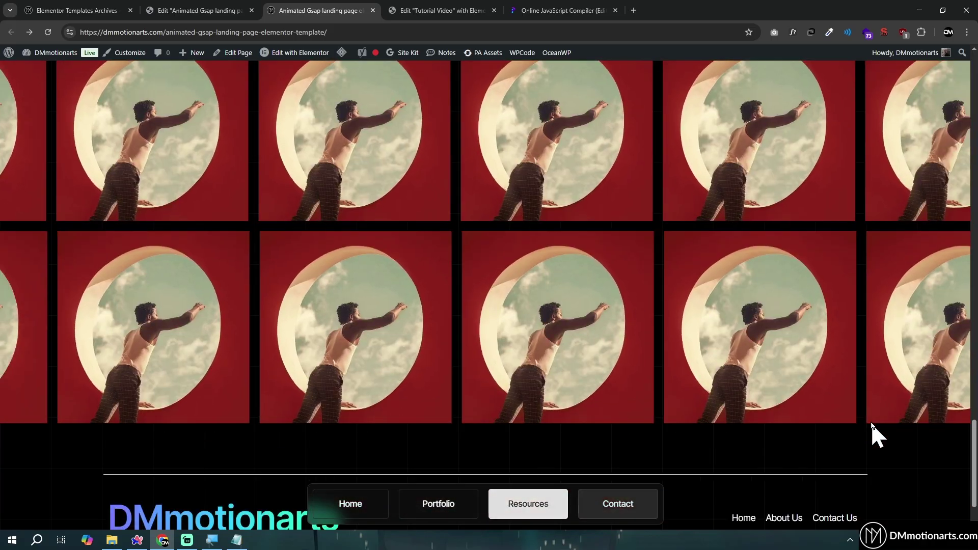
Step: Try the demo page's floating bar by jumping to the Portfolio, Resources and Home sections
{"action": "left_click", "coordinate": [438, 504]}
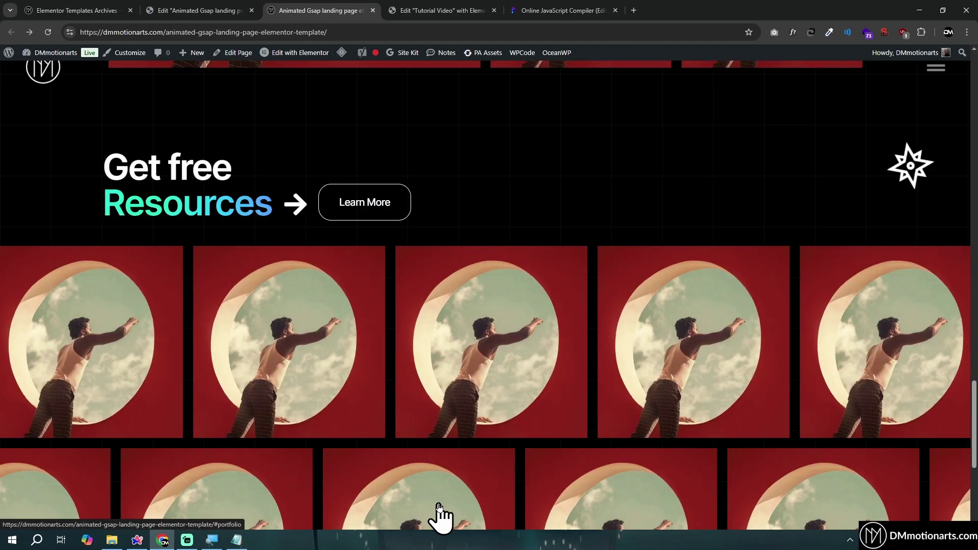
{"action": "left_click", "coordinate": [529, 512]}
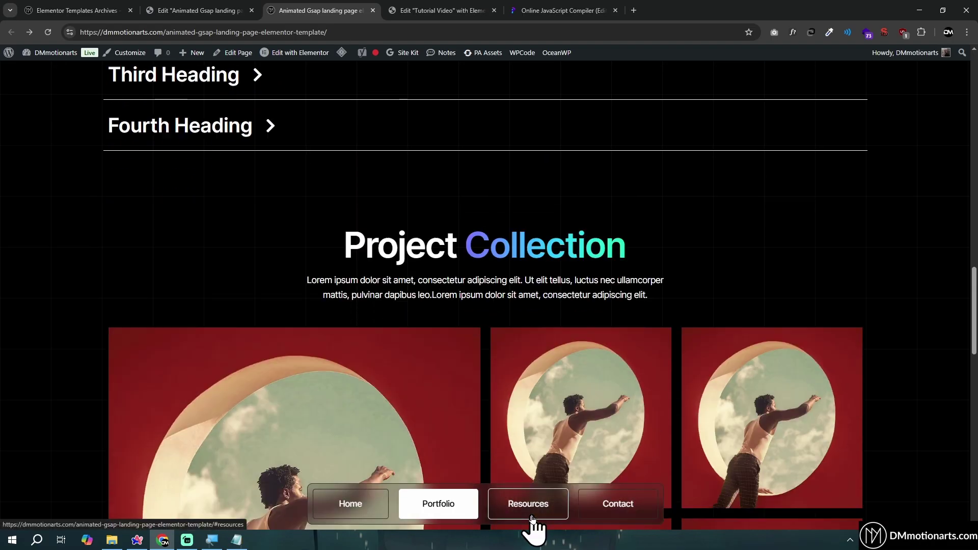
{"action": "left_click", "coordinate": [372, 508]}
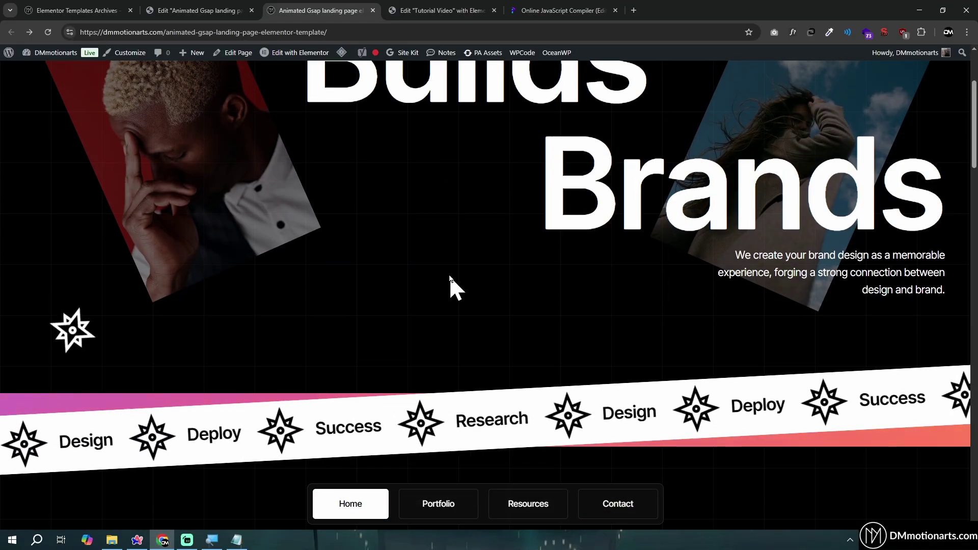
{"action": "scroll", "coordinate": [448, 290], "scroll_direction": "down", "scroll_amount": 1}
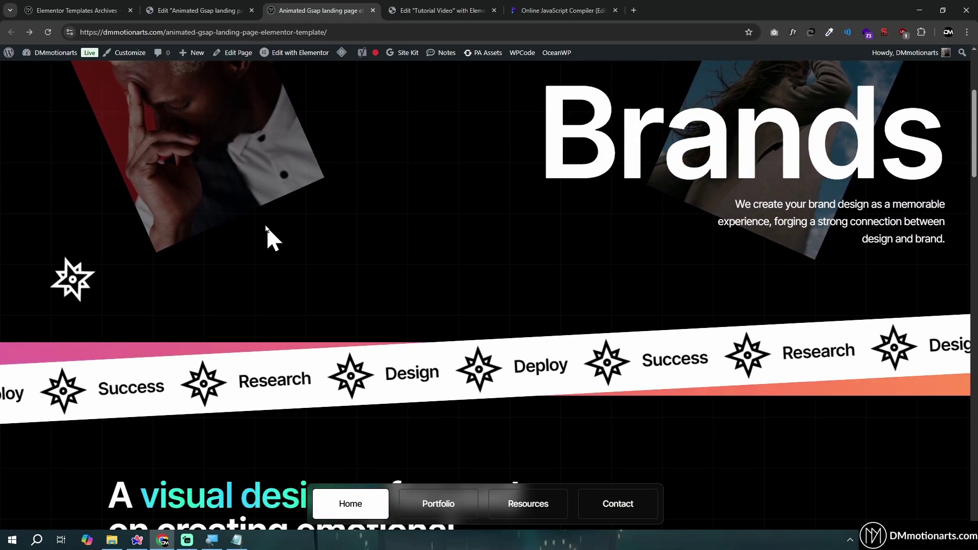
Step: Switch to the Elementor templates archive and open the Animated Landing Page – Elementor & GSAP Template product
{"action": "left_click", "coordinate": [92, 10]}
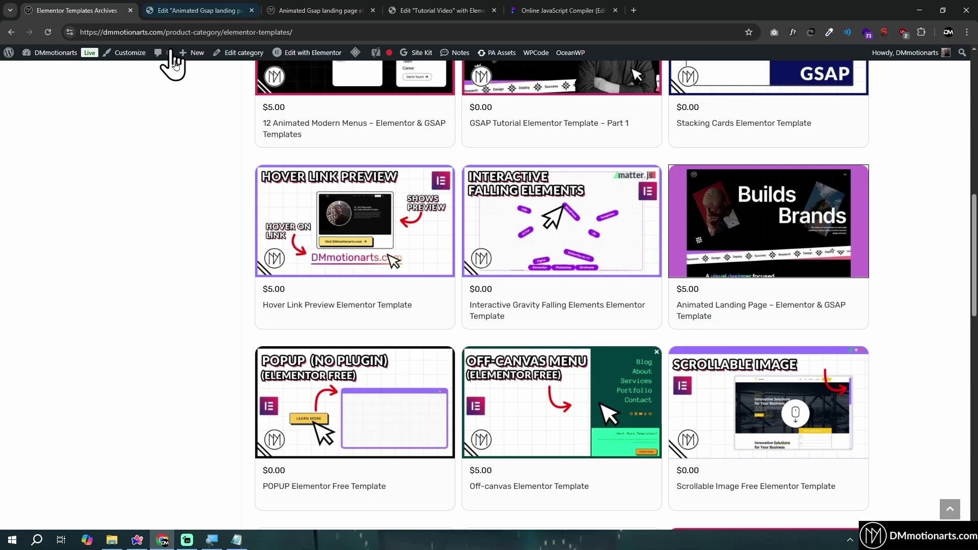
{"action": "left_click", "coordinate": [784, 279]}
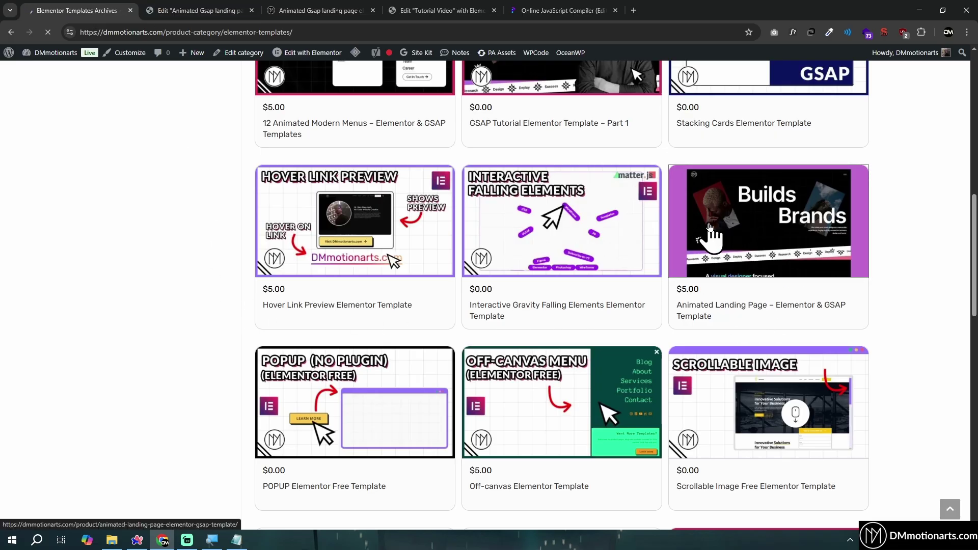
Step: Return to the landing page demo, open and close its off-canvas menu, and look through the page sections
{"action": "left_click", "coordinate": [340, 3]}
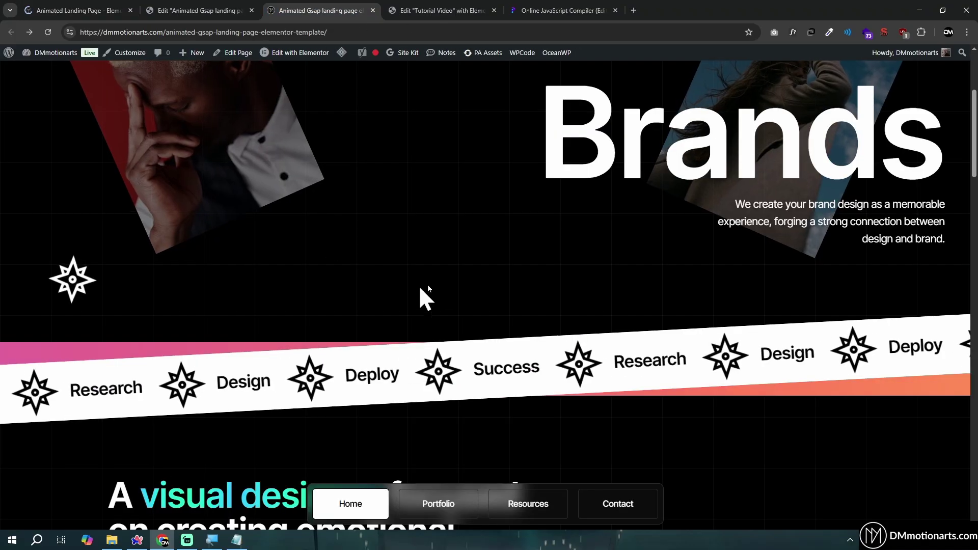
{"action": "scroll", "coordinate": [427, 298], "scroll_direction": "up", "scroll_amount": 5}
{"action": "left_click", "coordinate": [933, 79]}
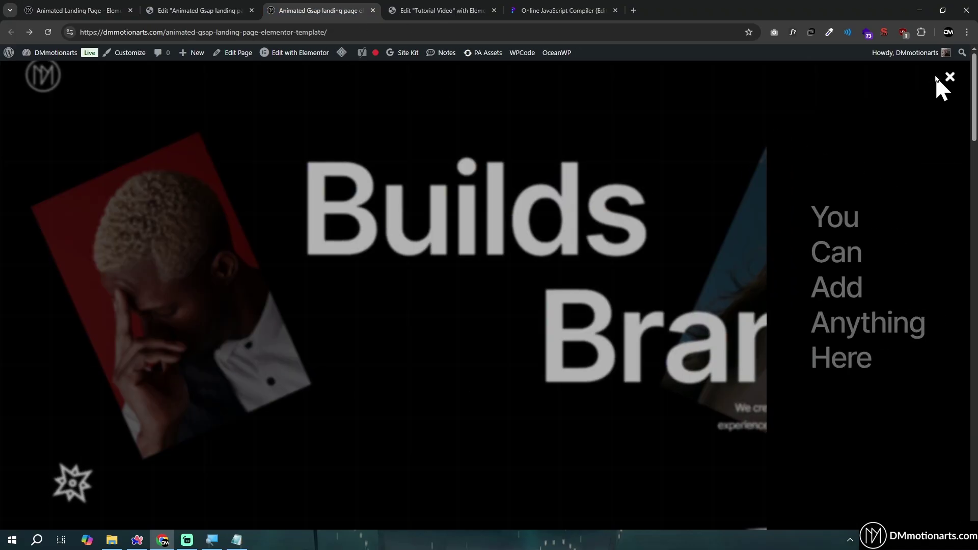
{"action": "left_click", "coordinate": [937, 77]}
{"action": "scroll", "coordinate": [561, 299], "scroll_direction": "down", "scroll_amount": 10}
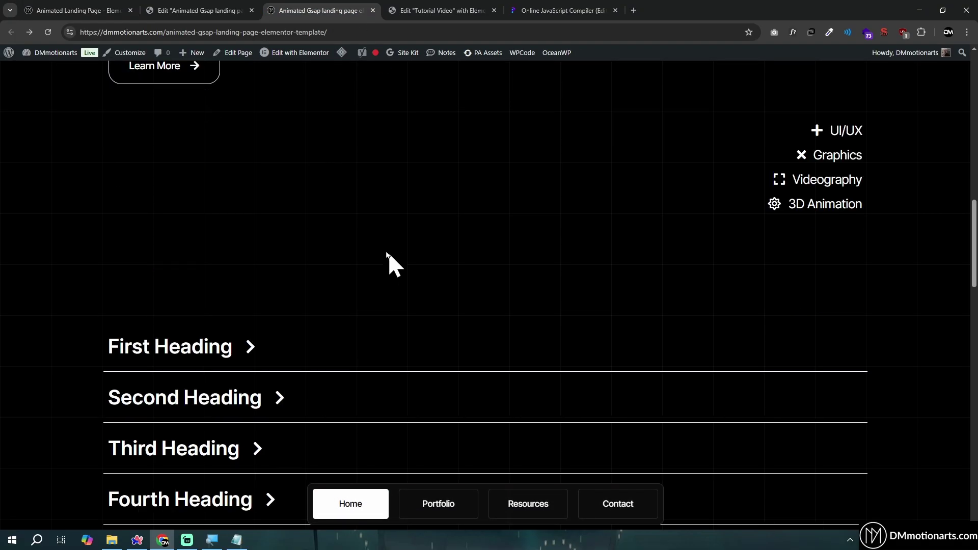
{"action": "scroll", "coordinate": [388, 252], "scroll_direction": "down", "scroll_amount": 10}
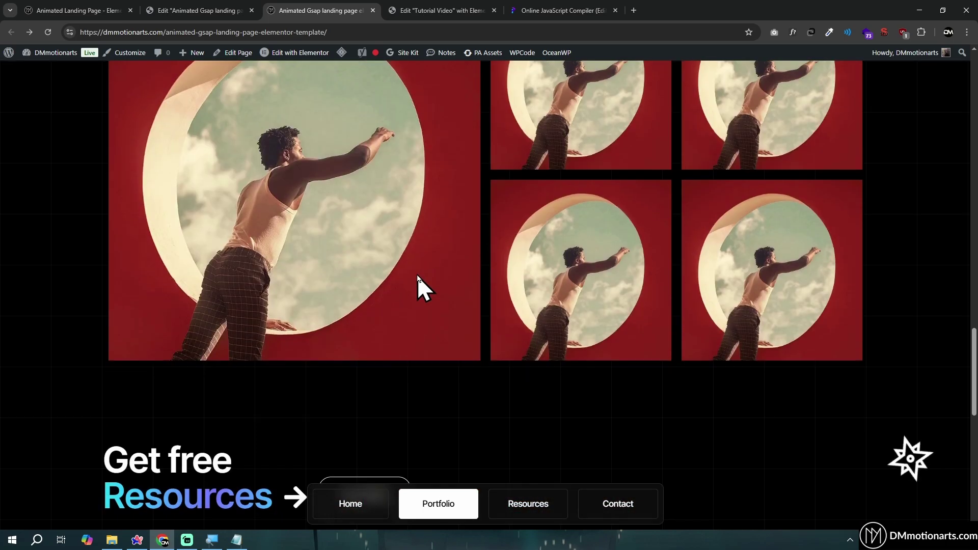
{"action": "scroll", "coordinate": [417, 283], "scroll_direction": "down", "scroll_amount": 8}
{"action": "scroll", "coordinate": [436, 279], "scroll_direction": "up", "scroll_amount": 5}
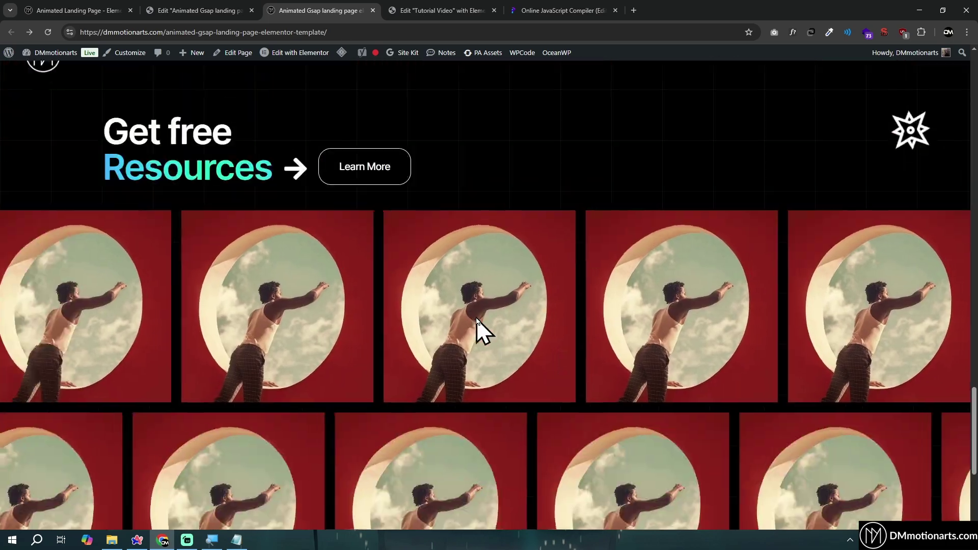
Step: Examine the template product page's price and the Floating Bar entry among the description's tutorial links
{"action": "left_click", "coordinate": [81, 10]}
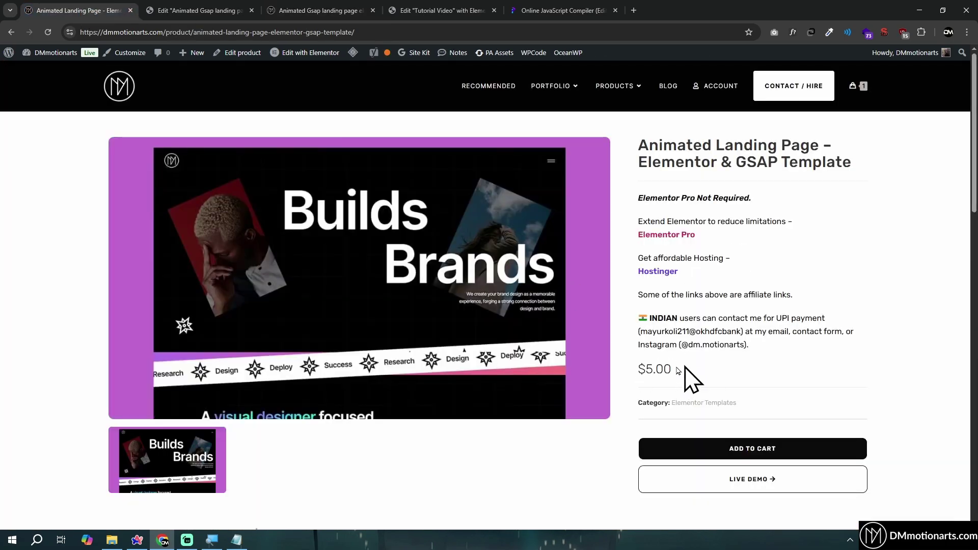
{"action": "scroll", "coordinate": [685, 372], "scroll_direction": "down", "scroll_amount": 6}
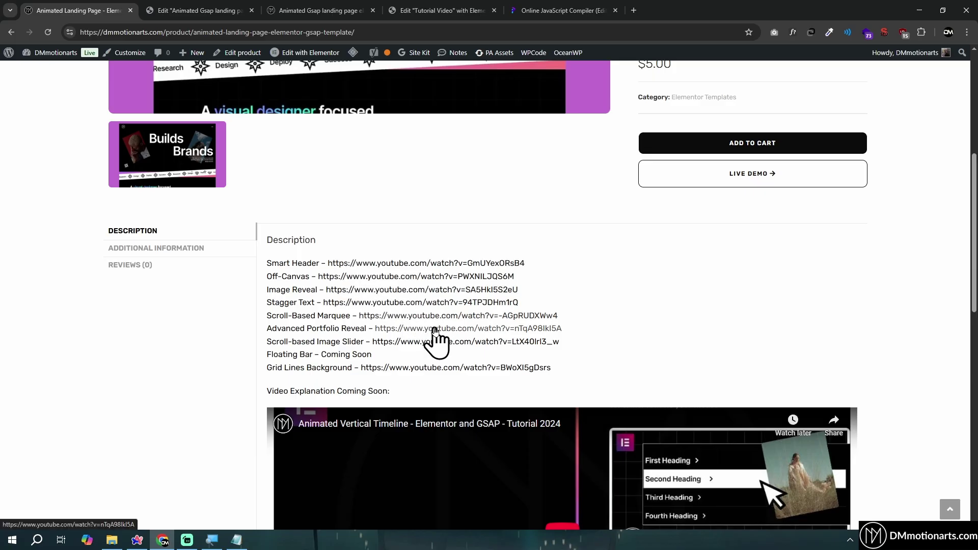
{"action": "scroll", "coordinate": [579, 328], "scroll_direction": "up", "scroll_amount": 3}
{"action": "left_click_drag", "start_coordinate": [650, 218], "coordinate": [681, 234]}
{"action": "left_click", "coordinate": [683, 220]}
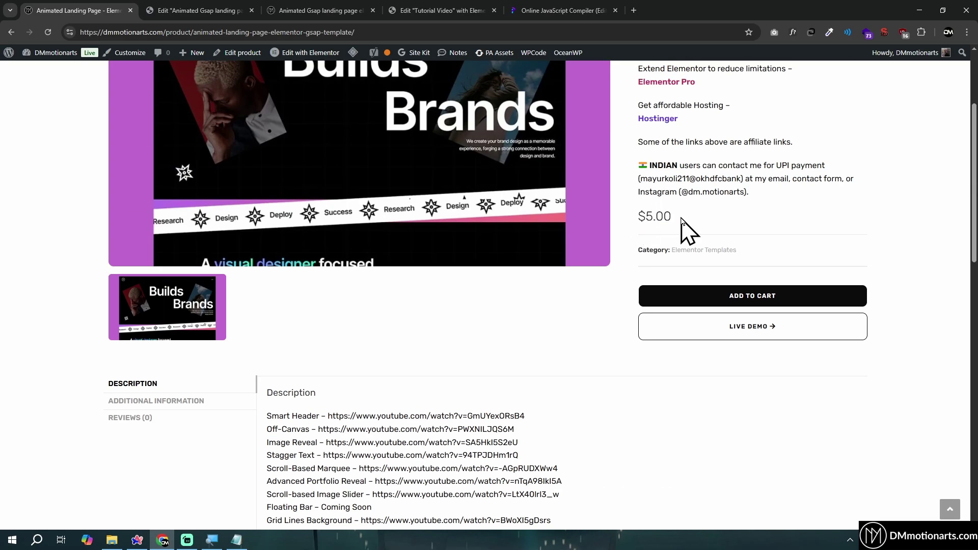
{"action": "scroll", "coordinate": [682, 220], "scroll_direction": "down", "scroll_amount": 3}
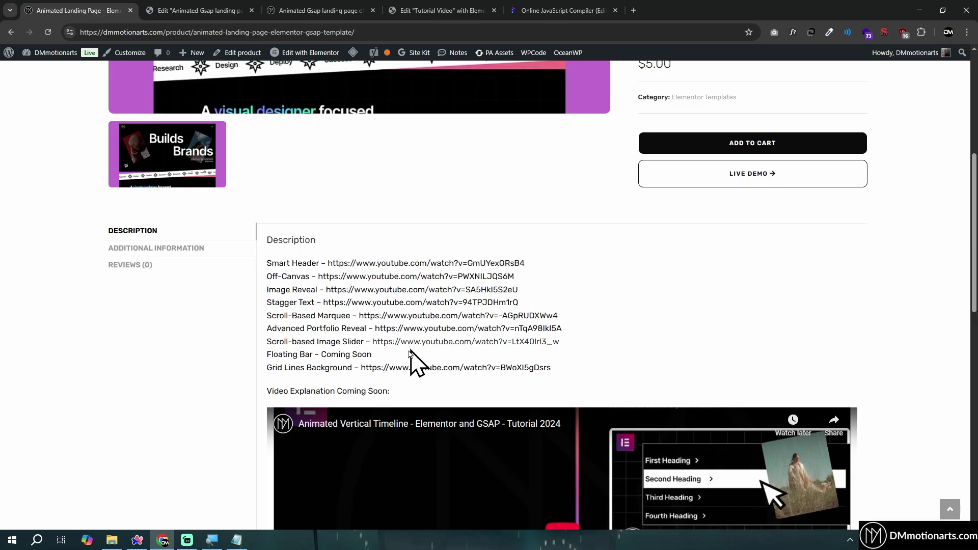
{"action": "left_click_drag", "start_coordinate": [265, 353], "coordinate": [388, 351]}
{"action": "left_click", "coordinate": [390, 351]}
{"action": "left_click_drag", "start_coordinate": [389, 351], "coordinate": [326, 352]}
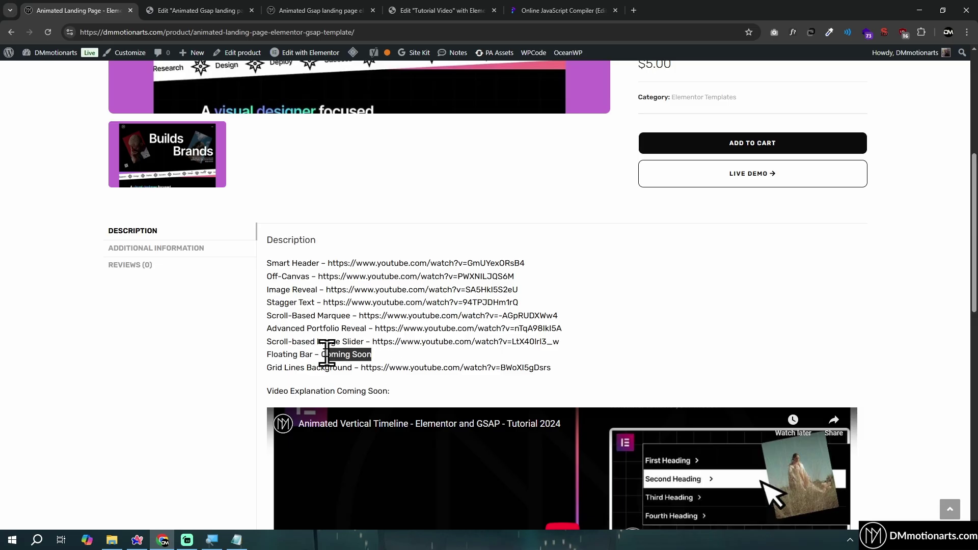
Step: Review the template's product page and price again, comparing it with the resources and project sections of the demo
{"action": "scroll", "coordinate": [323, 350], "scroll_direction": "up", "scroll_amount": 5}
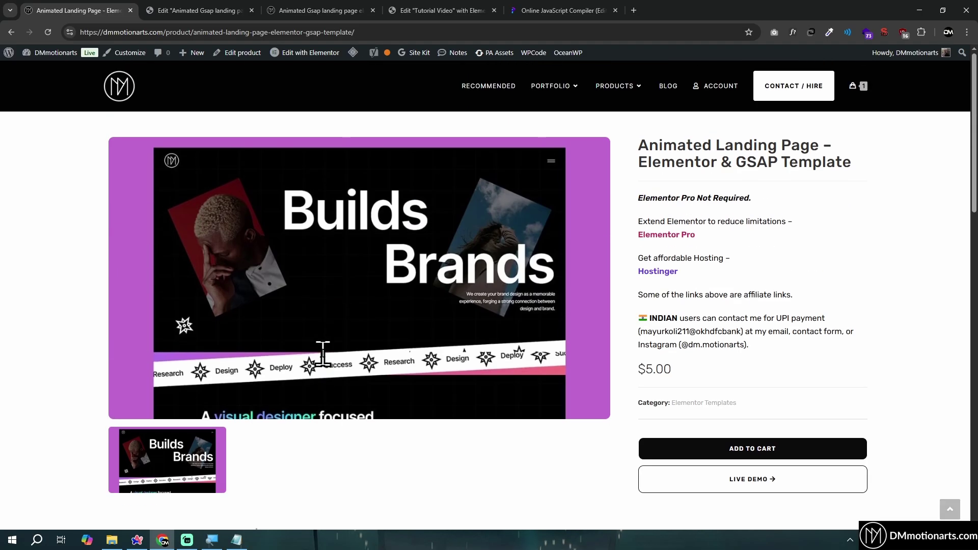
{"action": "scroll", "coordinate": [323, 350], "scroll_direction": "down", "scroll_amount": 4}
{"action": "left_click", "coordinate": [254, 5]}
{"action": "left_click", "coordinate": [284, 10]}
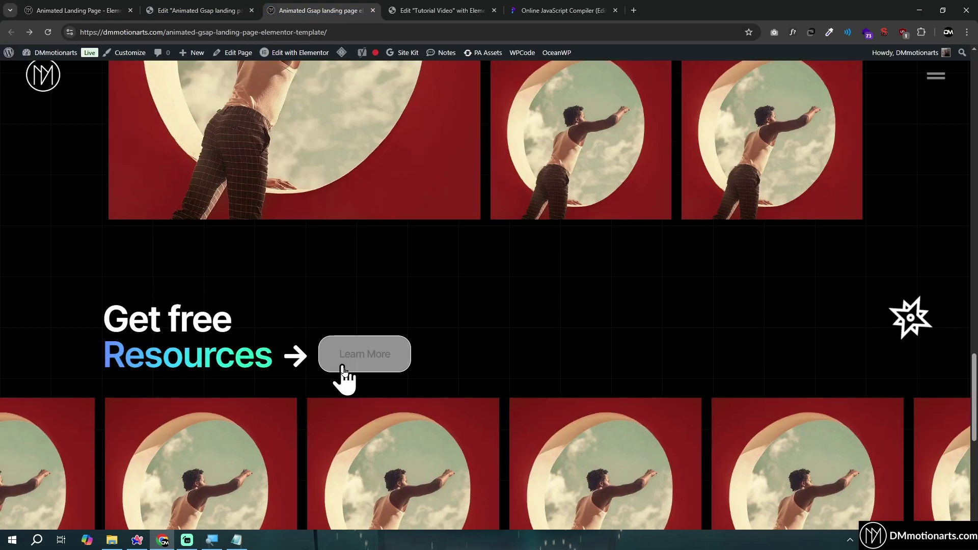
{"action": "scroll", "coordinate": [343, 377], "scroll_direction": "down", "scroll_amount": 5}
{"action": "left_click", "coordinate": [76, 10]}
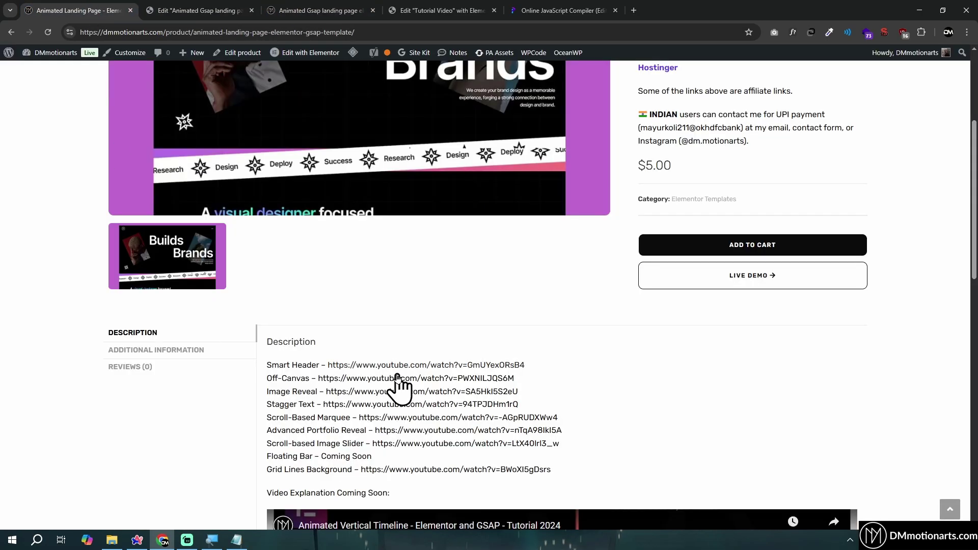
{"action": "scroll", "coordinate": [654, 419], "scroll_direction": "up", "scroll_amount": 3}
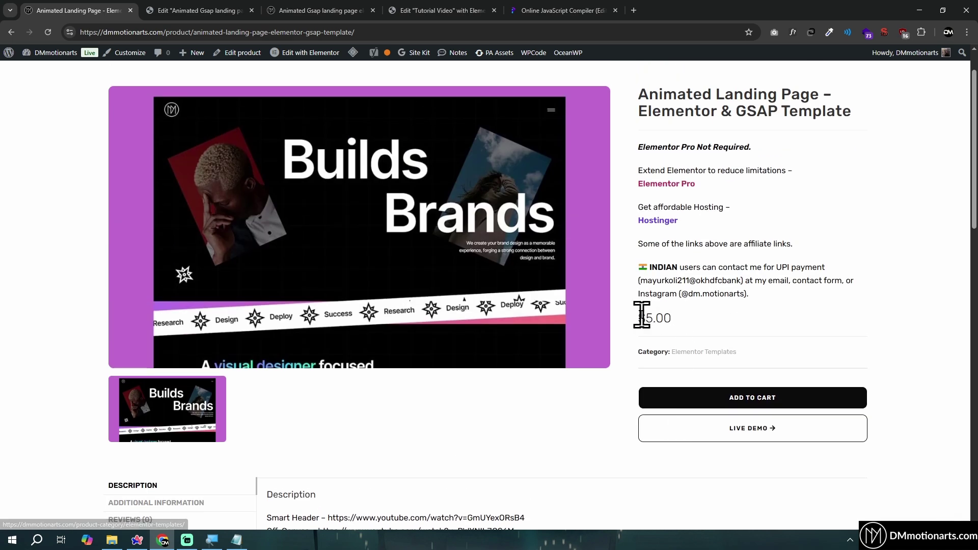
{"action": "double_click", "coordinate": [640, 317]}
{"action": "left_click", "coordinate": [685, 321]}
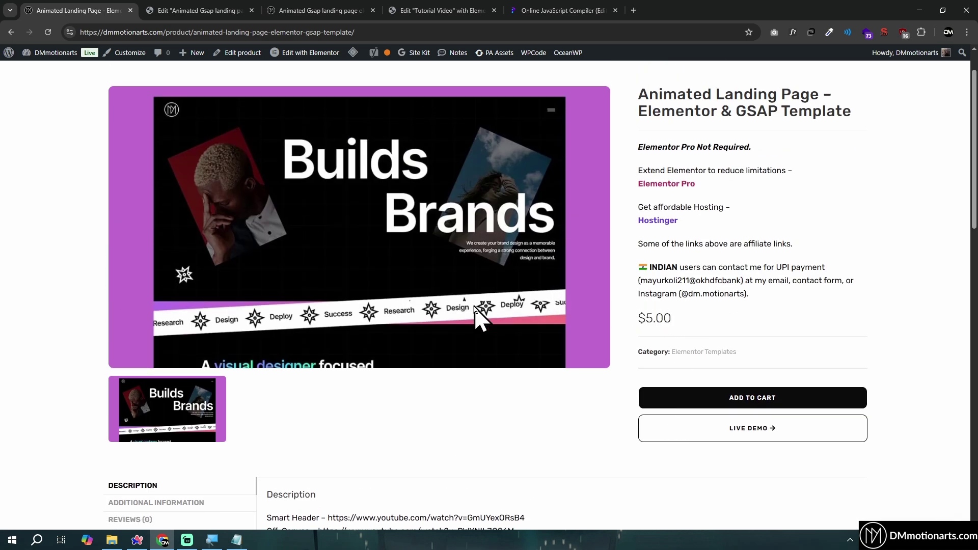
{"action": "scroll", "coordinate": [382, 408], "scroll_direction": "down", "scroll_amount": 3}
{"action": "left_click", "coordinate": [294, 11]}
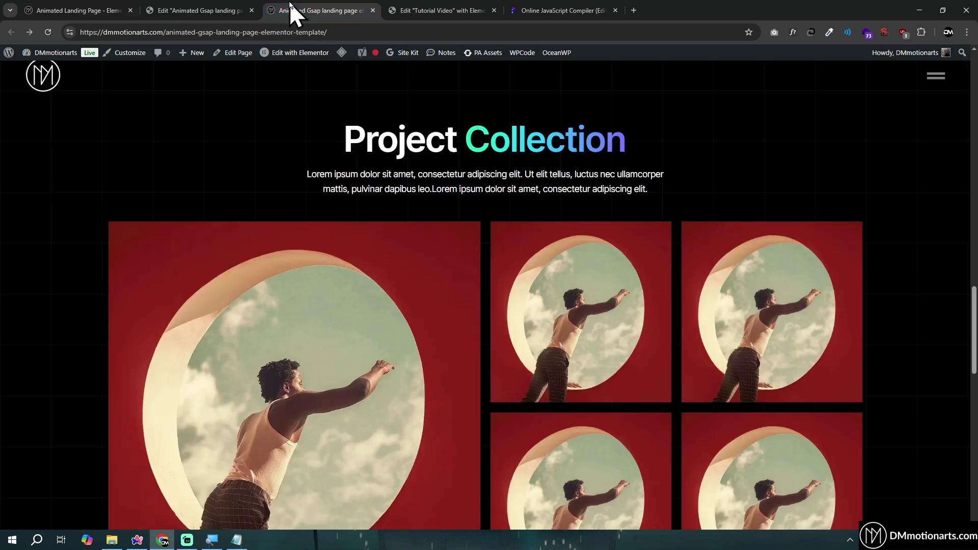
Step: Close the landing page demo and look through the numbered sections of the Tutorial Video page in the Elementor editor
{"action": "middle_click", "coordinate": [279, 11]}
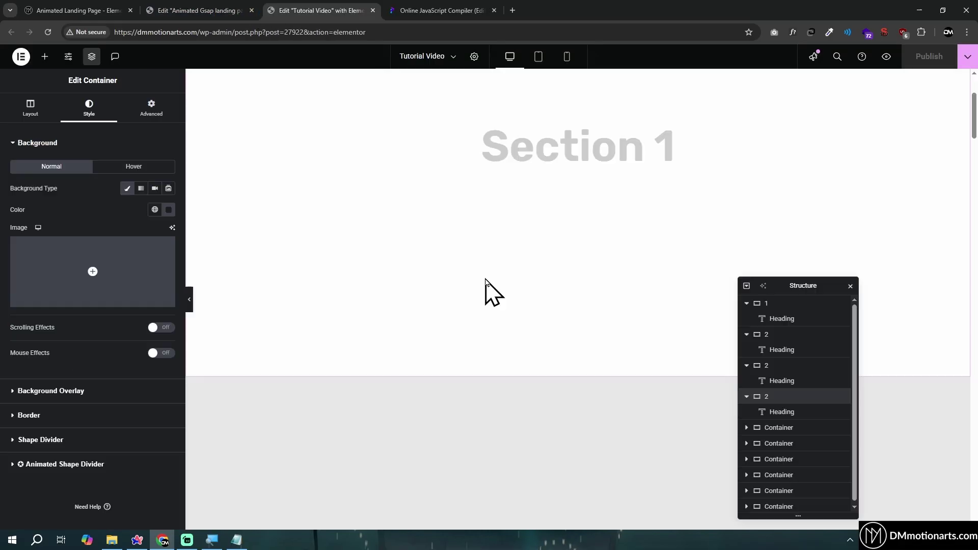
{"action": "left_click_drag", "start_coordinate": [803, 285], "coordinate": [840, 247]}
{"action": "left_click", "coordinate": [570, 114]}
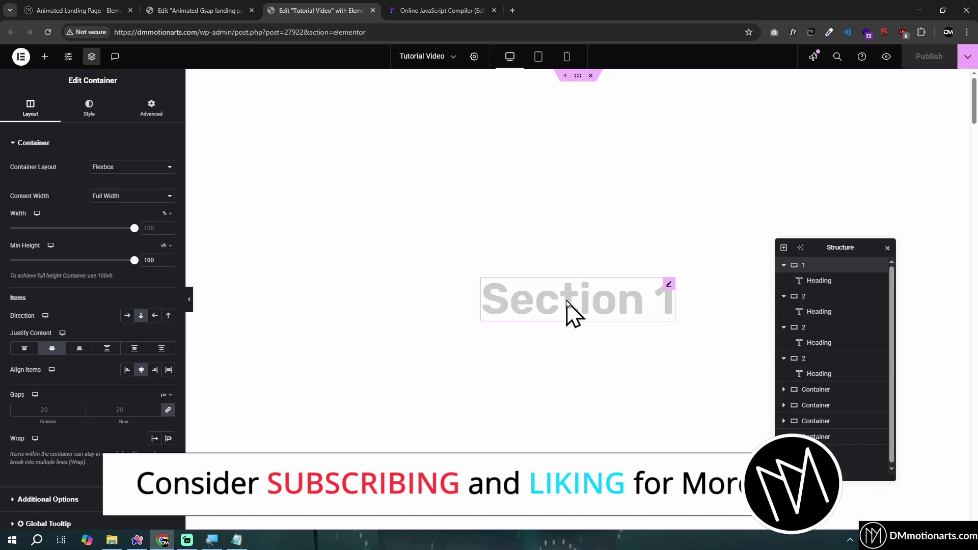
{"action": "scroll", "coordinate": [583, 249], "scroll_direction": "down", "scroll_amount": 8}
{"action": "scroll", "coordinate": [563, 295], "scroll_direction": "down", "scroll_amount": 20}
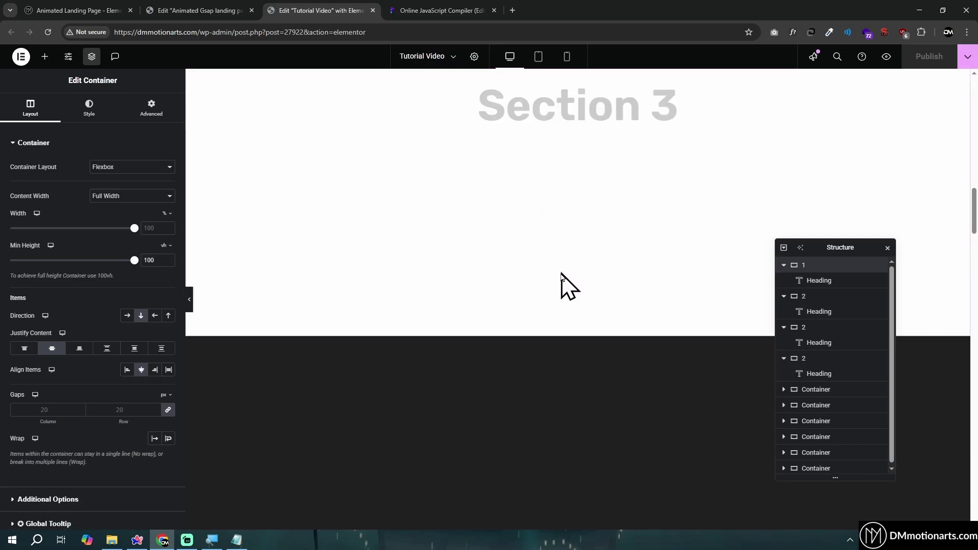
{"action": "scroll", "coordinate": [561, 304], "scroll_direction": "up", "scroll_amount": 20}
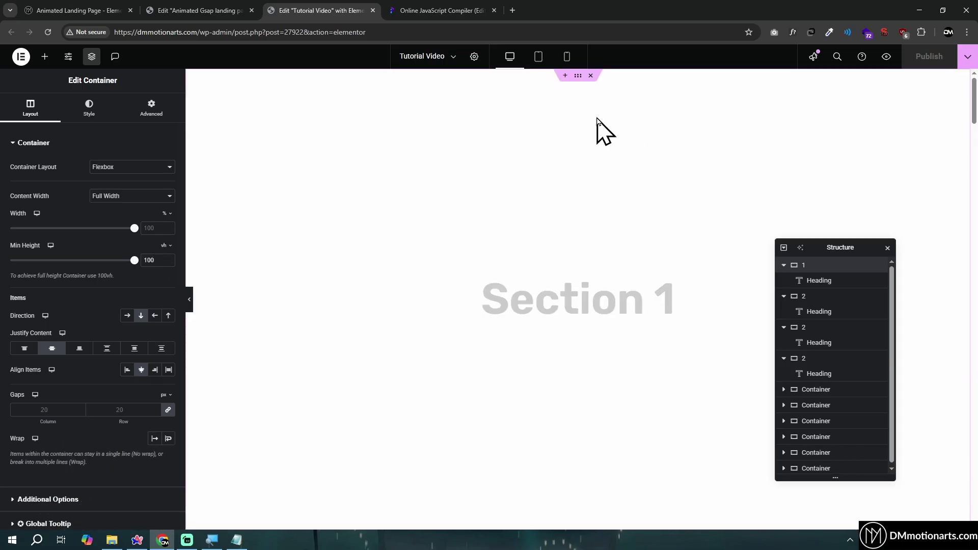
Step: Add a new column-direction Flexbox container above the Section 1 container
{"action": "left_click", "coordinate": [564, 76]}
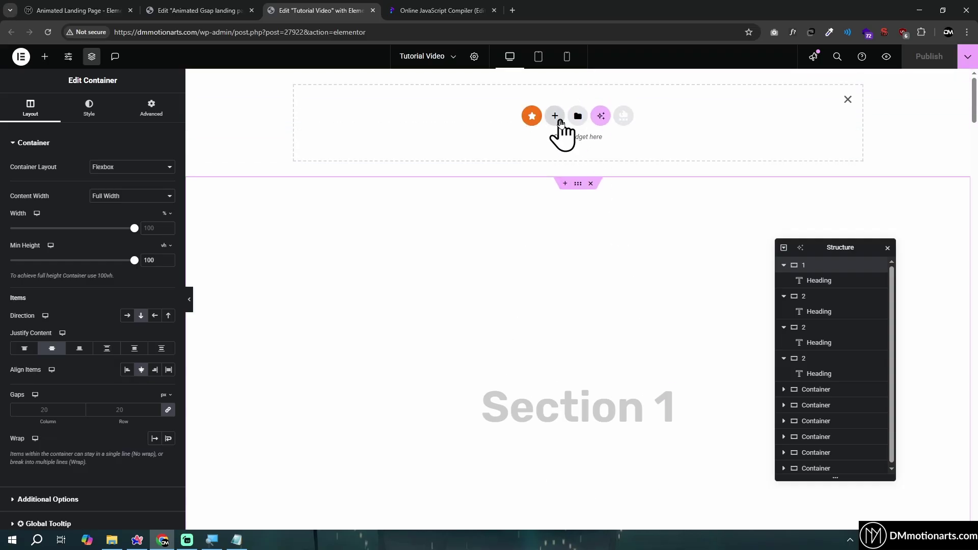
{"action": "left_click", "coordinate": [560, 120]}
{"action": "left_click", "coordinate": [535, 145]}
{"action": "left_click", "coordinate": [437, 143]}
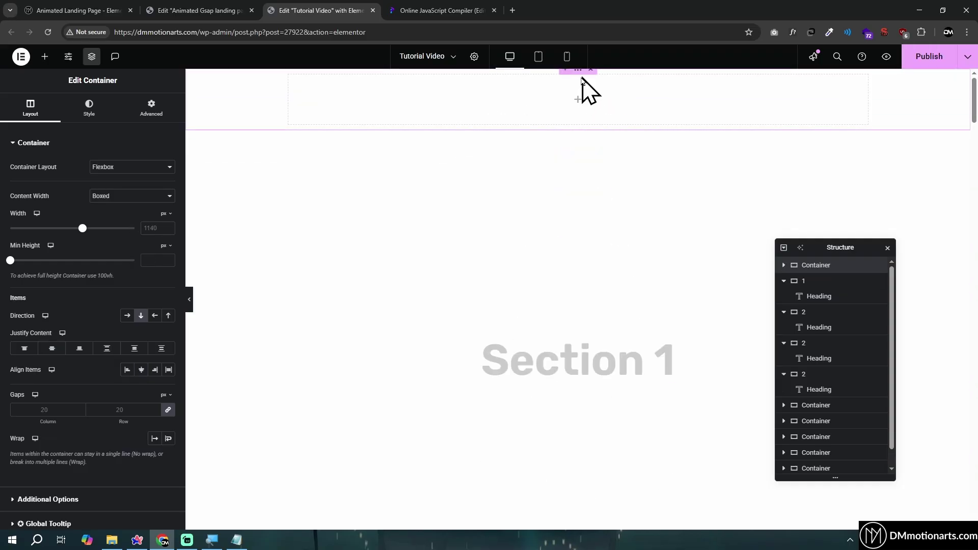
Step: Set the new container's content width to Full Width and its width to 55%
{"action": "left_click", "coordinate": [122, 197]}
{"action": "left_click", "coordinate": [123, 222]}
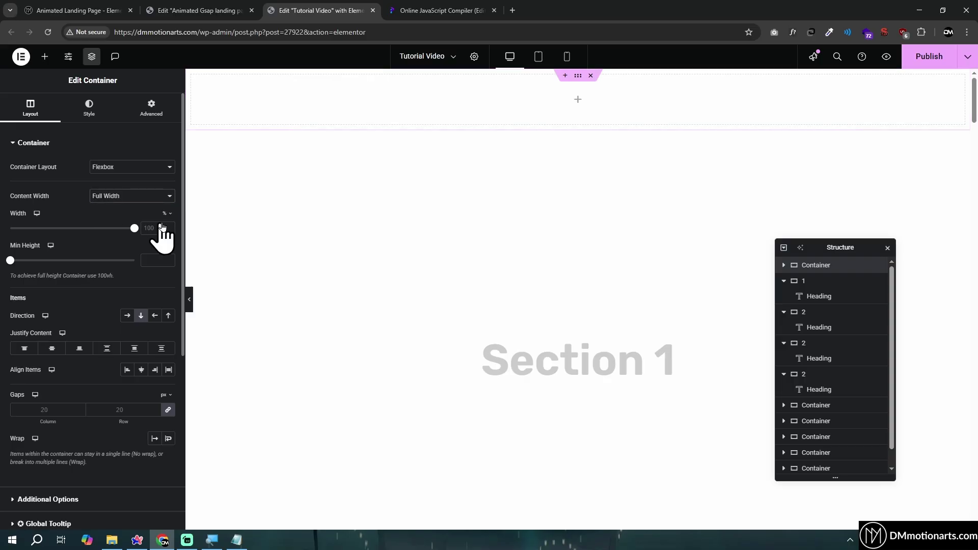
{"action": "left_click", "coordinate": [165, 214]}
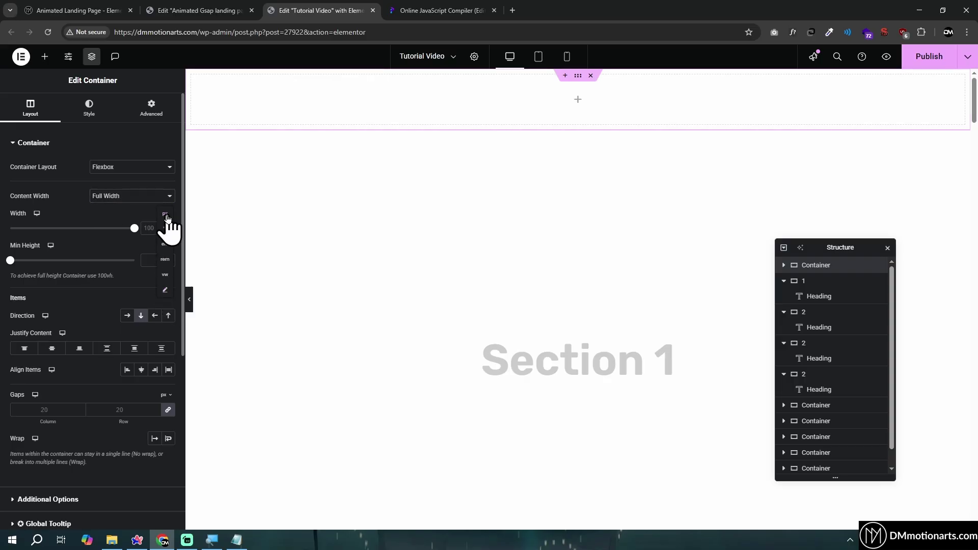
{"action": "left_click_drag", "start_coordinate": [134, 229], "coordinate": [78, 230]}
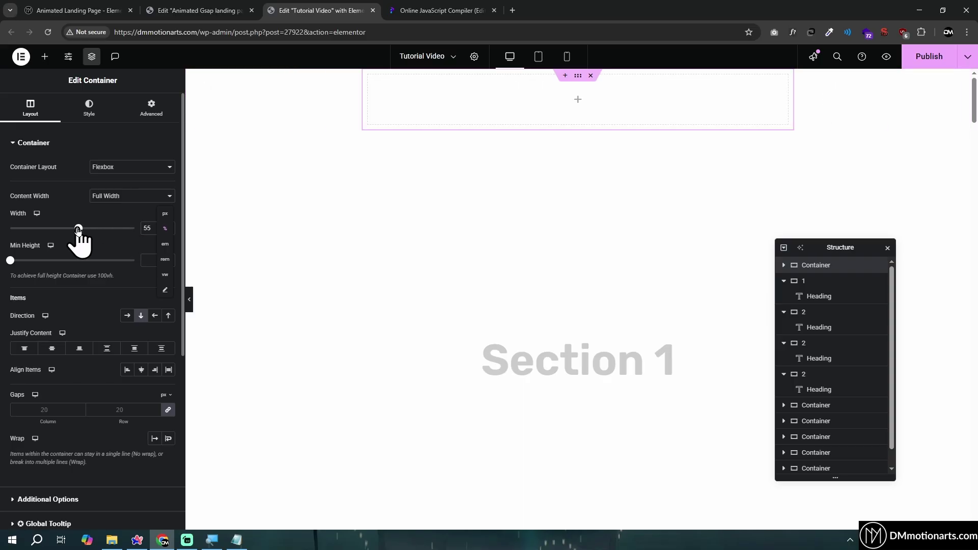
Step: Give the new container a solid dark grey background and preview the page with the editing panel hidden
{"action": "left_click", "coordinate": [77, 111]}
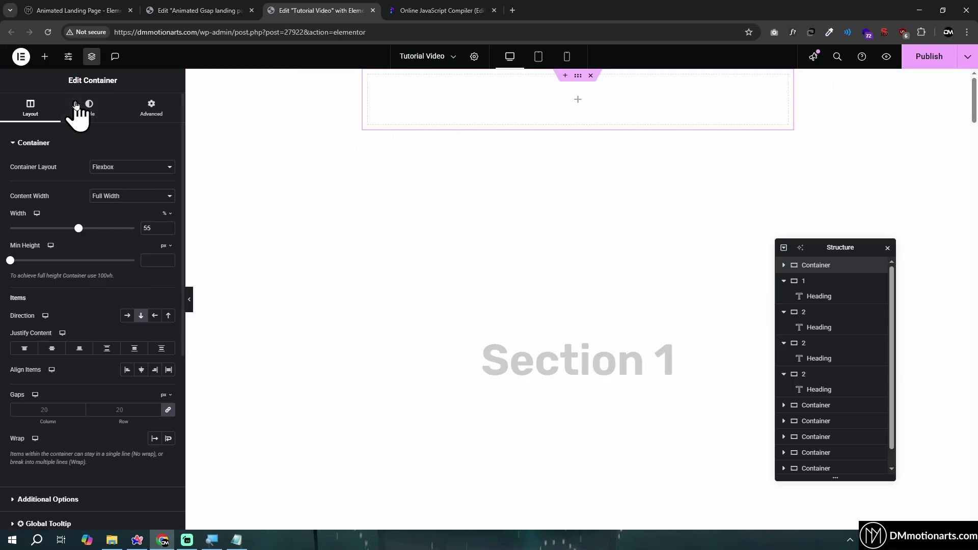
{"action": "left_click", "coordinate": [129, 188]}
{"action": "left_click", "coordinate": [168, 209]}
{"action": "mouse_move", "coordinate": [110, 294]}
{"action": "left_mouse_down"}
{"action": "mouse_move", "coordinate": [99, 317]}
{"action": "mouse_move", "coordinate": [105, 309]}
{"action": "left_mouse_up"}
{"action": "left_click", "coordinate": [87, 211]}
{"action": "left_click", "coordinate": [190, 303]}
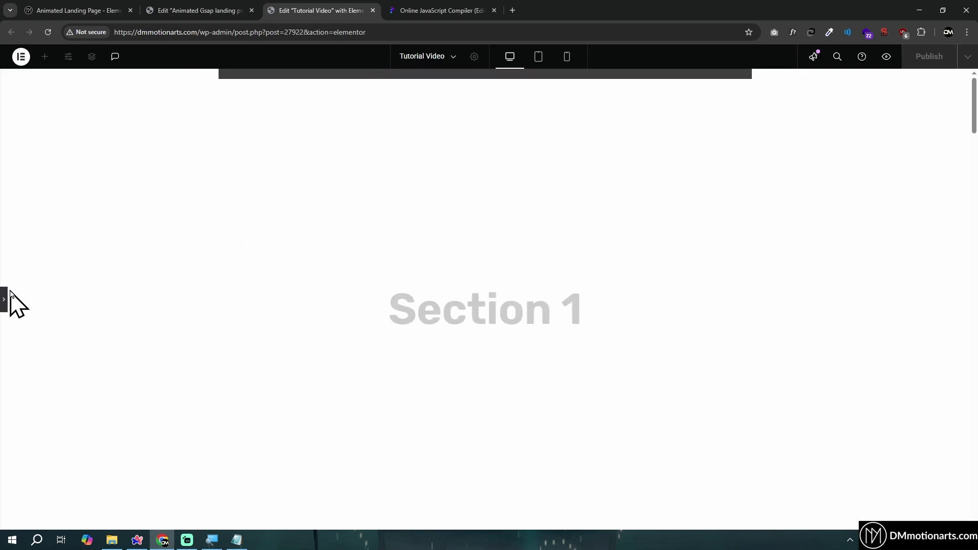
{"action": "left_click", "coordinate": [7, 298]}
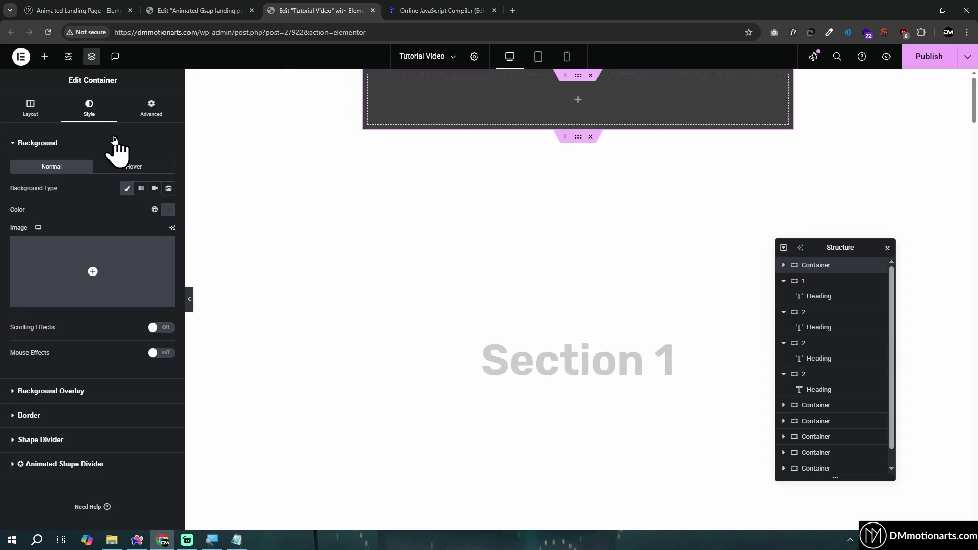
Step: Set the container's width to the custom value min(95%, 700px)
{"action": "left_click", "coordinate": [30, 109]}
{"action": "left_click", "coordinate": [166, 214]}
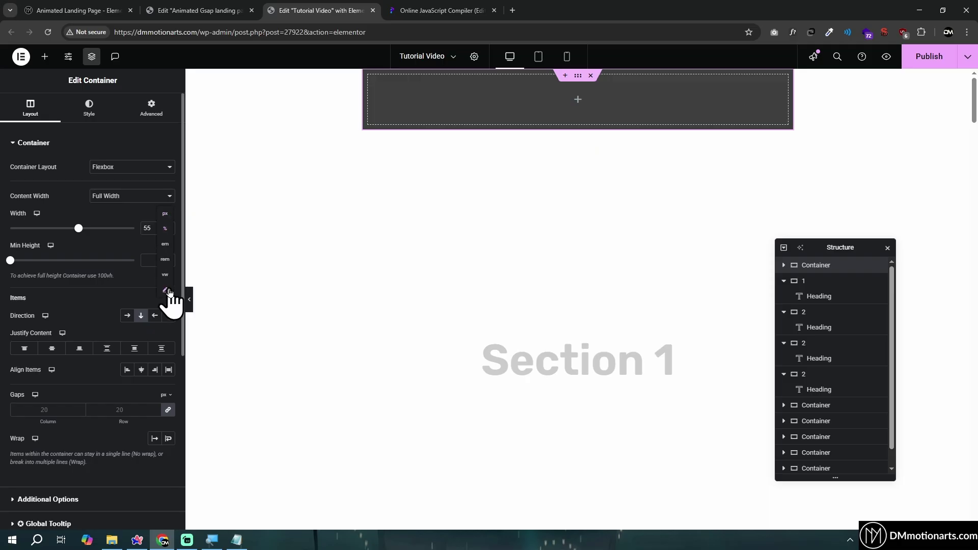
{"action": "left_click", "coordinate": [168, 292]}
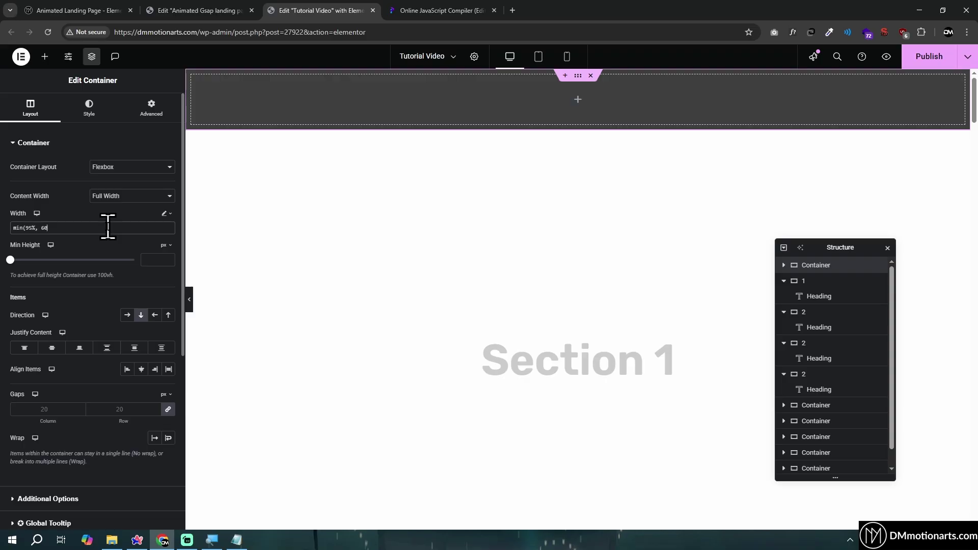
{"action": "type", "text": "0px)"}
{"action": "key", "text": "BackSpace"}
{"action": "key", "text": "BackSpace"}
{"action": "type", "text": ")"}
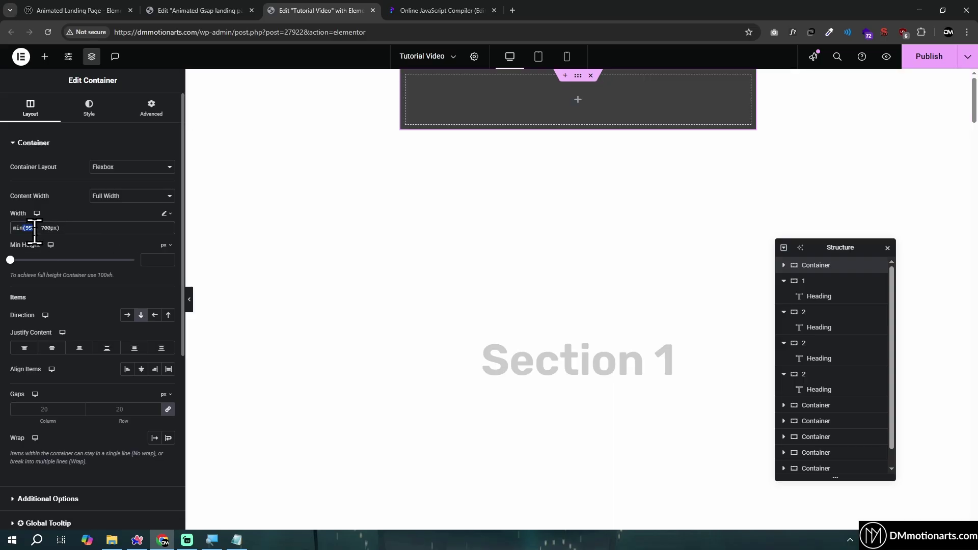
{"action": "left_click_drag", "start_coordinate": [35, 228], "coordinate": [77, 227]}
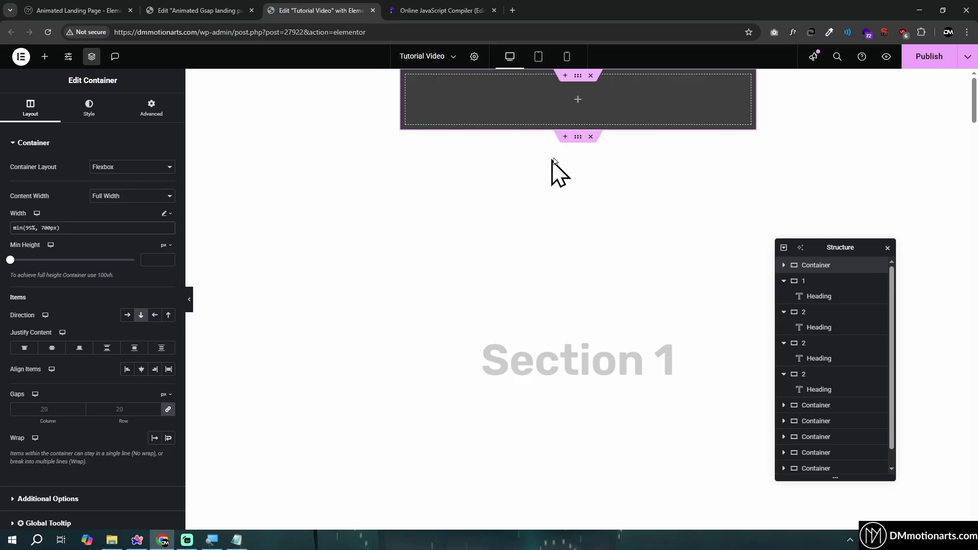
Step: Check the Floating Bar container's width setting in the Animated Gsap landing page editor and return to the Tutorial Video page
{"action": "left_click", "coordinate": [186, 10]}
{"action": "left_click", "coordinate": [336, 11]}
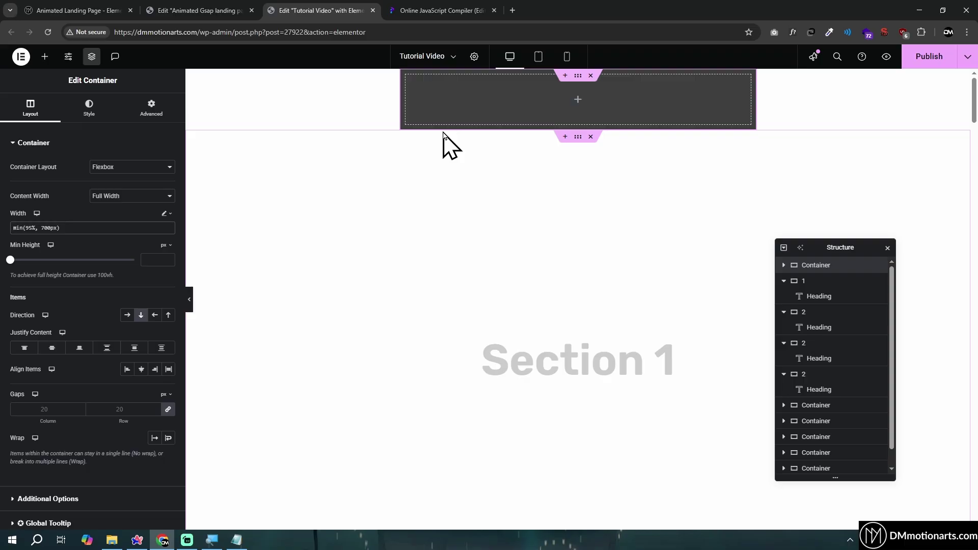
{"action": "left_click", "coordinate": [75, 228]}
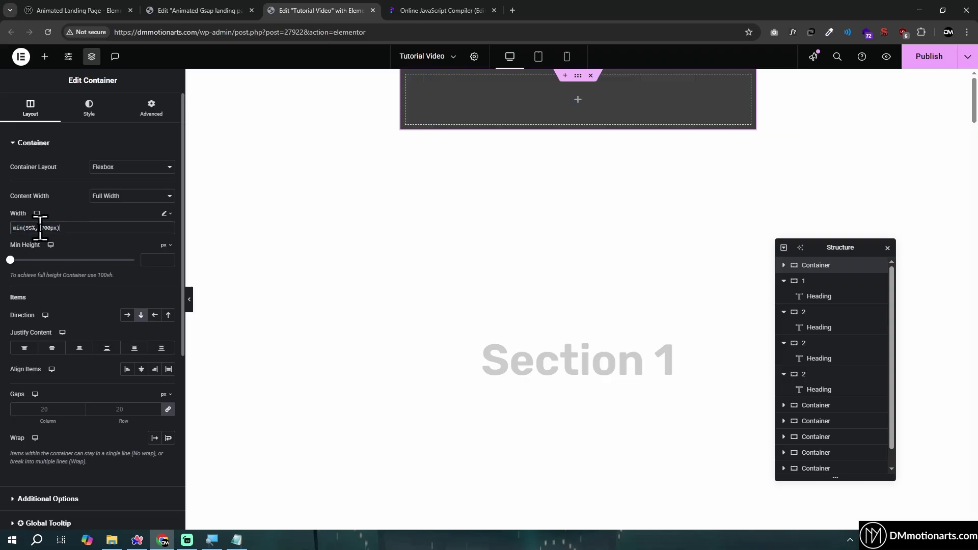
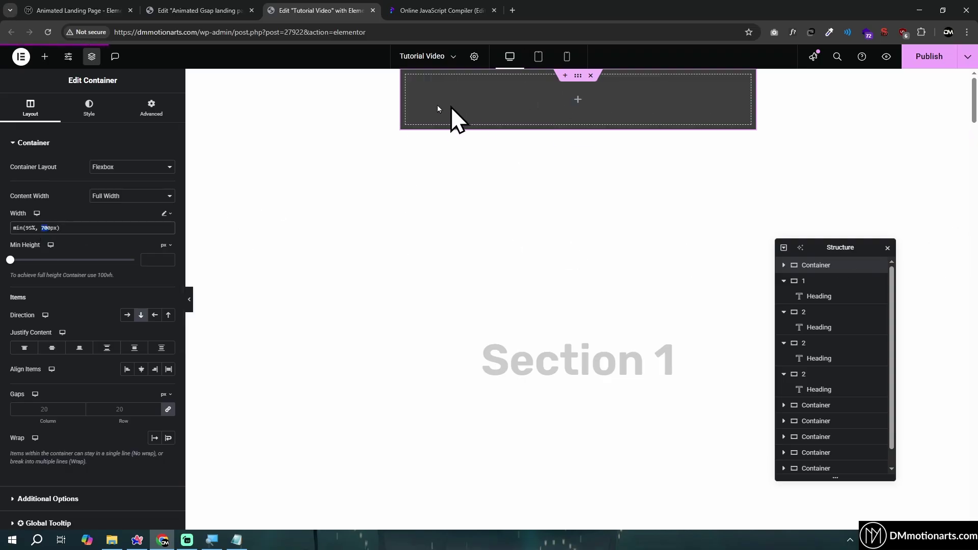
{"action": "left_click", "coordinate": [168, 9]}
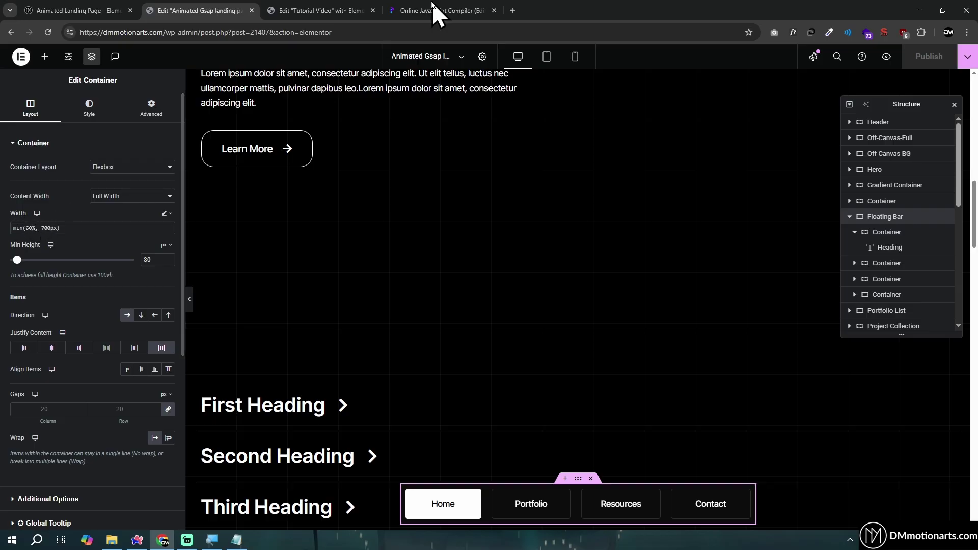
{"action": "left_click", "coordinate": [344, 10]}
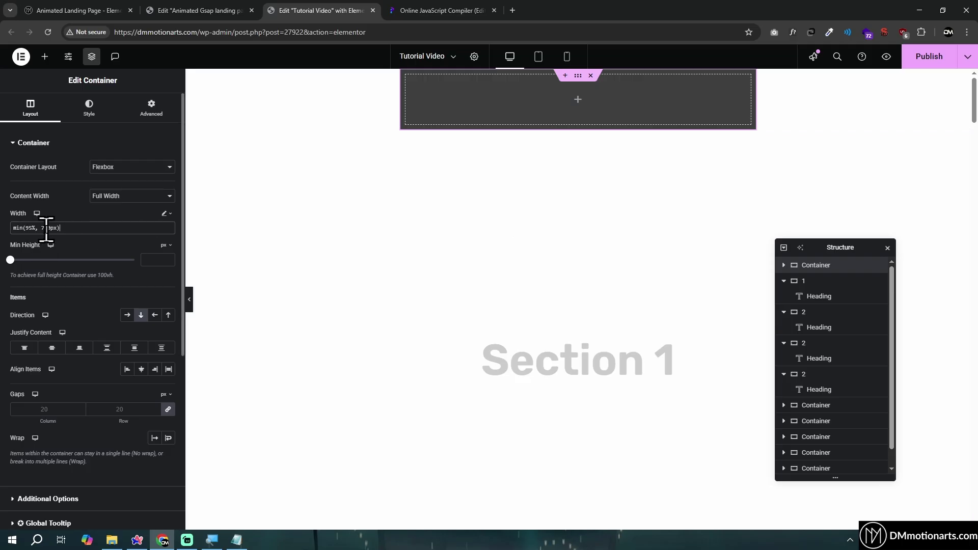
Step: Round the container's corners and set its background color to #0E0E0E
{"action": "left_click", "coordinate": [90, 108]}
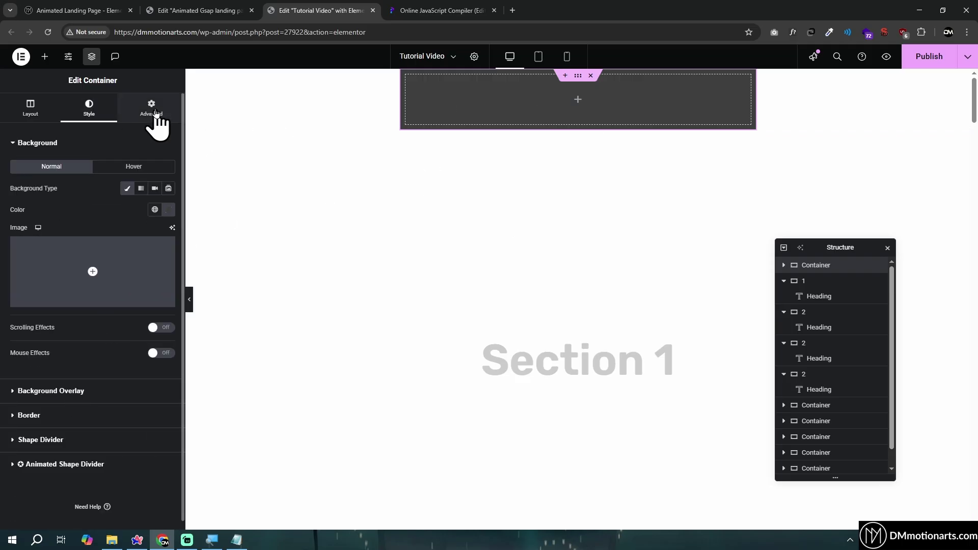
{"action": "left_click", "coordinate": [28, 415]}
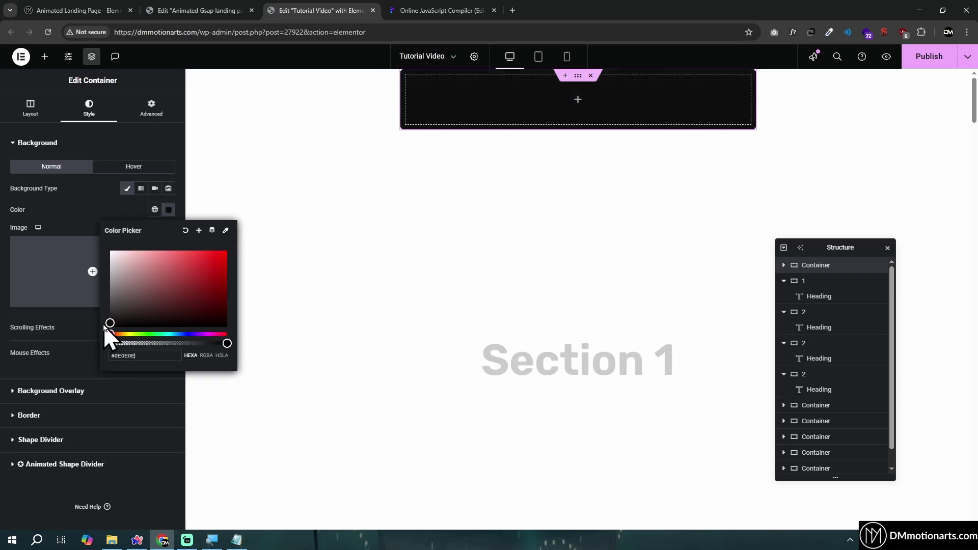
{"action": "left_click", "coordinate": [45, 57]}
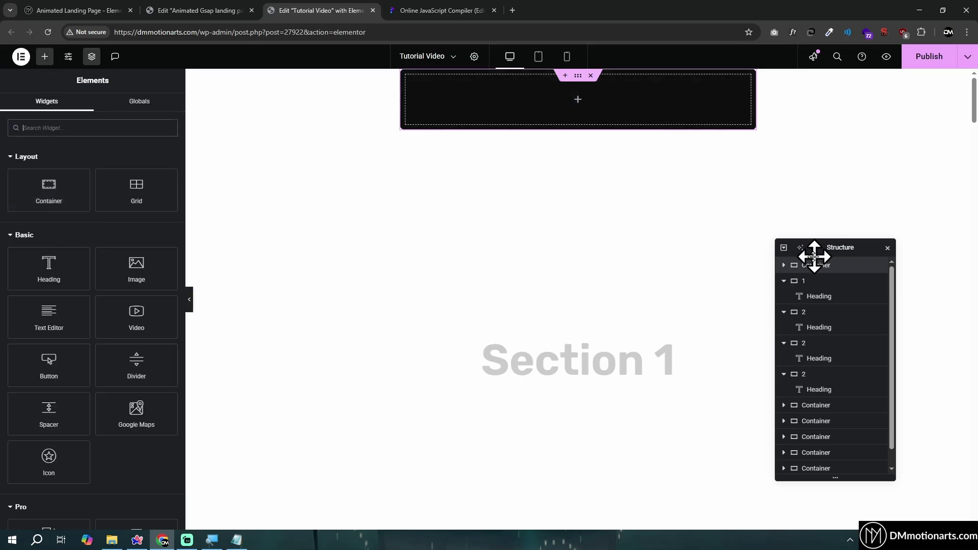
Step: Rename the new top container in the page structure as Floating Wrapper
{"action": "double_click", "coordinate": [814, 276]}
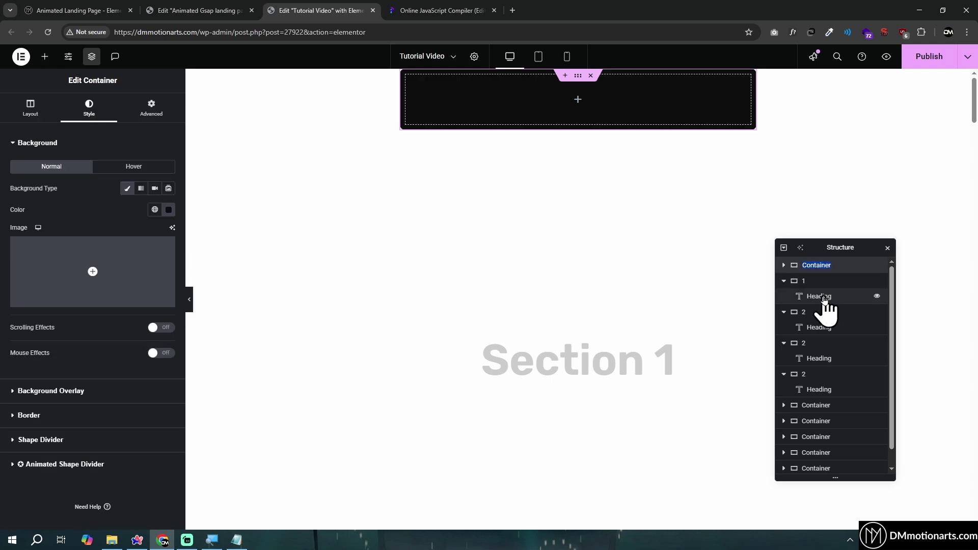
{"action": "type", "text": "Floating Wrapper"}
{"action": "key", "text": "Return"}
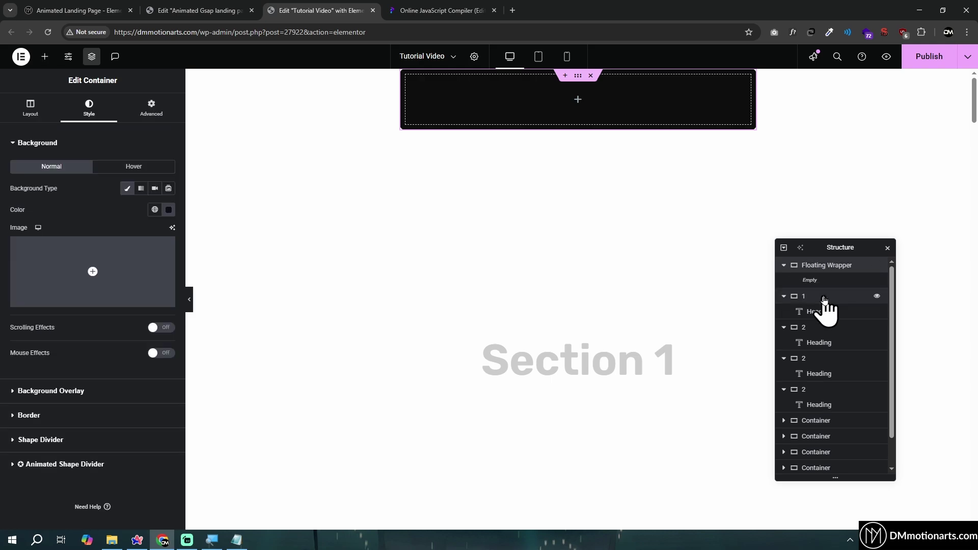
Step: Add a container named Section 1 inside Floating Wrapper and set its content width to Full Width
{"action": "left_click", "coordinate": [45, 56]}
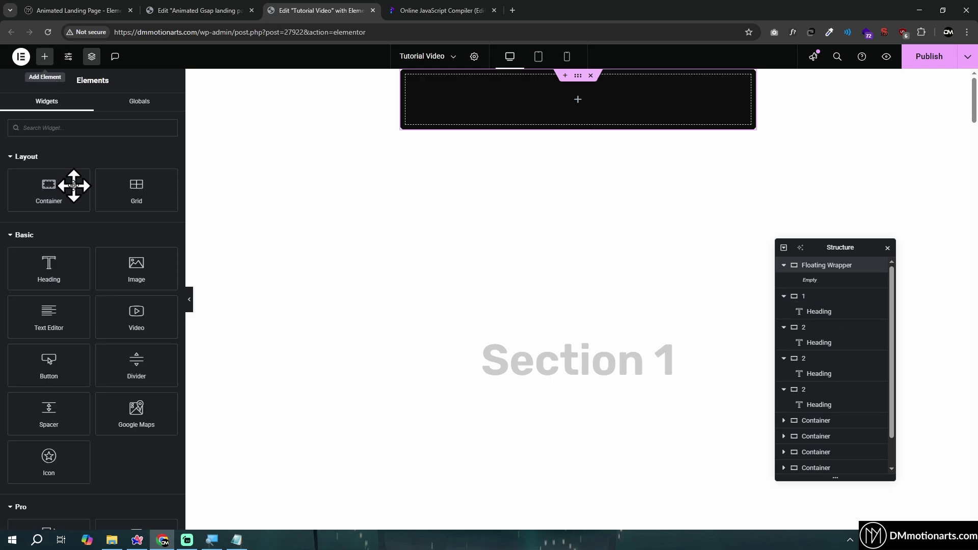
{"action": "left_click", "coordinate": [51, 185]}
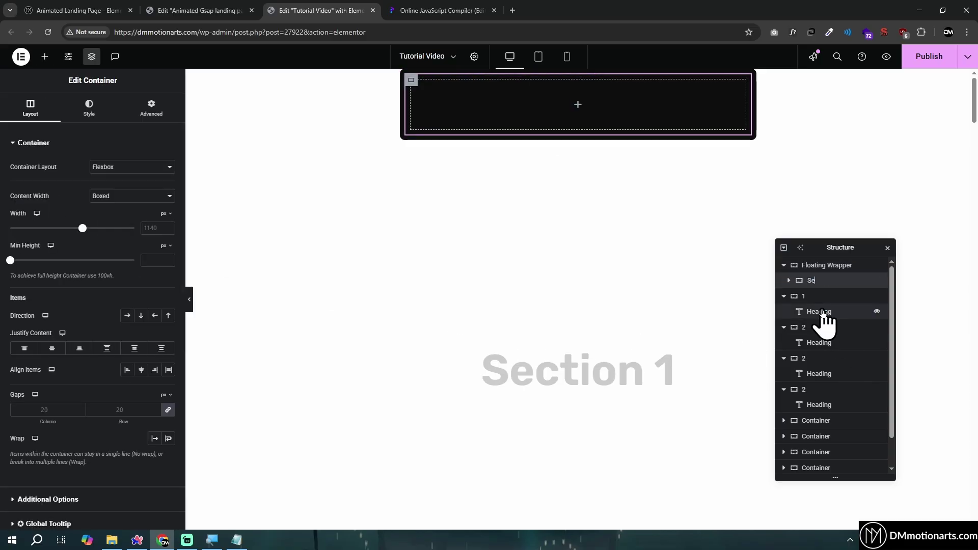
{"action": "type", "text": "n 1"}
{"action": "key", "text": "Return"}
{"action": "left_click", "coordinate": [118, 195]}
{"action": "left_click", "coordinate": [117, 224]}
Step: Add a heading inside the Section 1 container with the title Home
{"action": "left_click", "coordinate": [45, 56]}
{"action": "left_click", "coordinate": [51, 262]}
{"action": "triple_click", "coordinate": [66, 189]}
{"action": "type", "text": "H"}
{"action": "key", "text": "BackSpace"}
{"action": "type", "text": "Home"}
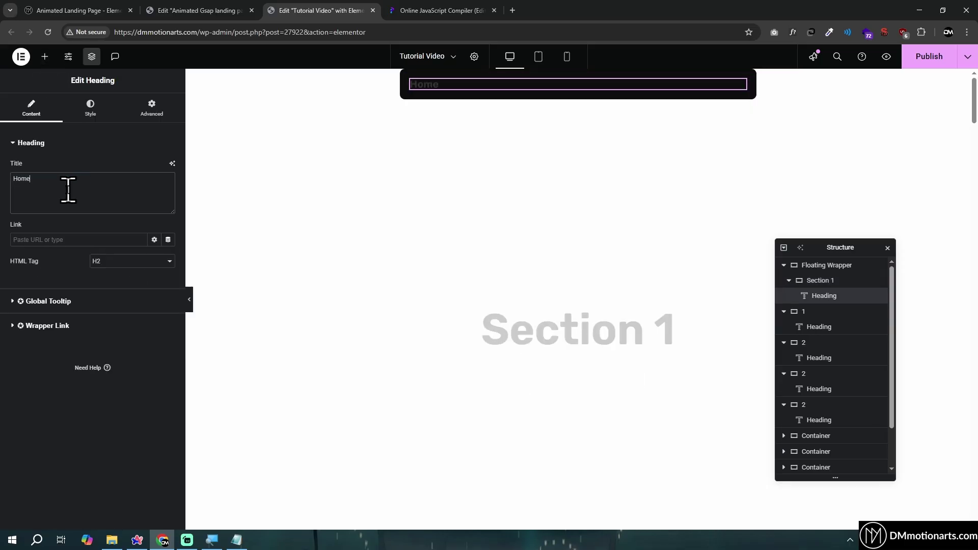
Step: Try the custom text color #A03B3B on the Home heading and clear it again
{"action": "left_click", "coordinate": [91, 107]}
{"action": "left_click", "coordinate": [168, 311]}
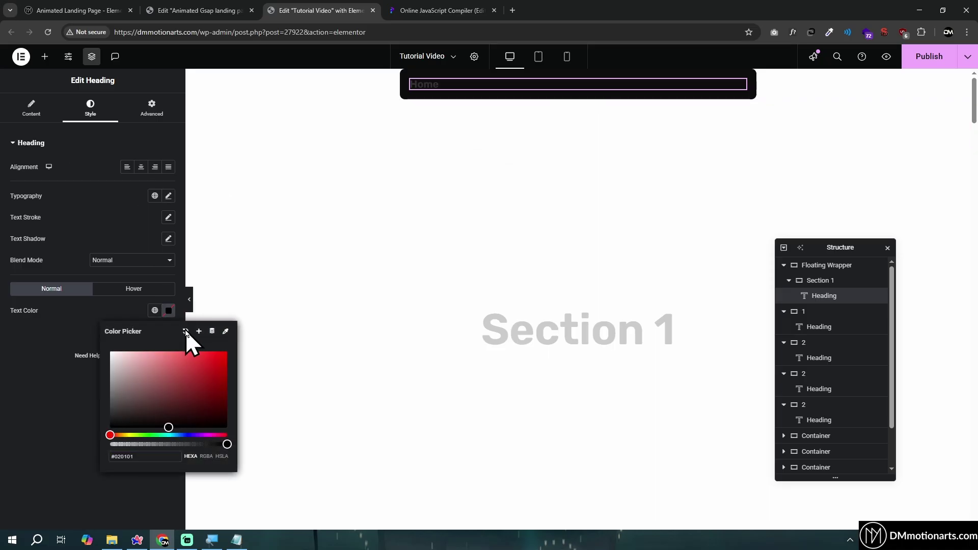
{"action": "left_click_drag", "start_coordinate": [164, 367], "coordinate": [183, 380]}
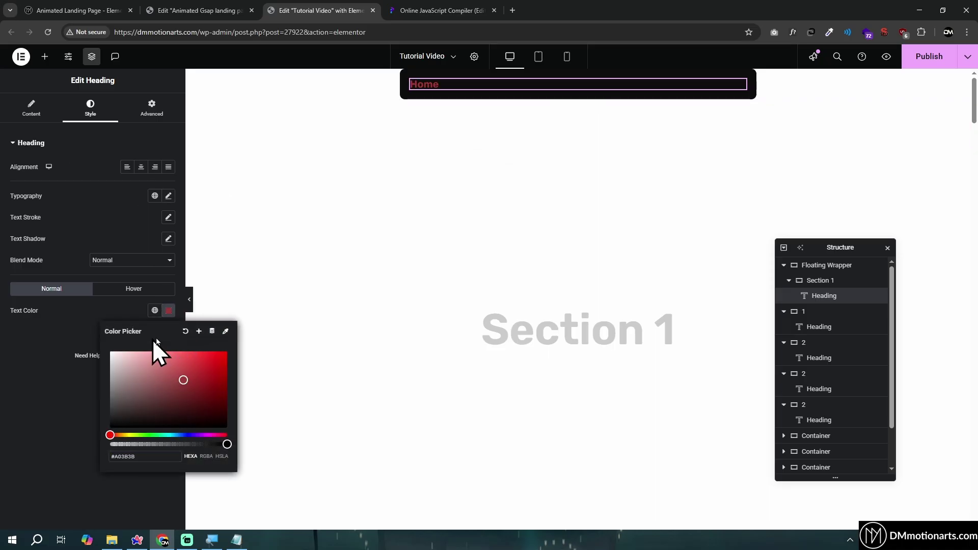
{"action": "left_click", "coordinate": [186, 332]}
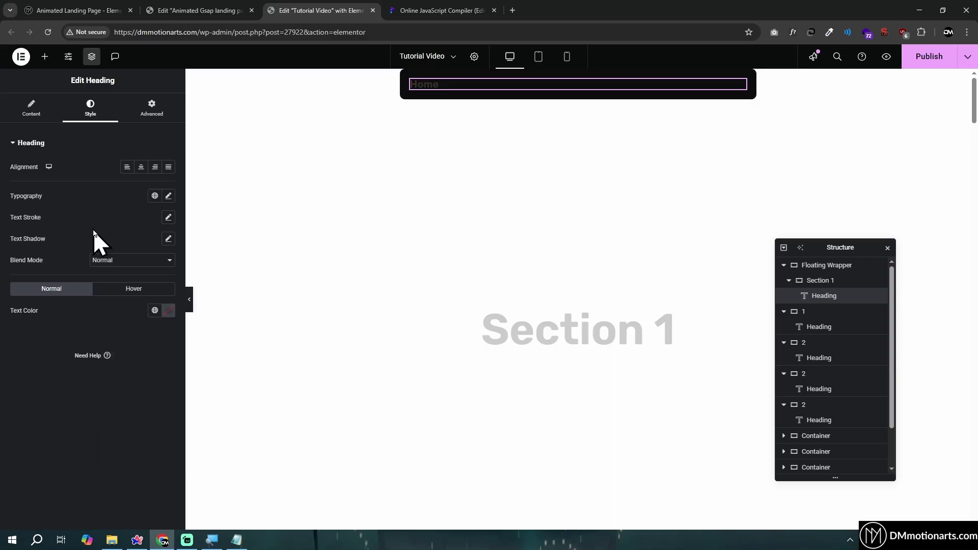
Step: Examine the default color option in the site's general Elementor settings and return to the Tutorial Video page
{"action": "left_click", "coordinate": [64, 11]}
{"action": "middle_click", "coordinate": [55, 54]}
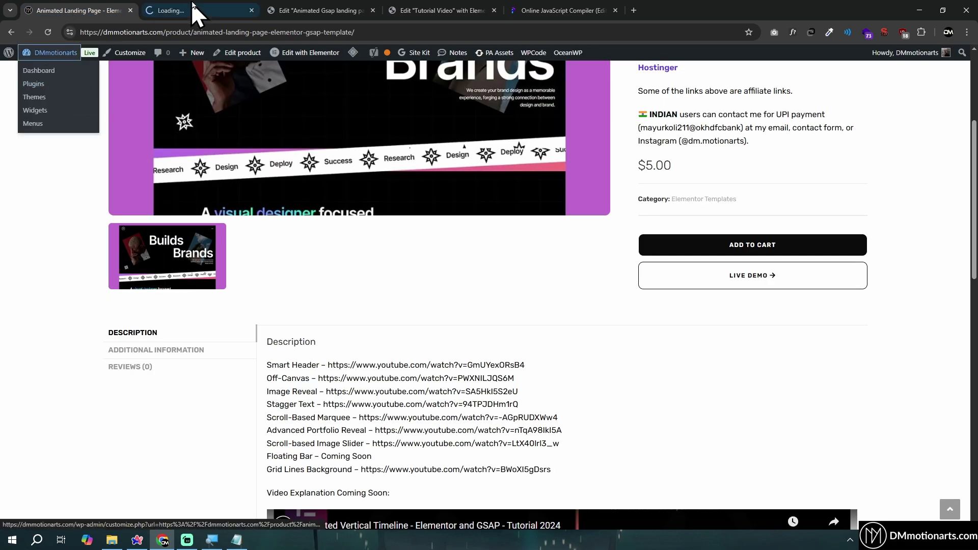
{"action": "left_click_drag", "start_coordinate": [185, 8], "coordinate": [72, 10]}
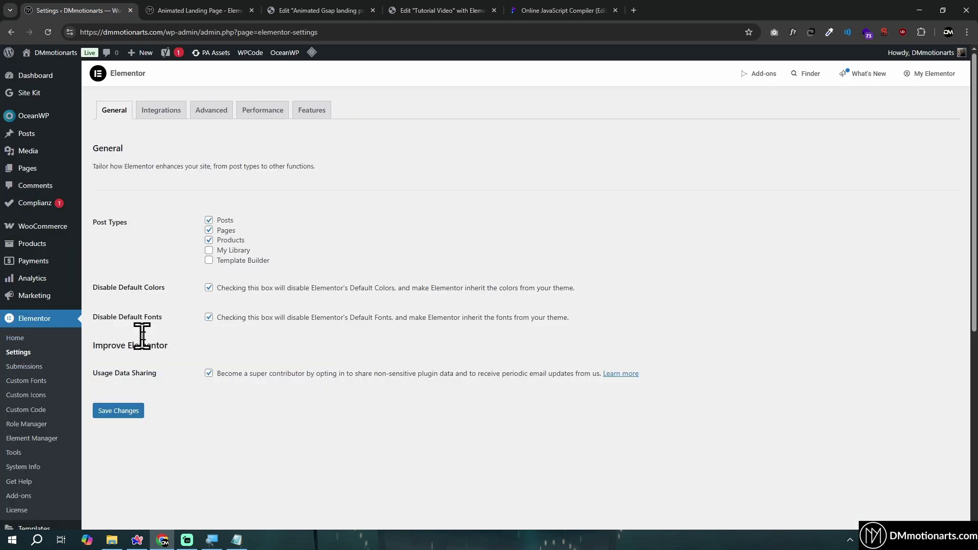
{"action": "left_click", "coordinate": [430, 8]}
{"action": "left_click", "coordinate": [126, 8]}
{"action": "left_click", "coordinate": [129, 10]}
Step: Try the global Primary color and the custom color #4D8EAA on the Home heading's text, and clear the color
{"action": "left_click", "coordinate": [168, 310]}
{"action": "left_click_drag", "start_coordinate": [185, 376], "coordinate": [187, 337]}
{"action": "left_click", "coordinate": [185, 331]}
{"action": "left_click", "coordinate": [154, 310]}
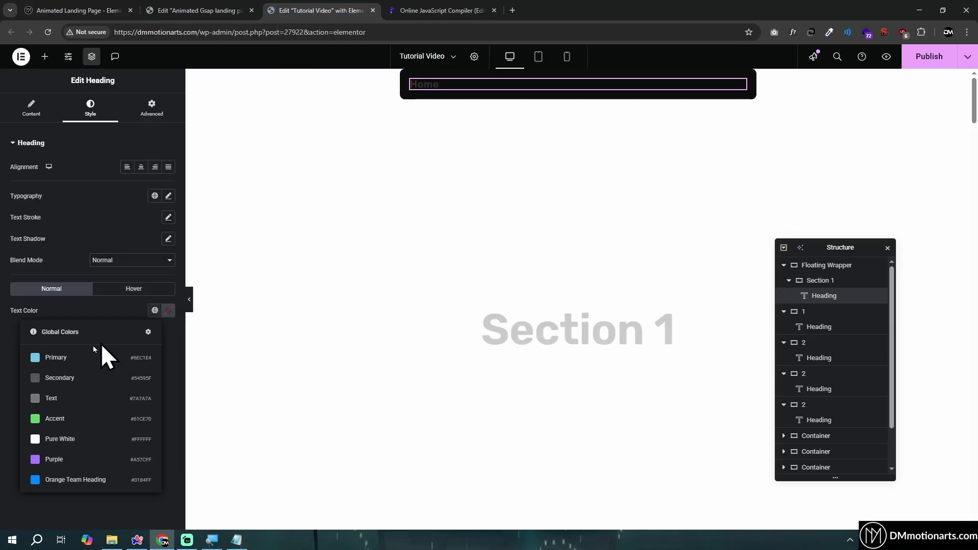
{"action": "left_click", "coordinate": [56, 356]}
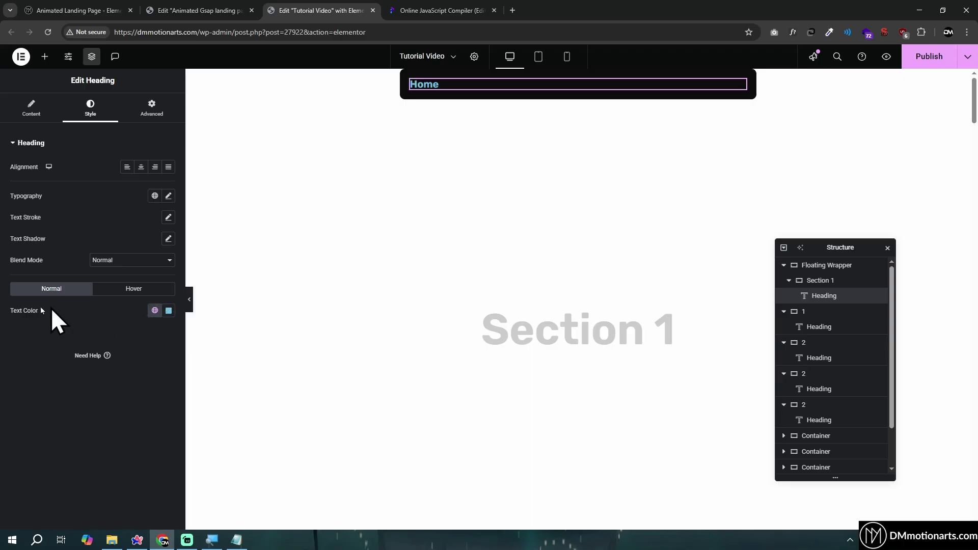
{"action": "left_click", "coordinate": [168, 311]}
{"action": "left_click_drag", "start_coordinate": [164, 374], "coordinate": [174, 376]}
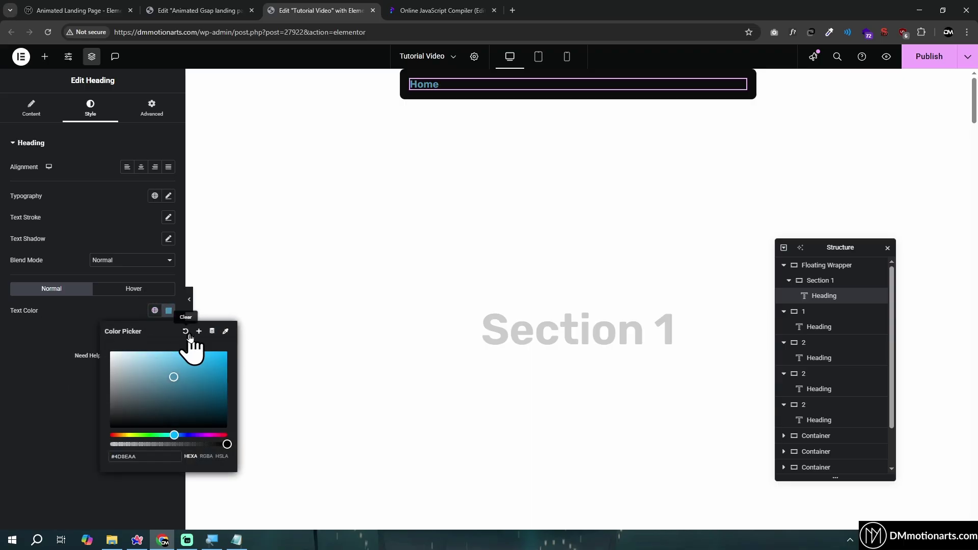
{"action": "left_click", "coordinate": [189, 335]}
Step: Compare the Home heading's style in the Animated Gsap landing page with this heading, leaving the text color cleared
{"action": "left_click", "coordinate": [205, 4]}
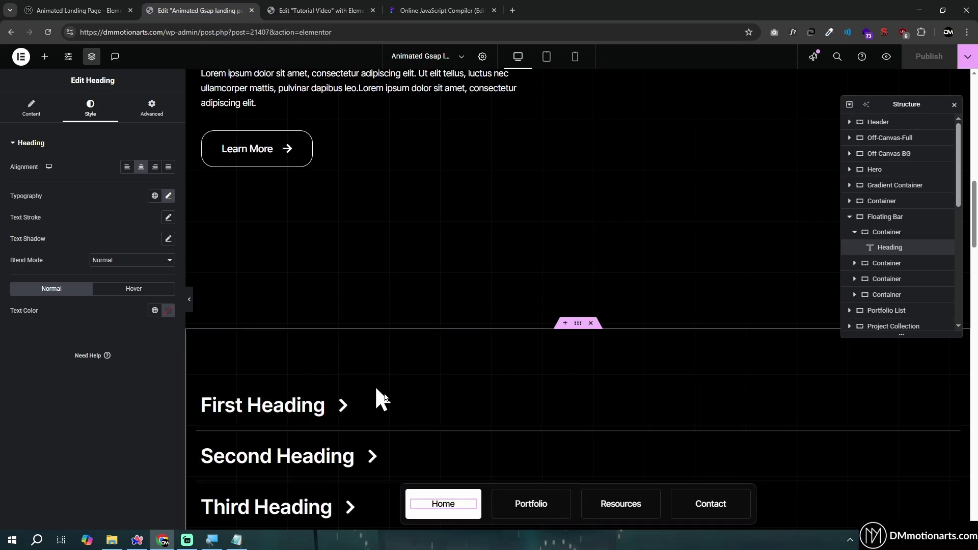
{"action": "left_click", "coordinate": [321, 7]}
{"action": "left_click", "coordinate": [168, 310]}
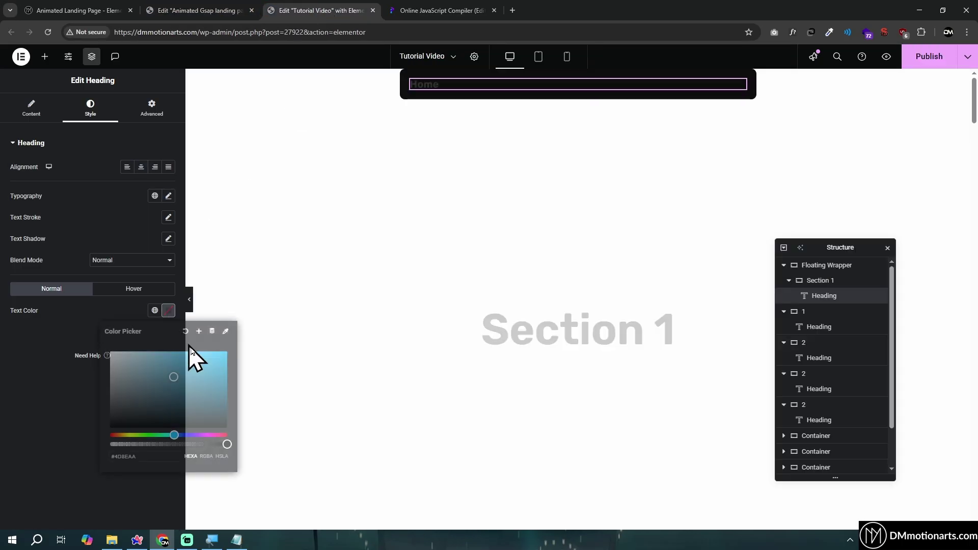
{"action": "left_click", "coordinate": [184, 331]}
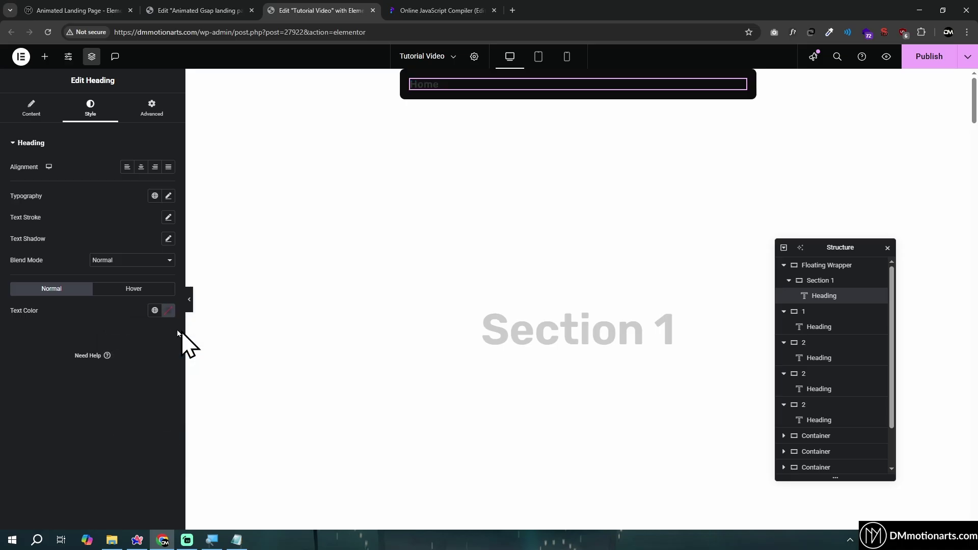
Step: Center-align the Home heading inside Section 1
{"action": "left_click", "coordinate": [31, 108]}
{"action": "left_click", "coordinate": [818, 280]}
{"action": "left_click", "coordinate": [823, 295]}
{"action": "left_click", "coordinate": [92, 108]}
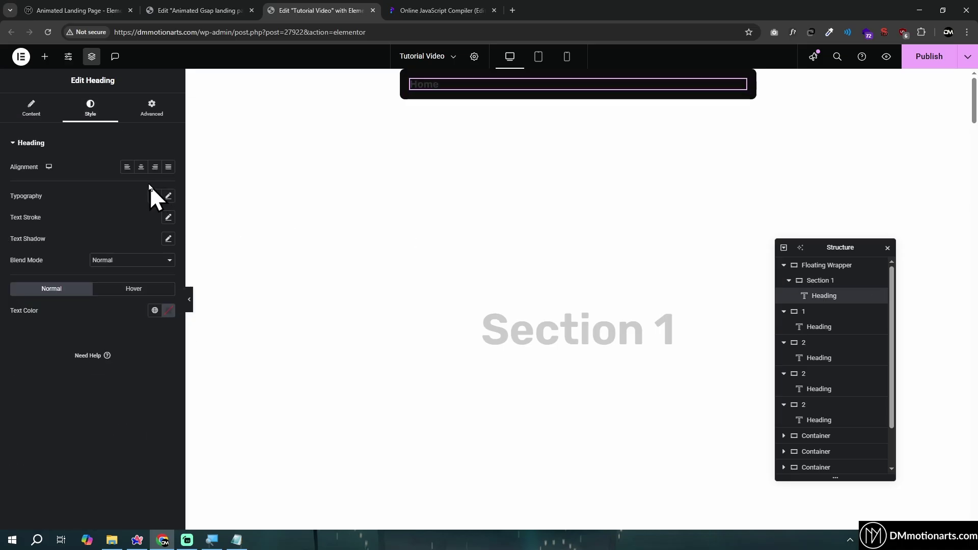
{"action": "left_click", "coordinate": [141, 167]}
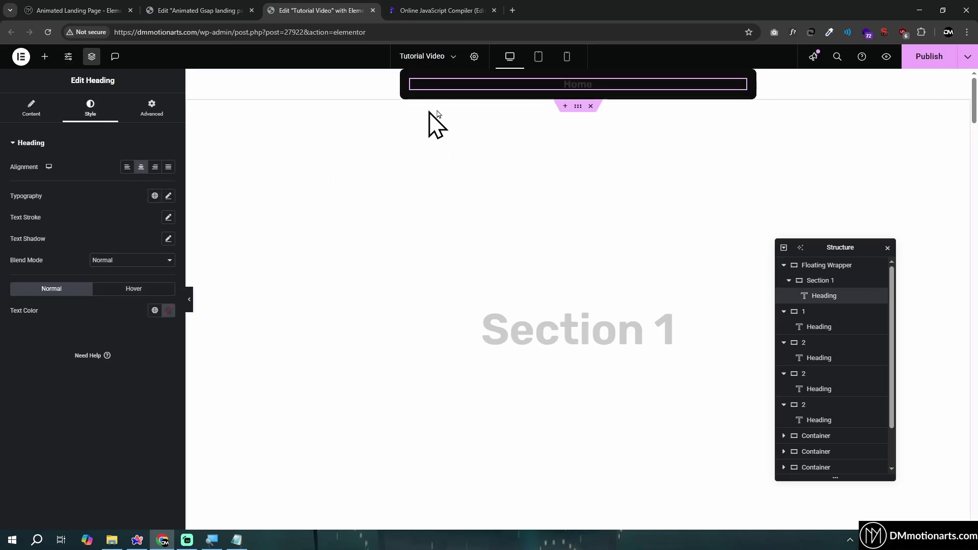
Step: Duplicate the Section 1 container with its Home heading inside Floating Wrapper
{"action": "left_click", "coordinate": [797, 285]}
{"action": "left_click", "coordinate": [789, 281]}
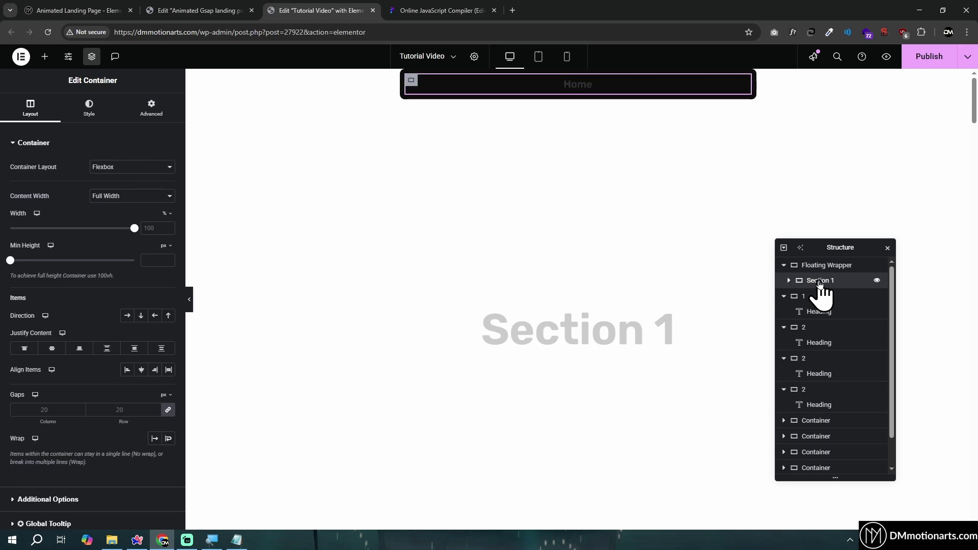
{"action": "right_click", "coordinate": [818, 281]}
{"action": "left_click", "coordinate": [844, 204]}
Step: Collapse the numbered page section containers in the page structure
{"action": "left_click", "coordinate": [783, 312]}
{"action": "left_click", "coordinate": [783, 328]}
{"action": "left_click", "coordinate": [784, 343]}
{"action": "left_click", "coordinate": [784, 343]}
{"action": "left_click", "coordinate": [784, 359]}
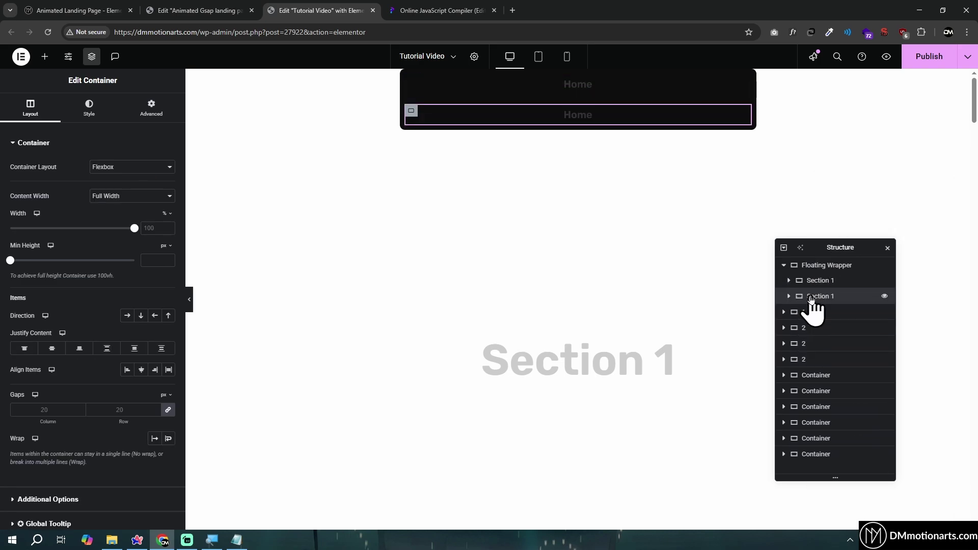
Step: Duplicate the Section 1 container two more times so Floating Wrapper holds four
{"action": "right_click", "coordinate": [814, 295]}
{"action": "left_click", "coordinate": [849, 206]}
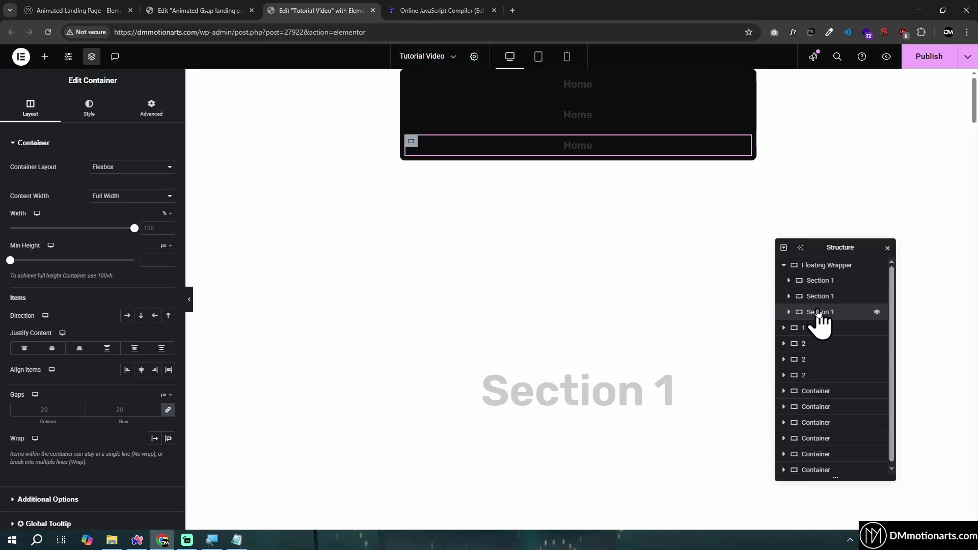
{"action": "right_click", "coordinate": [813, 312]}
{"action": "left_click", "coordinate": [843, 204]}
Step: Retitle the three duplicated Home headings in Floating Wrapper as Section 2, Section 3 and Section 4
{"action": "left_click", "coordinate": [581, 113]}
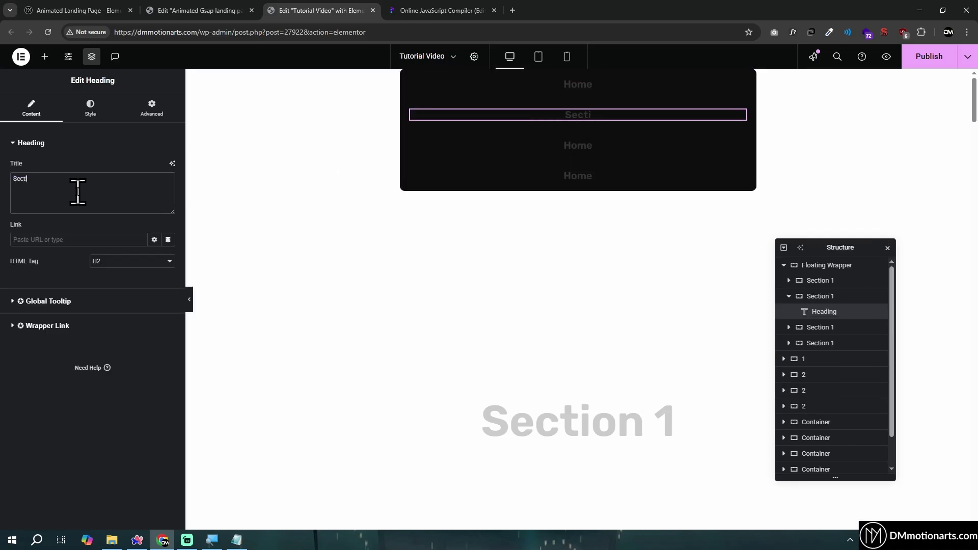
{"action": "left_click", "coordinate": [581, 146]}
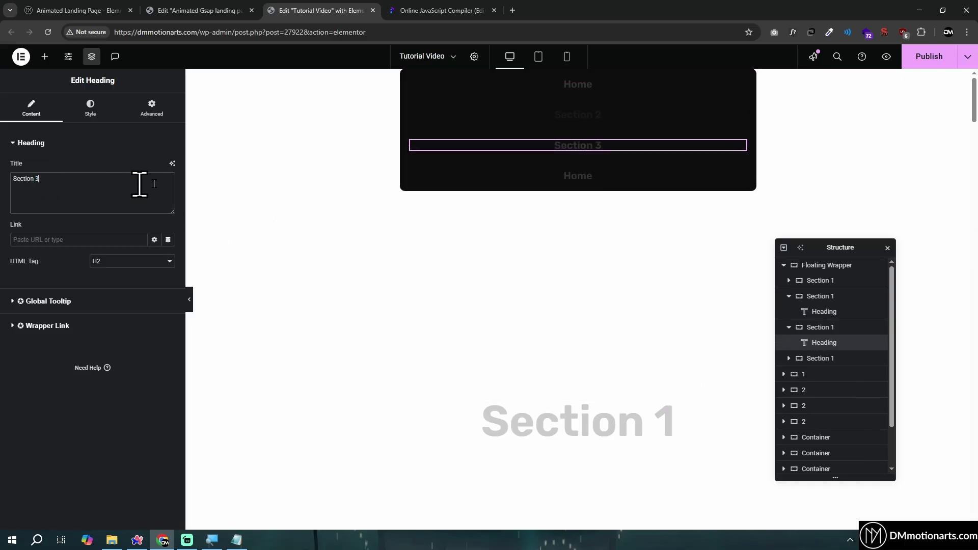
{"action": "left_click", "coordinate": [571, 179]}
{"action": "key", "text": "ctrl+a"}
{"action": "type", "text": "Section 2"}
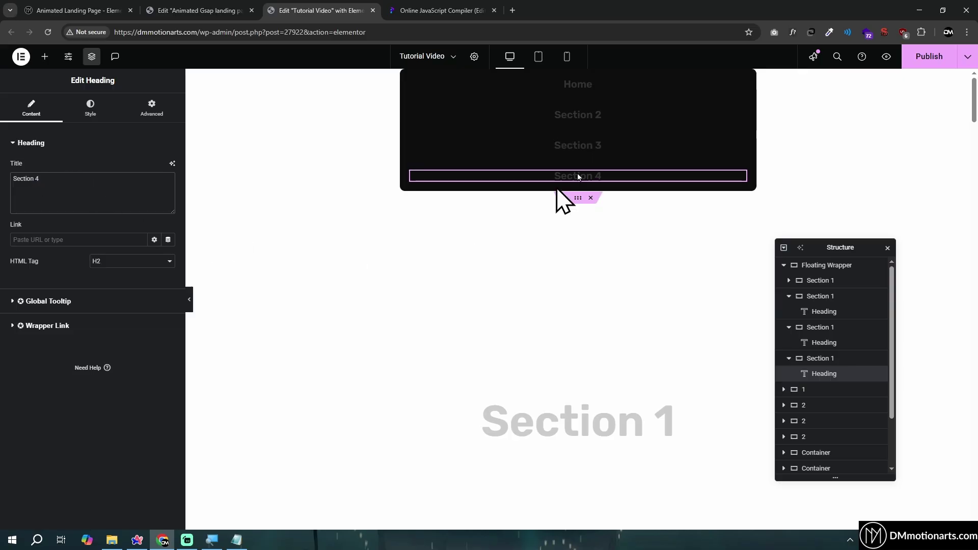
Step: Arrange Floating Wrapper's items in a horizontal row justified with Space Between, and set its padding to 20 px on all sides
{"action": "left_click", "coordinate": [836, 265]}
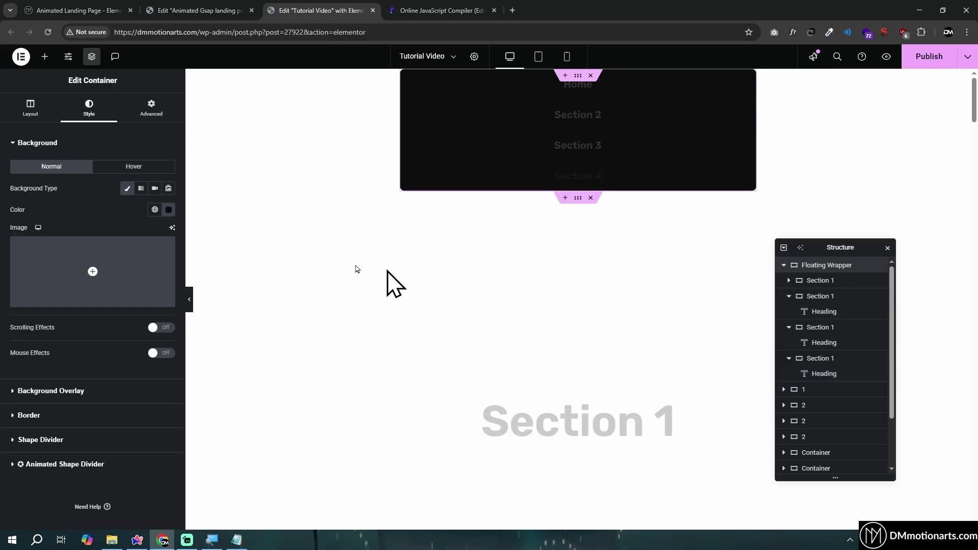
{"action": "left_click", "coordinate": [30, 109]}
{"action": "left_click", "coordinate": [127, 315]}
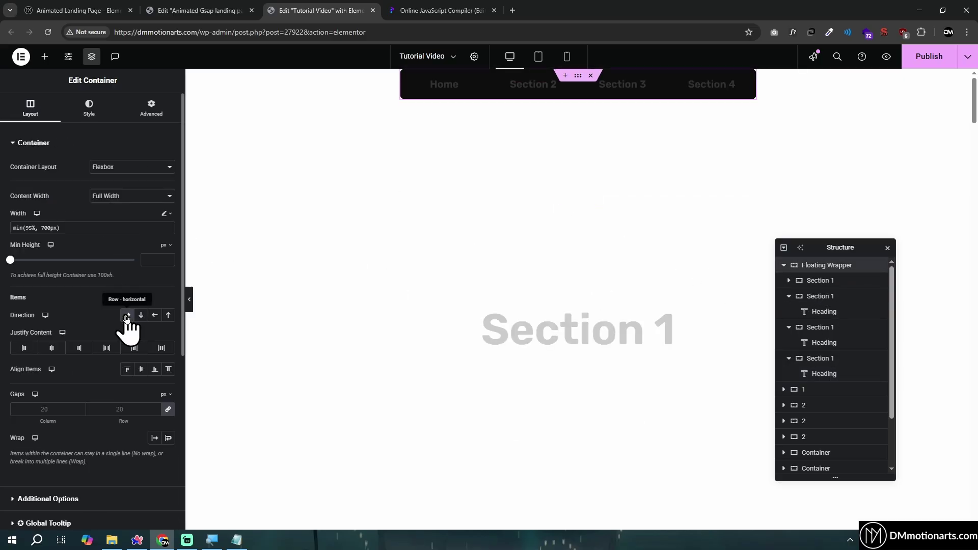
{"action": "left_click", "coordinate": [108, 349]}
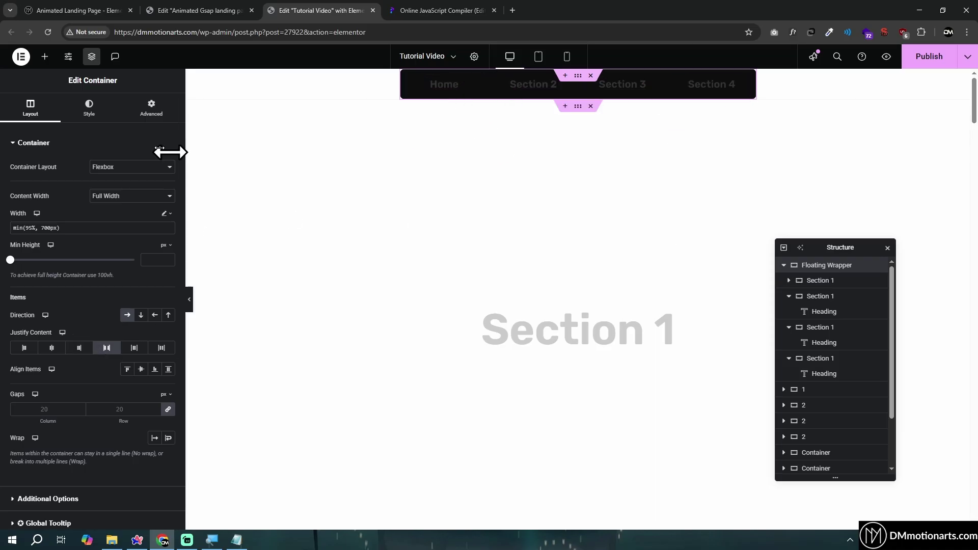
{"action": "left_click", "coordinate": [151, 108]}
{"action": "type", "text": "20"}
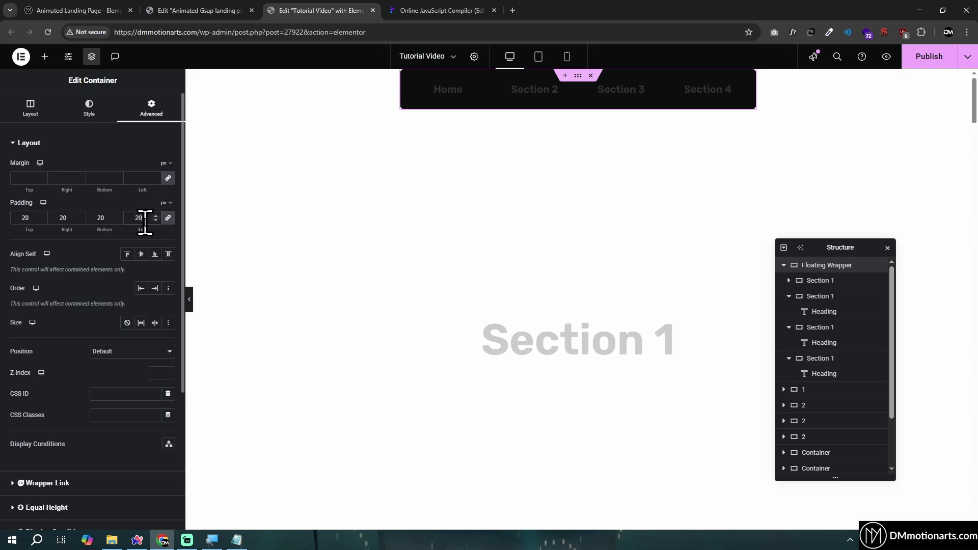
Step: Try 10 px and 20 px padding on the Home container, and clear its padding again
{"action": "left_click", "coordinate": [421, 87]}
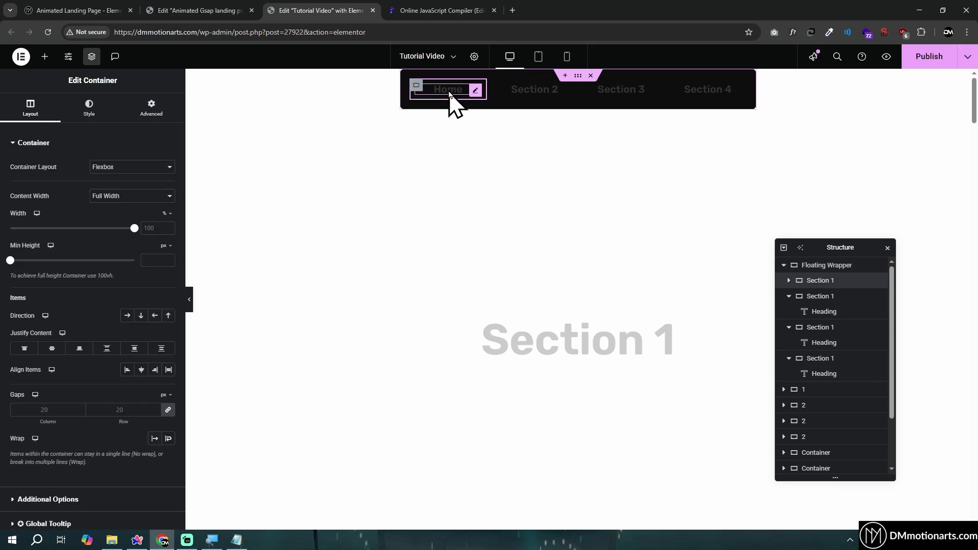
{"action": "left_click", "coordinate": [151, 109]}
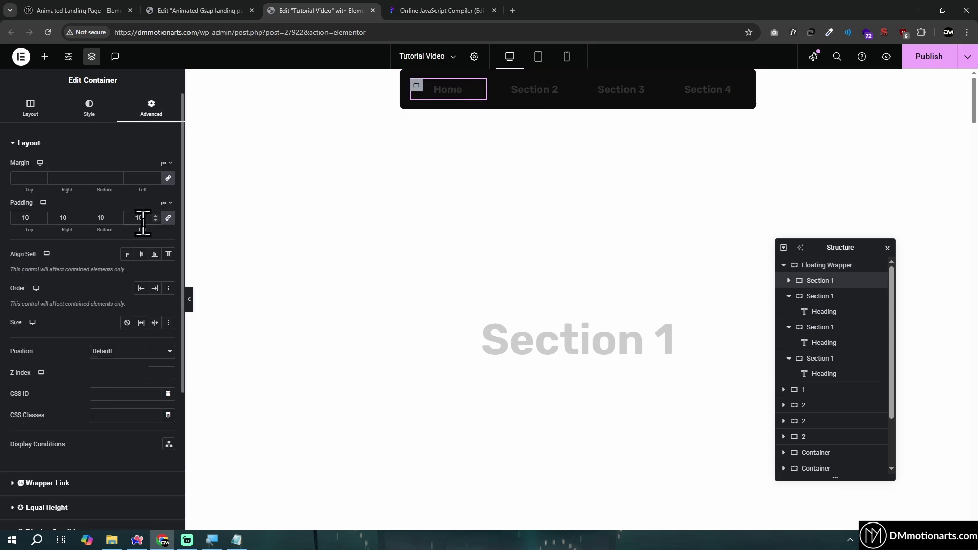
{"action": "double_click", "coordinate": [137, 218]}
{"action": "type", "text": "20"}
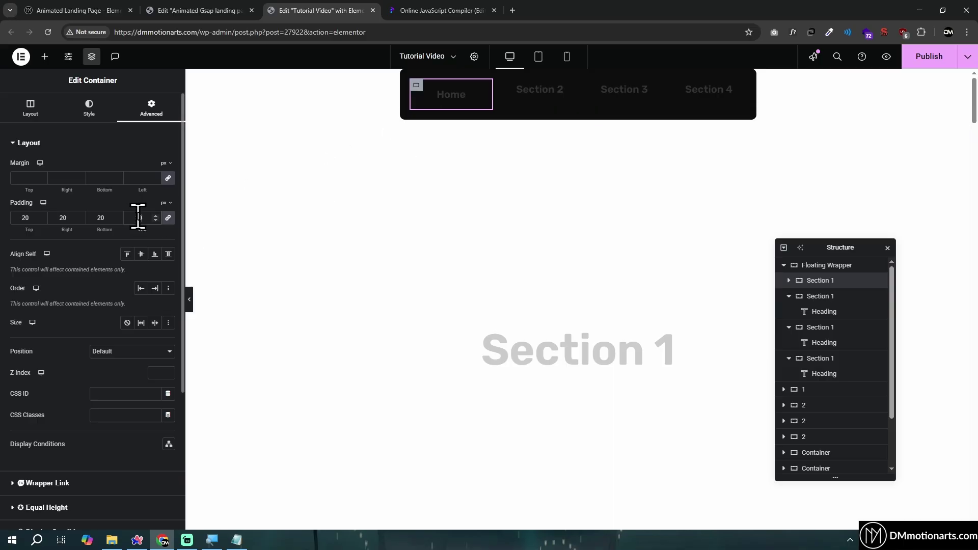
{"action": "left_click", "coordinate": [515, 98]}
{"action": "left_click", "coordinate": [151, 108]}
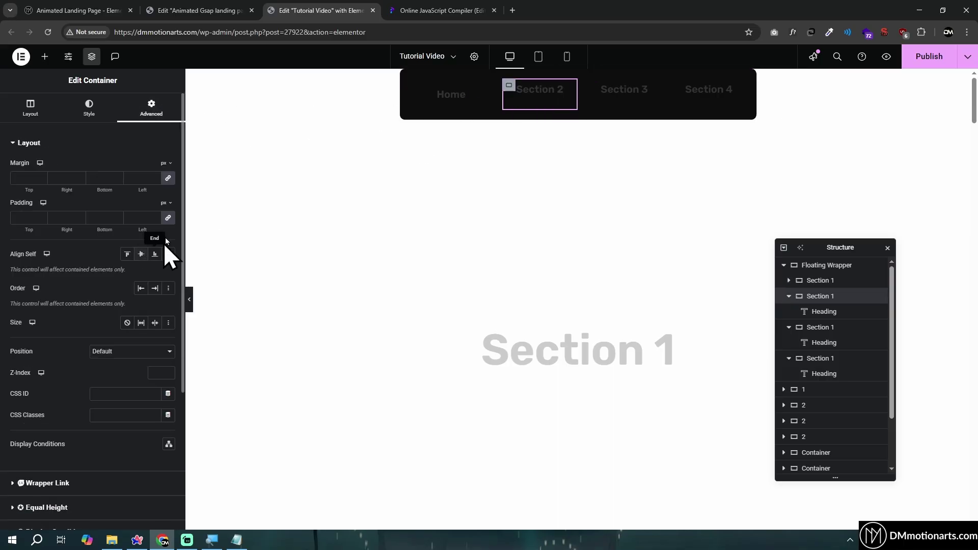
{"action": "left_click", "coordinate": [422, 95]}
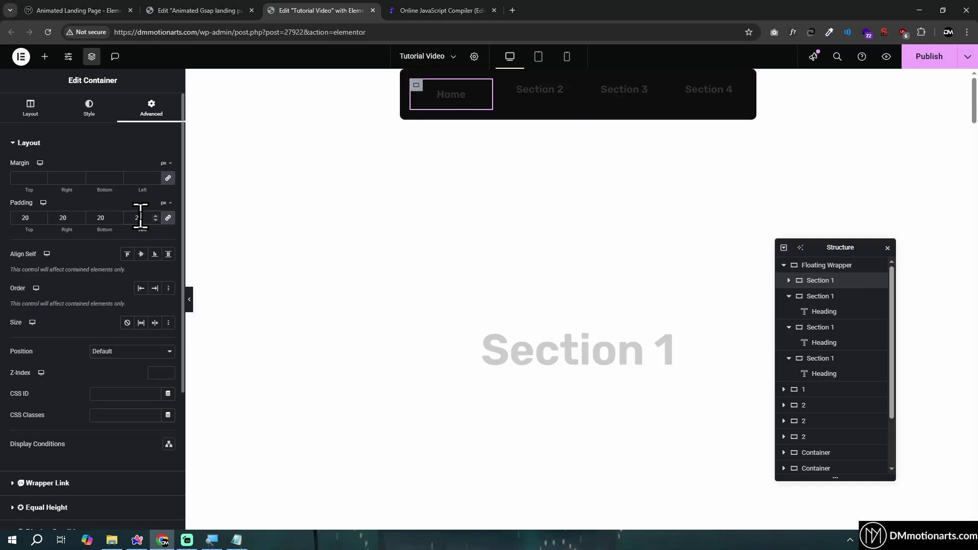
{"action": "key", "text": "BackSpace"}
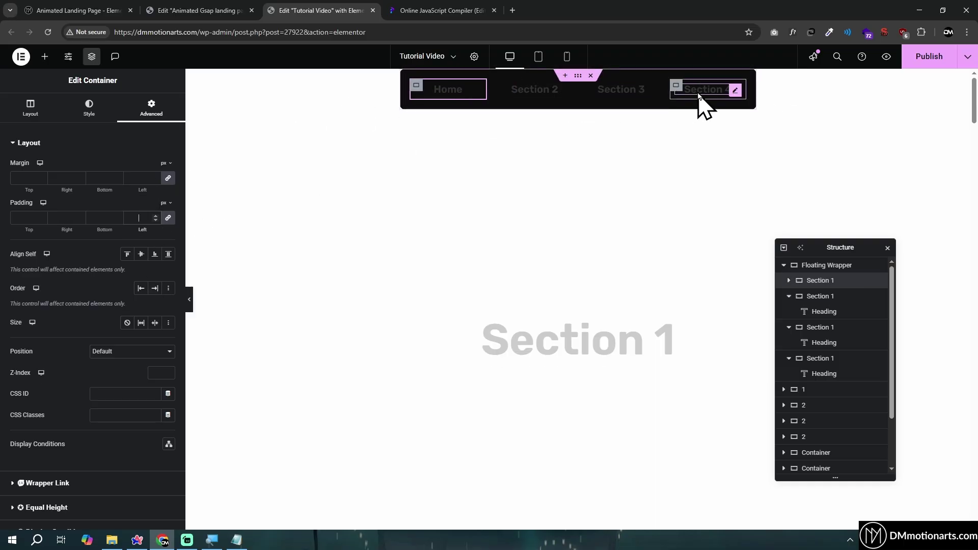
Step: Give the Home container a solid 1 px light grey border with a 10 px border radius
{"action": "left_click", "coordinate": [89, 108]}
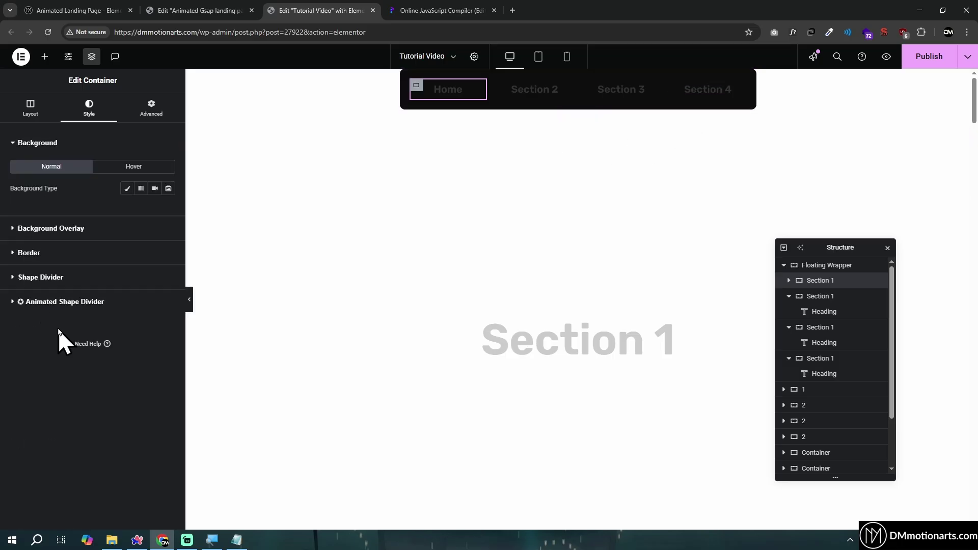
{"action": "left_click", "coordinate": [29, 253]}
{"action": "left_click", "coordinate": [151, 238]}
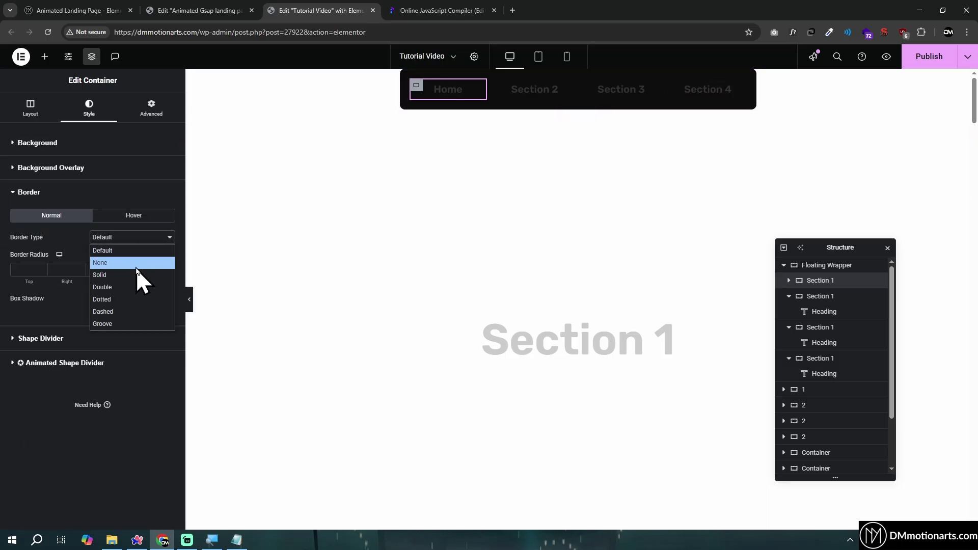
{"action": "left_click", "coordinate": [134, 262]}
{"action": "left_click", "coordinate": [142, 269]}
{"action": "left_click", "coordinate": [169, 300]}
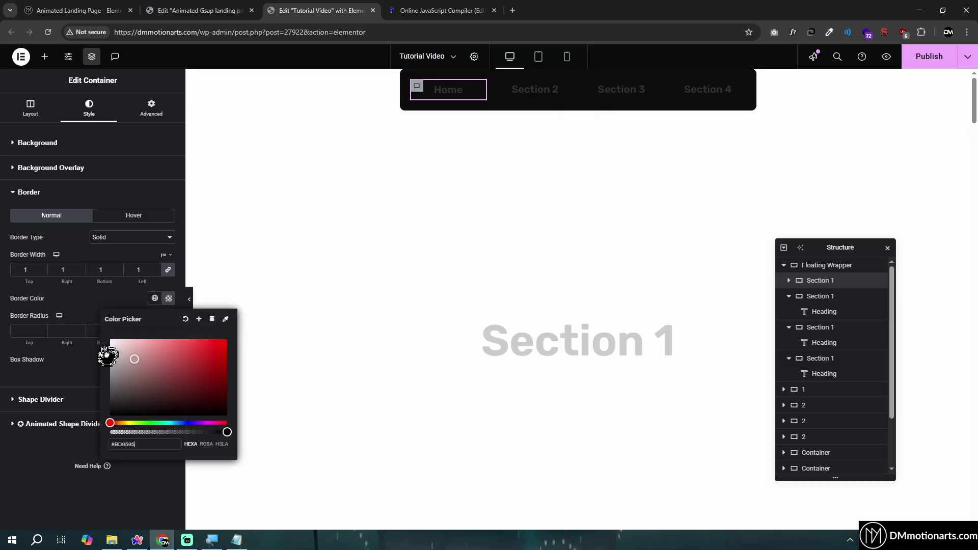
{"action": "left_click", "coordinate": [189, 299]}
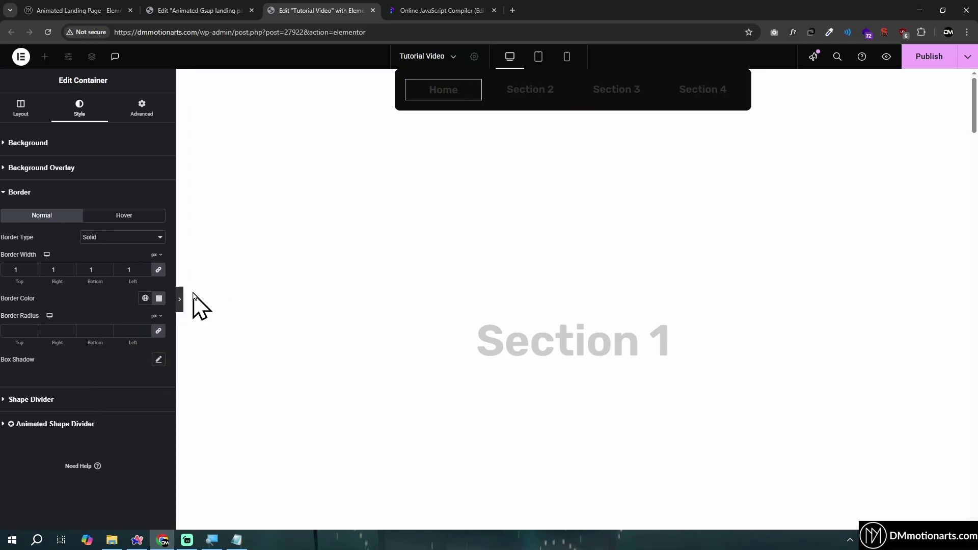
{"action": "left_click", "coordinate": [4, 300]}
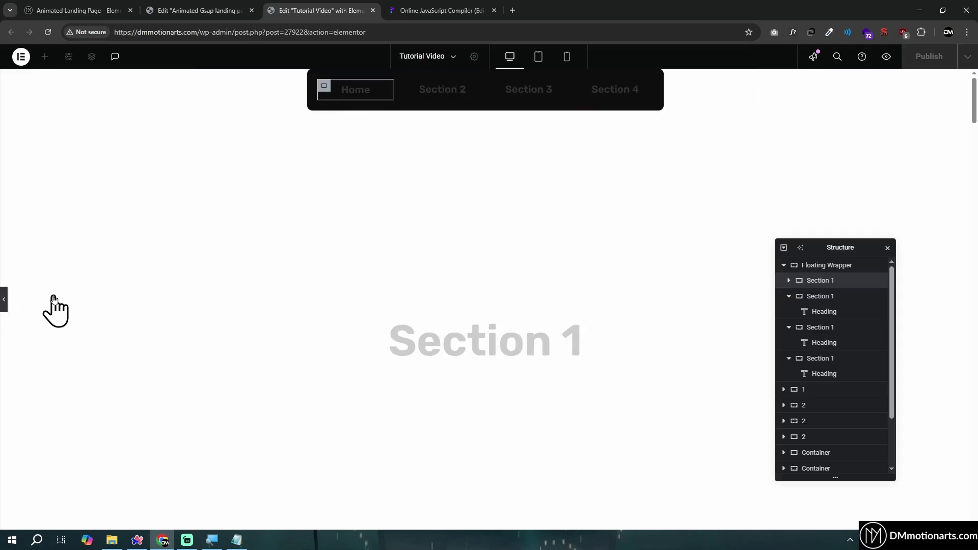
{"action": "left_click", "coordinate": [137, 330]}
{"action": "type", "text": "10"}
Step: Copy the Home container's style onto the containers holding the Section 2, Section 3 and Section 4 headings
{"action": "right_click", "coordinate": [415, 96]}
{"action": "left_click", "coordinate": [534, 162]}
{"action": "right_click", "coordinate": [499, 84]}
{"action": "left_click", "coordinate": [503, 99]}
{"action": "right_click", "coordinate": [502, 97]}
{"action": "left_click", "coordinate": [524, 192]}
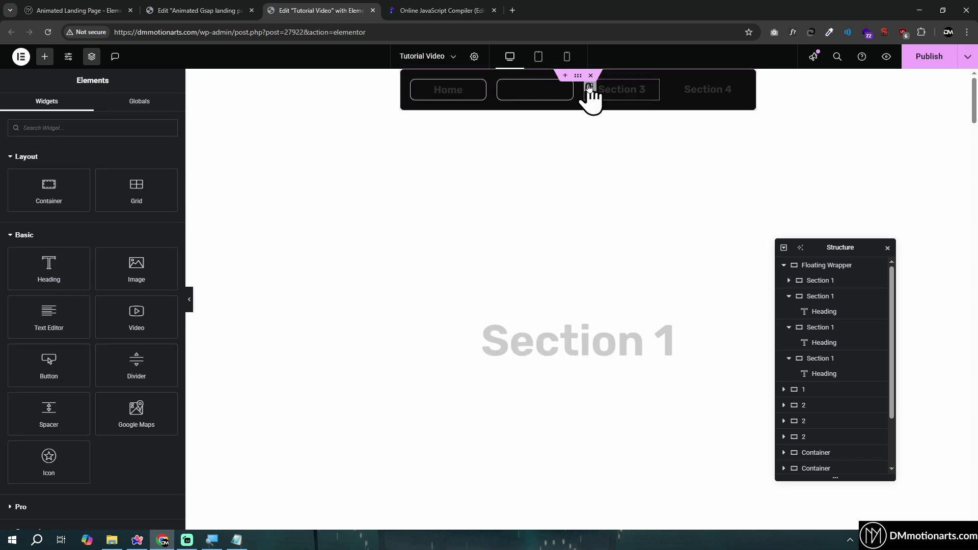
{"action": "right_click", "coordinate": [589, 98]}
{"action": "left_click", "coordinate": [634, 188]}
{"action": "right_click", "coordinate": [679, 89]}
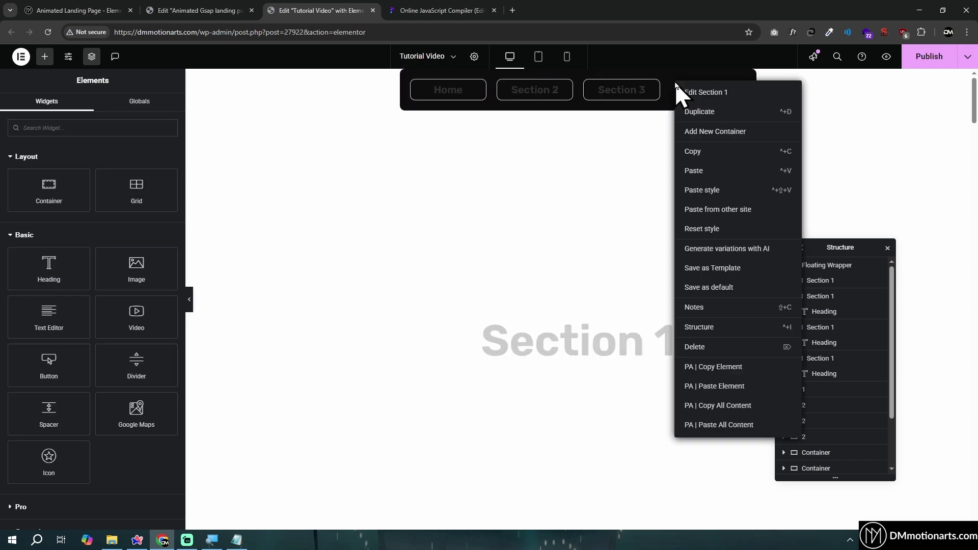
{"action": "left_click", "coordinate": [705, 191]}
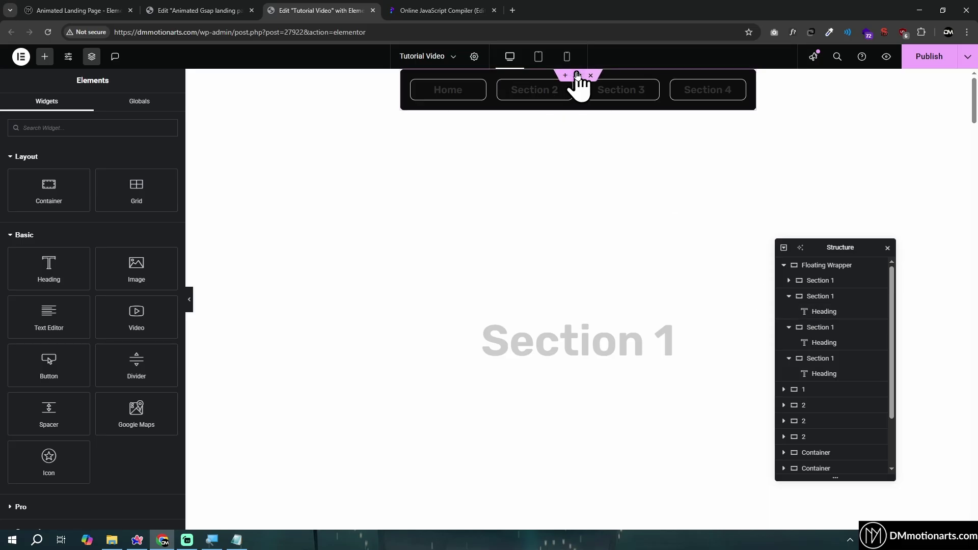
Step: Select Floating Wrapper and collapse its expanded Section 1 containers in the page structure
{"action": "left_click", "coordinate": [578, 81]}
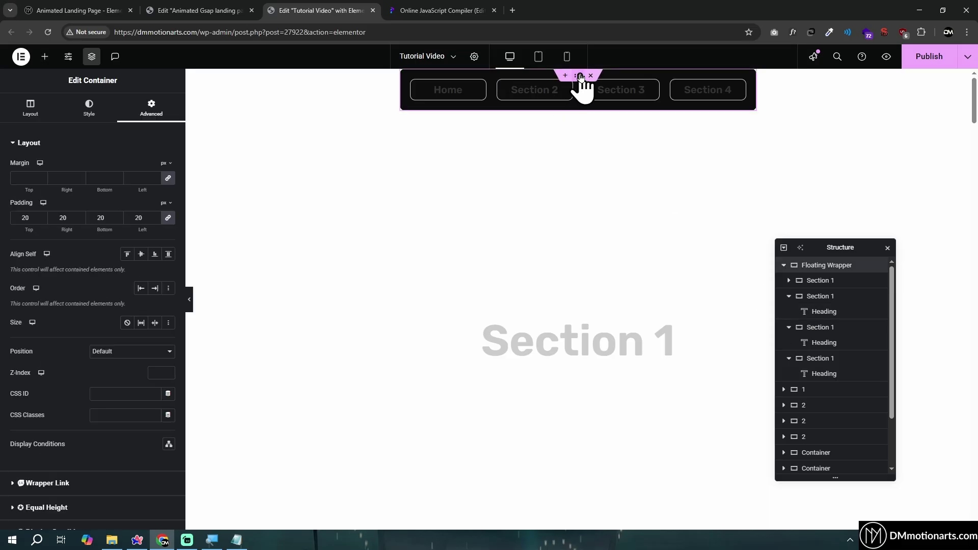
{"action": "left_click", "coordinate": [789, 296]}
{"action": "left_click", "coordinate": [789, 312]}
{"action": "left_click", "coordinate": [788, 328]}
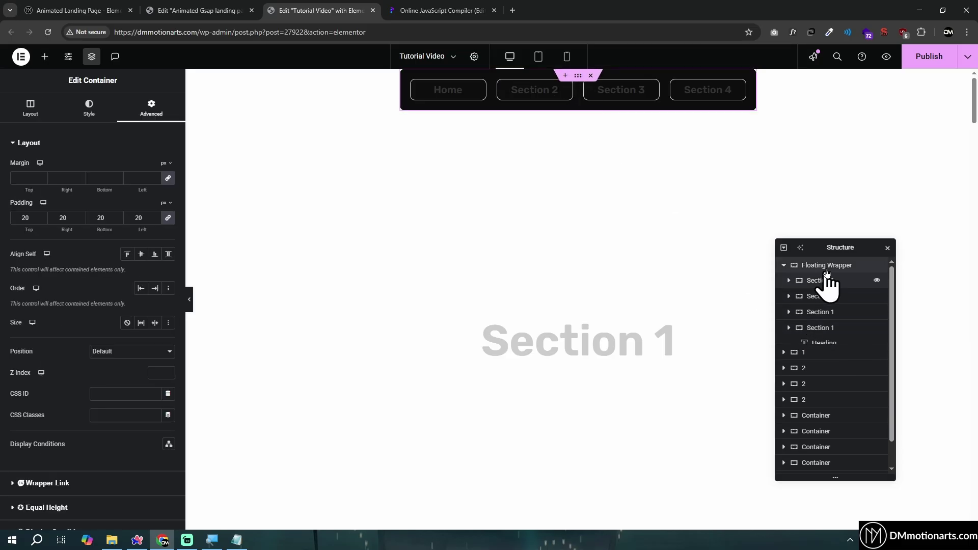
Step: Find the HTML widget and add it as the last item inside Floating Wrapper
{"action": "left_click", "coordinate": [45, 56]}
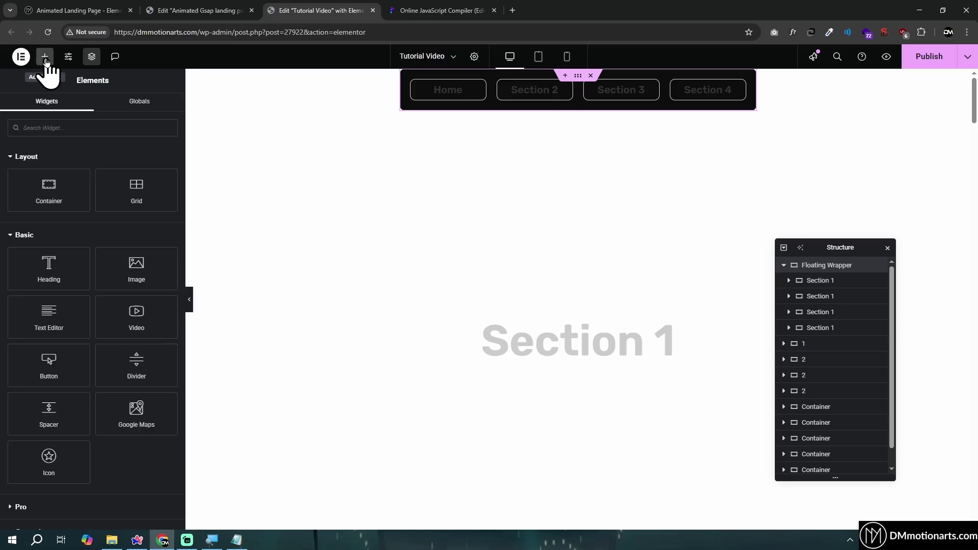
{"action": "type", "text": "im"}
{"action": "left_click_drag", "start_coordinate": [48, 164], "coordinate": [77, 118]}
{"action": "type", "text": "html"}
{"action": "left_click_drag", "start_coordinate": [53, 170], "coordinate": [689, 316]}
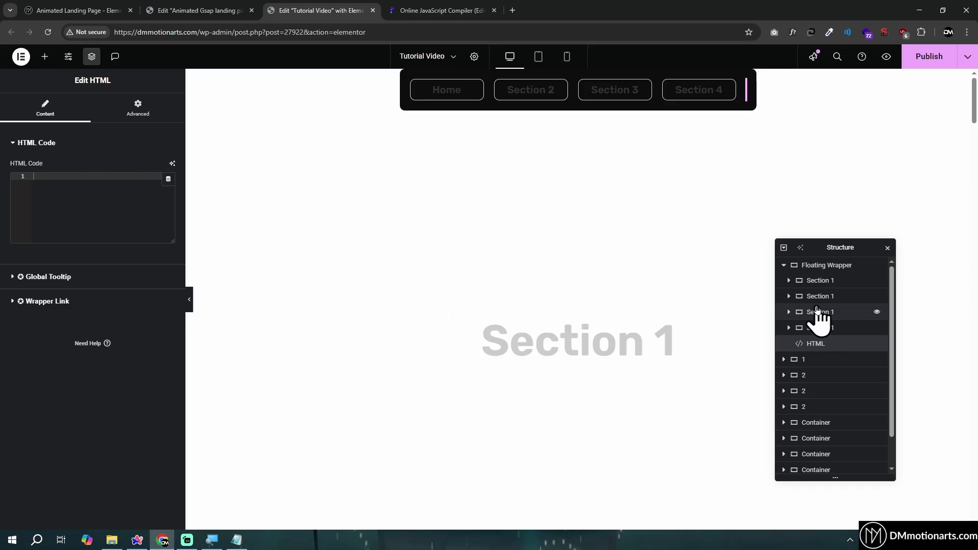
Step: Inspect Floating Wrapper's layout settings, and hide and show its HTML widget to check the space it takes
{"action": "left_click", "coordinate": [826, 266]}
{"action": "left_click", "coordinate": [30, 113]}
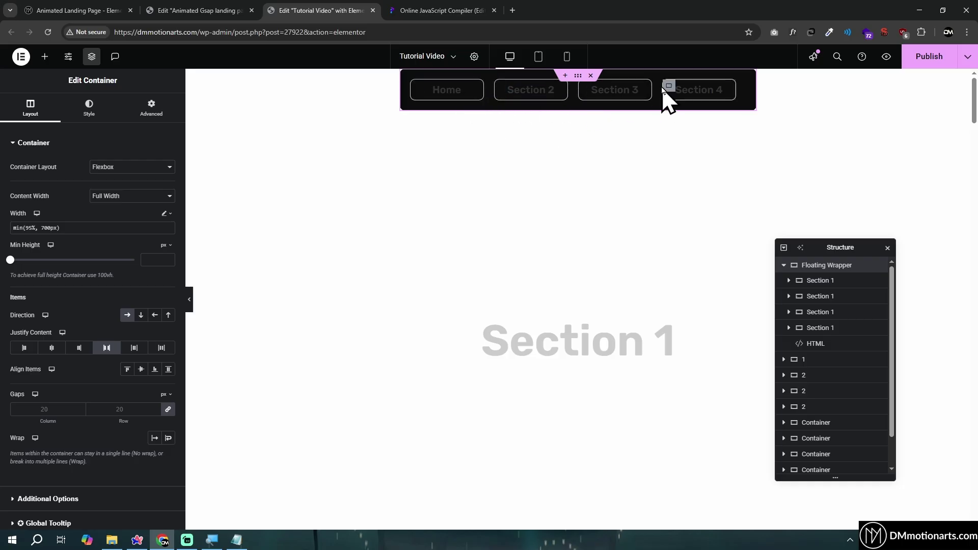
{"action": "left_click", "coordinate": [741, 86]}
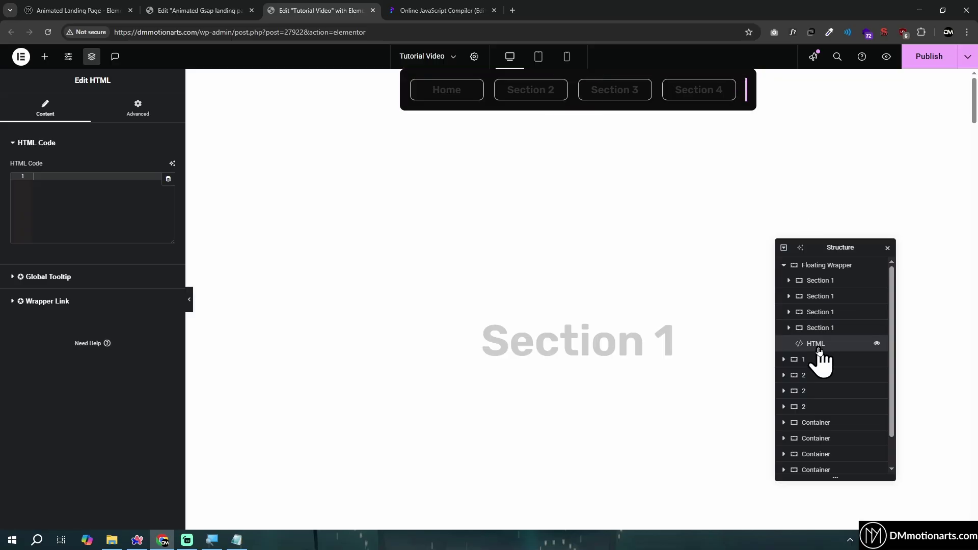
{"action": "left_click", "coordinate": [876, 344]}
{"action": "left_click", "coordinate": [877, 344]}
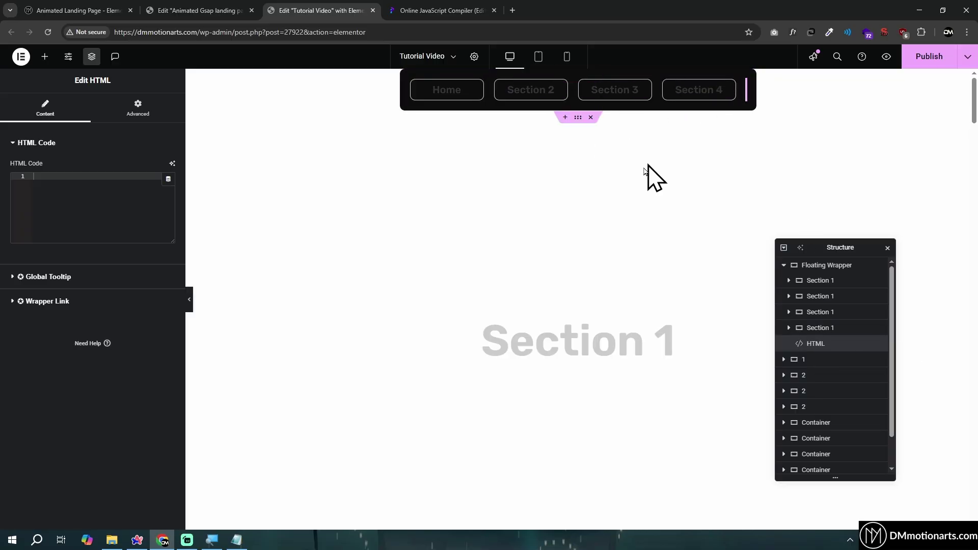
Step: Add a new single-column container directly below Floating Wrapper and move the HTML widget into it
{"action": "left_click", "coordinate": [560, 120]}
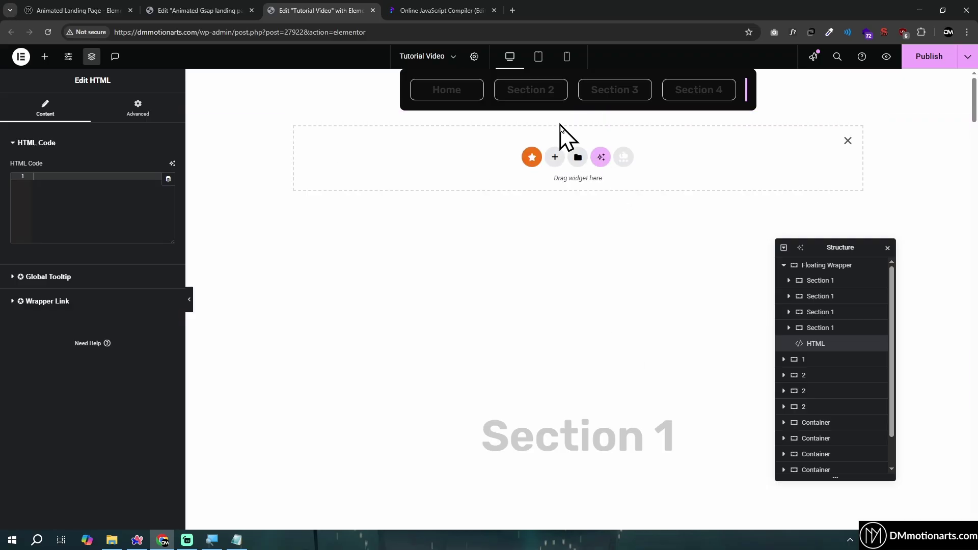
{"action": "left_click", "coordinate": [557, 155]}
{"action": "left_click", "coordinate": [423, 180]}
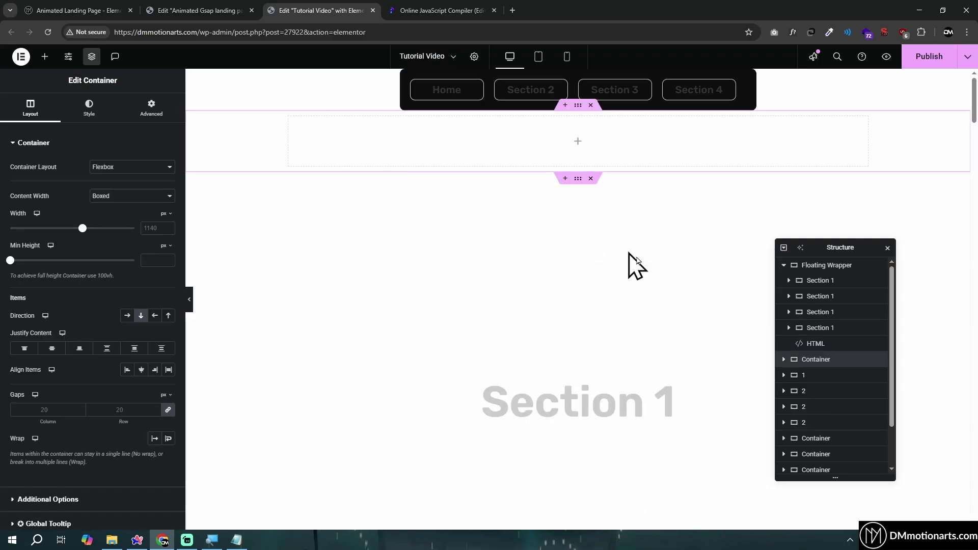
{"action": "left_click", "coordinate": [784, 359]}
{"action": "mouse_move", "coordinate": [819, 353]}
{"action": "left_mouse_down"}
{"action": "mouse_move", "coordinate": [814, 371]}
{"action": "mouse_move", "coordinate": [814, 359]}
{"action": "left_mouse_up"}
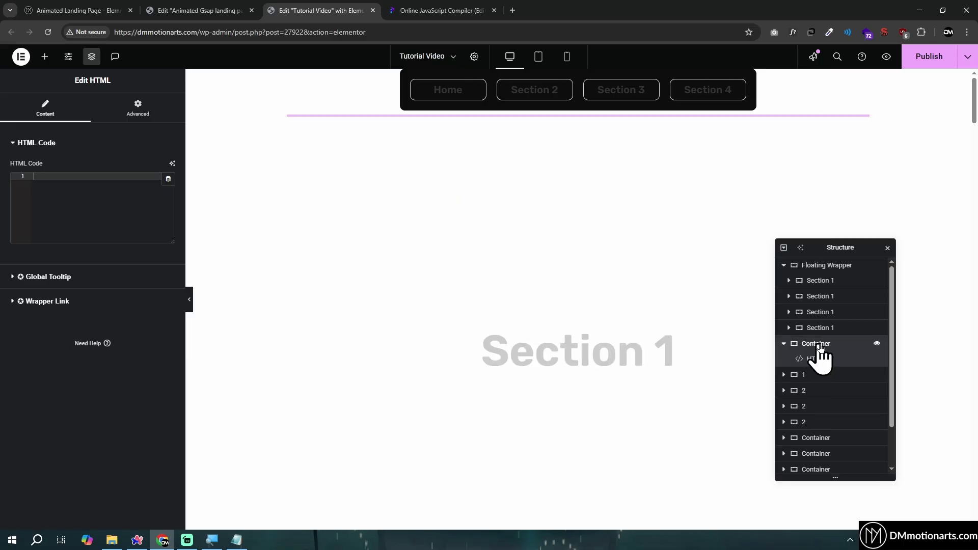
Step: Set the HTML widget's container to Full Width content with a minimum height of 0 and padding of 0 px
{"action": "left_click", "coordinate": [815, 344]}
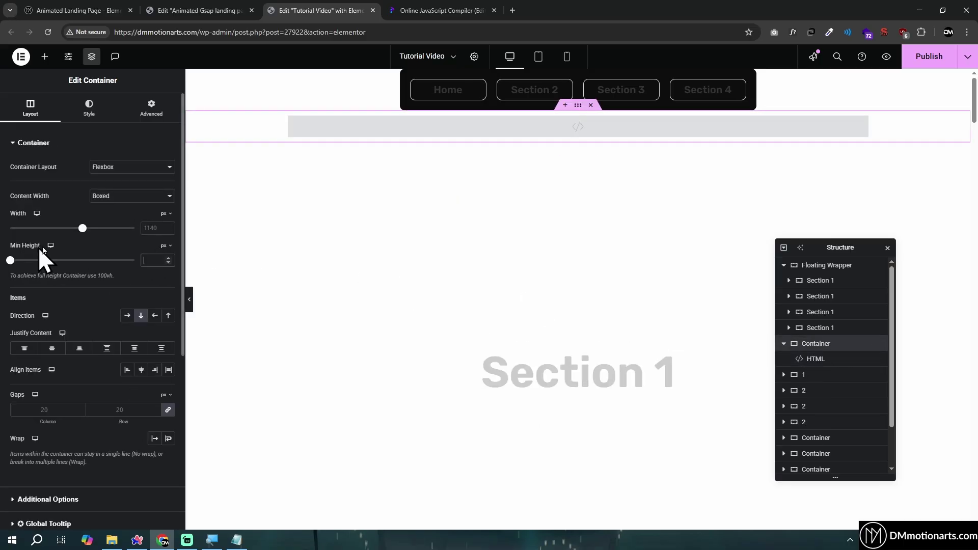
{"action": "left_click", "coordinate": [118, 222]}
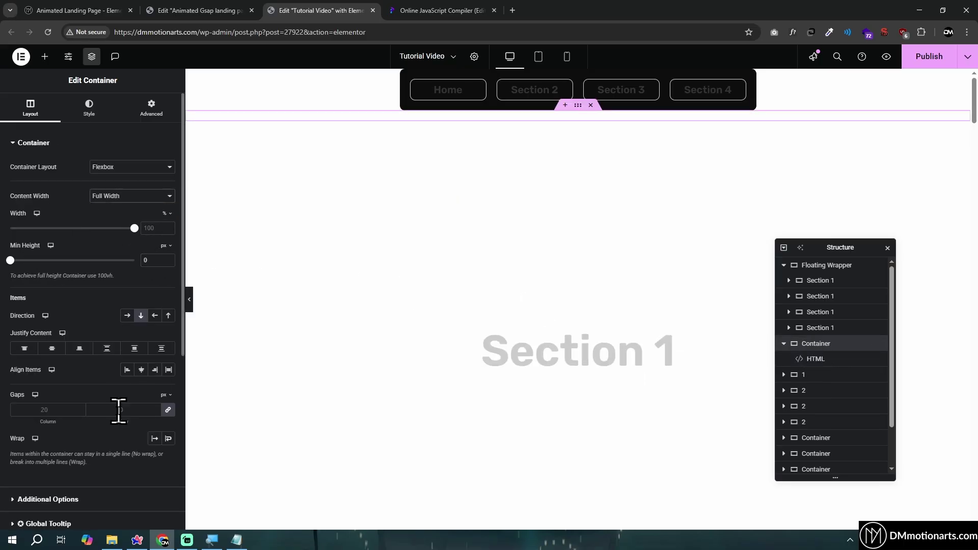
{"action": "left_click", "coordinate": [146, 109]}
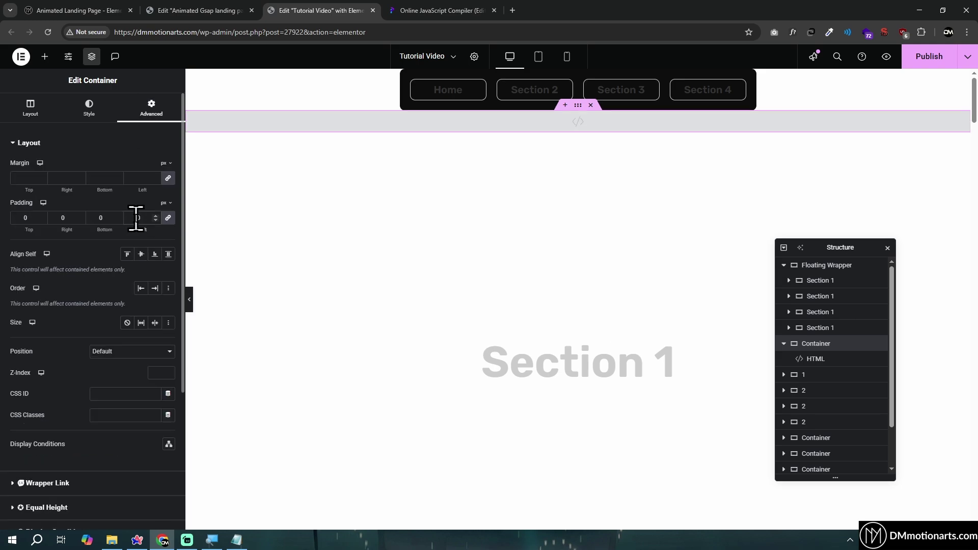
Step: Hide the HTML widget's container on desktop, tablet portrait and mobile portrait, and check the page preview
{"action": "scroll", "coordinate": [109, 459], "scroll_direction": "down", "scroll_amount": 4}
{"action": "left_click", "coordinate": [36, 407]}
{"action": "left_click", "coordinate": [161, 349]}
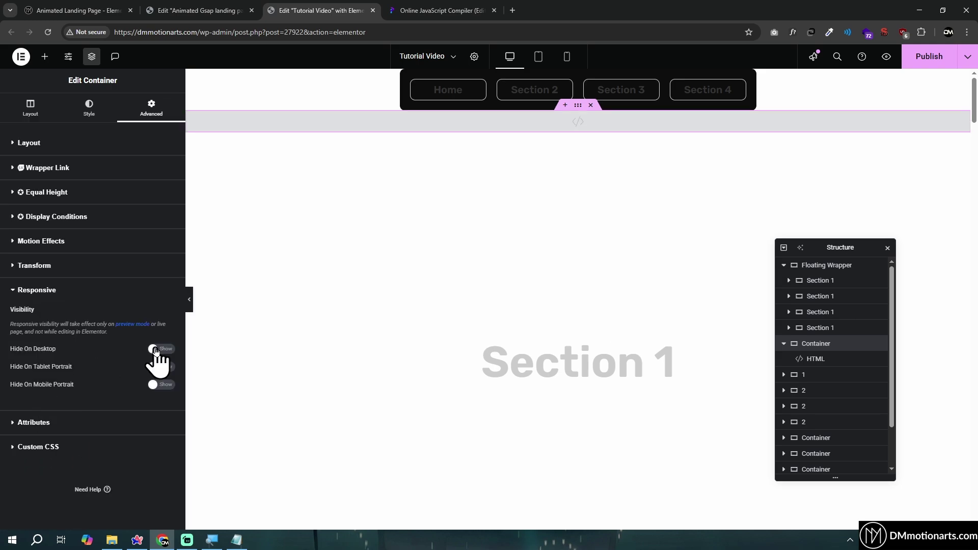
{"action": "left_click", "coordinate": [162, 367]}
{"action": "left_click", "coordinate": [161, 384]}
{"action": "left_click", "coordinate": [189, 300]}
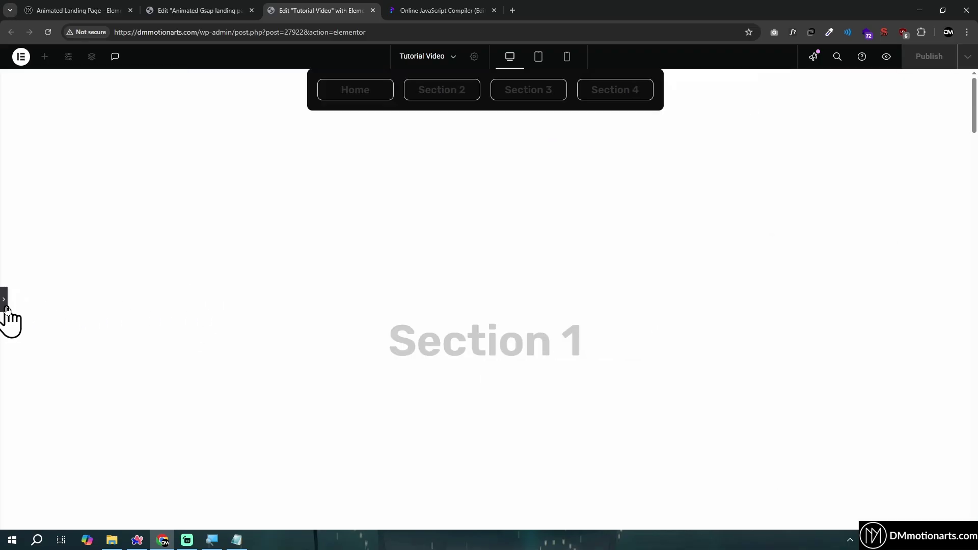
{"action": "left_click", "coordinate": [7, 305]}
Step: Copy all the code from the online JavaScript compiler and paste it into the HTML widget
{"action": "key", "text": "ctrl+Tab"}
{"action": "key", "text": "ctrl+a"}
{"action": "left_click", "coordinate": [342, 7]}
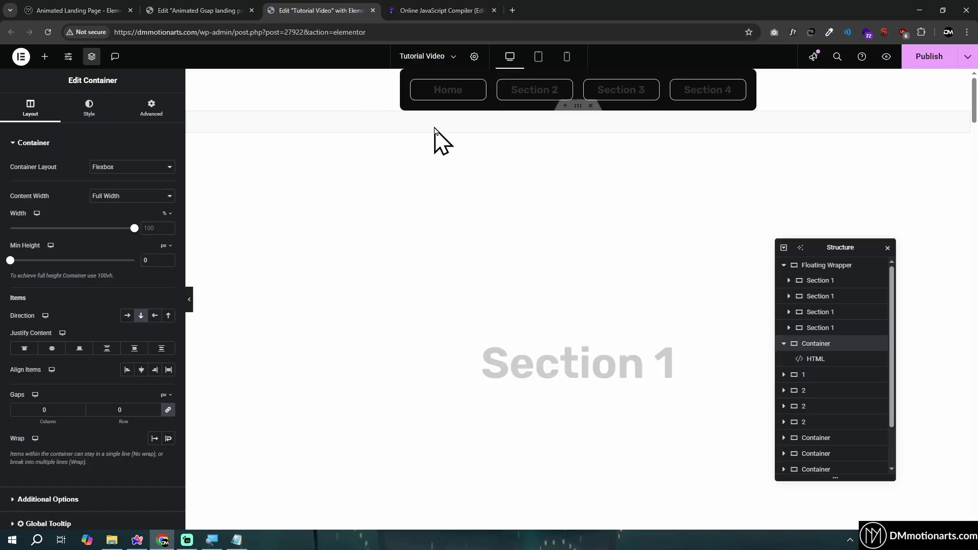
{"action": "left_click", "coordinate": [814, 359]}
{"action": "key", "text": "ctrl+v"}
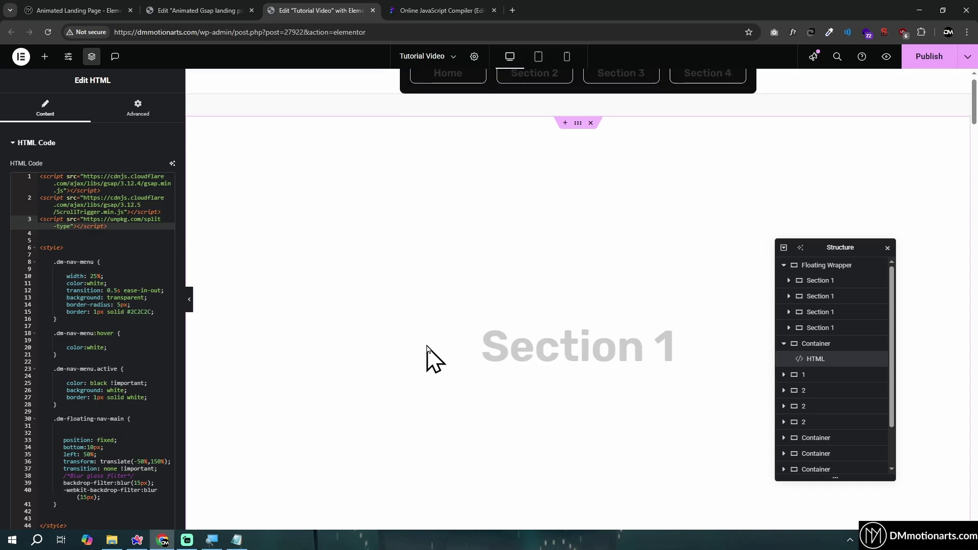
{"action": "scroll", "coordinate": [110, 284], "scroll_direction": "down", "scroll_amount": 1}
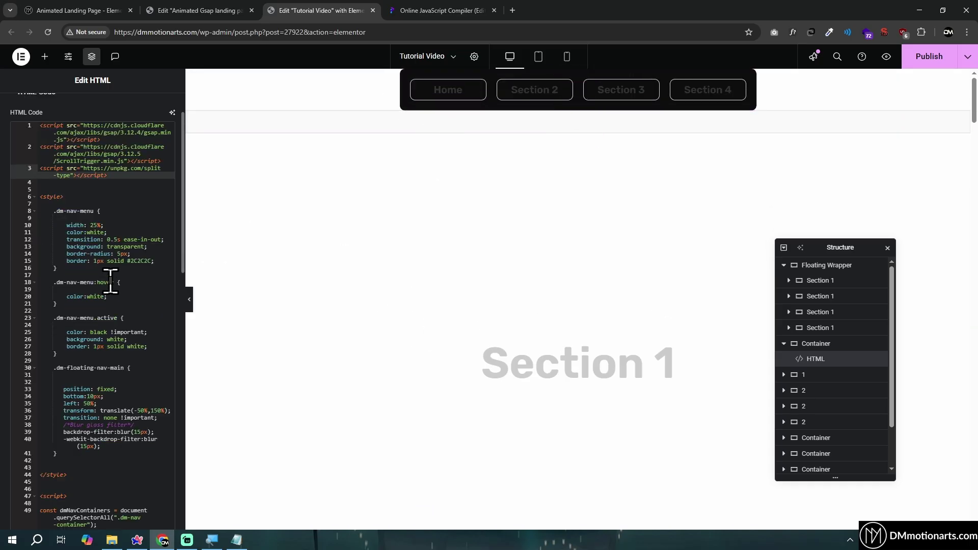
Step: Review the .dm-nav-menu and .dm-nav-menu:hover CSS rules in the compiler, and compare them with the demo page's floating bar
{"action": "key", "text": "ctrl+Tab"}
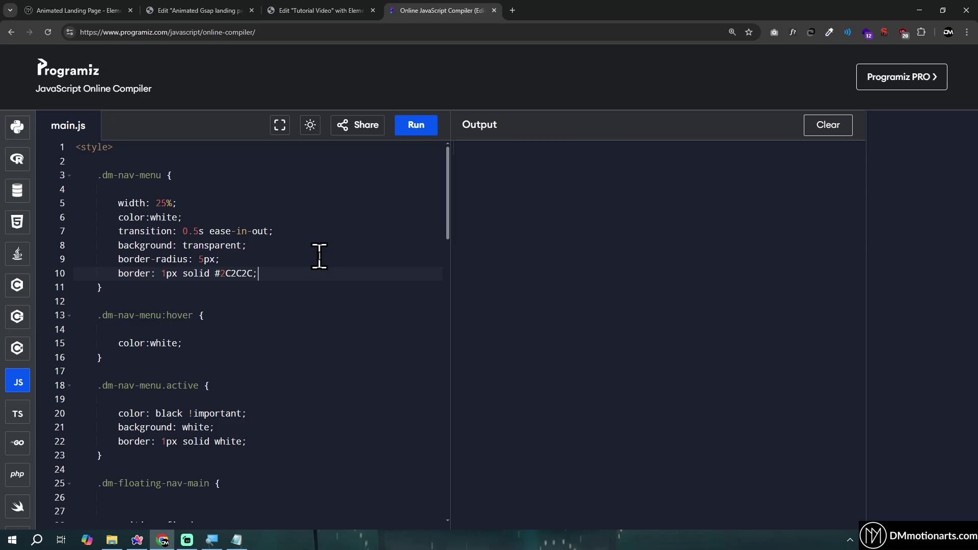
{"action": "left_click", "coordinate": [185, 10]}
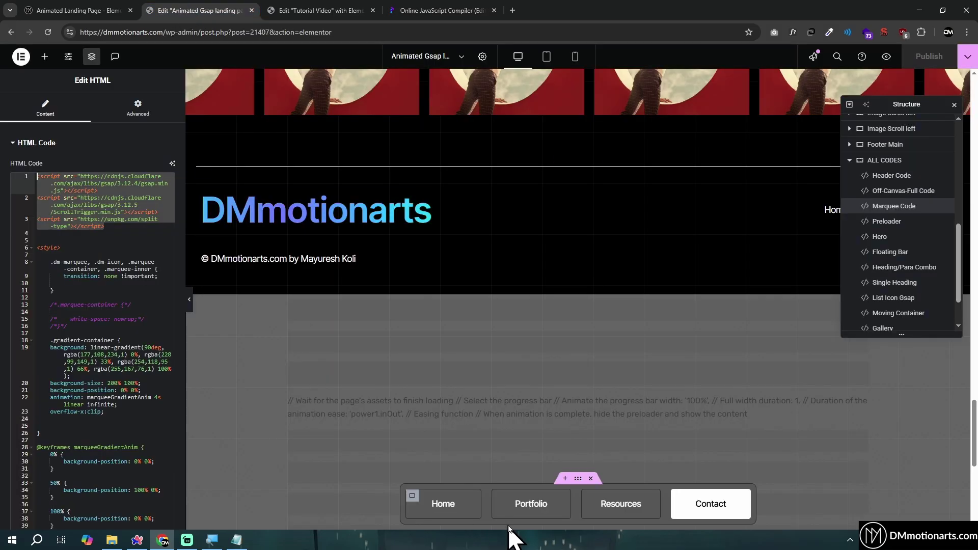
{"action": "key", "text": "ctrl+Tab"}
{"action": "key", "text": "ctrl+Tab"}
{"action": "left_click_drag", "start_coordinate": [76, 175], "coordinate": [236, 320]}
{"action": "left_click", "coordinate": [235, 320]}
{"action": "left_click_drag", "start_coordinate": [97, 316], "coordinate": [185, 358]}
{"action": "left_click", "coordinate": [181, 357]}
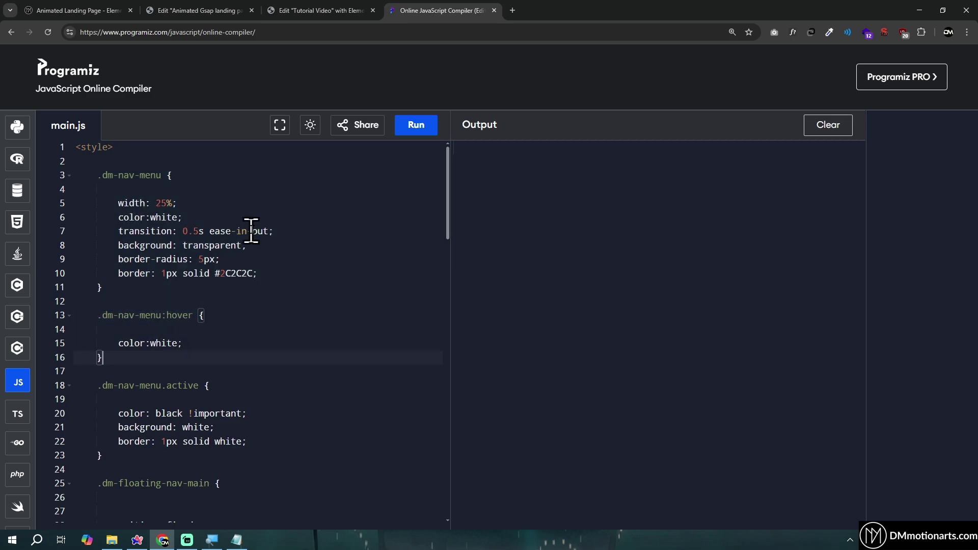
Step: Copy the class name dm-nav-menu from the compiler code and set it as the Home link container's CSS class
{"action": "double_click", "coordinate": [165, 175]}
{"action": "key", "text": "ctrl+c"}
{"action": "left_click", "coordinate": [159, 175]}
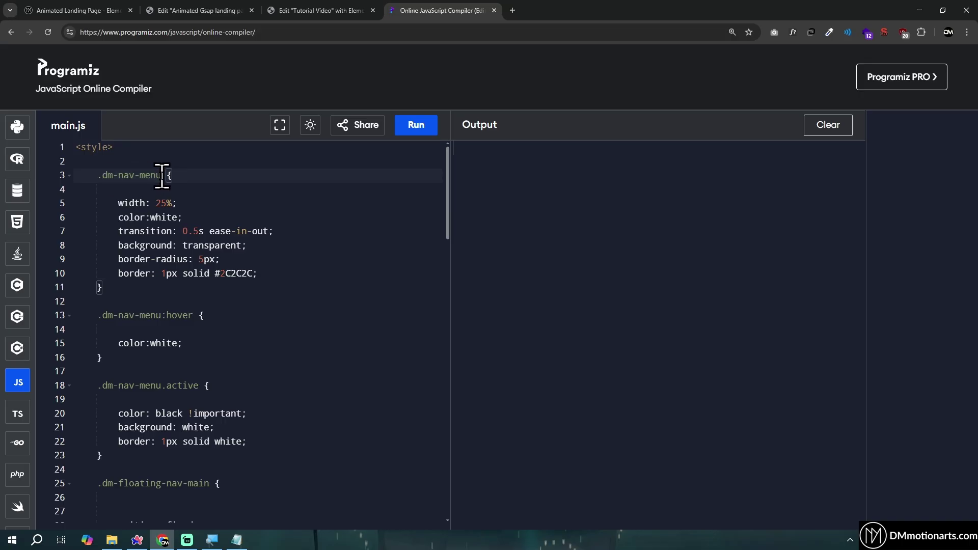
{"action": "left_click", "coordinate": [104, 174], "text": "shift"}
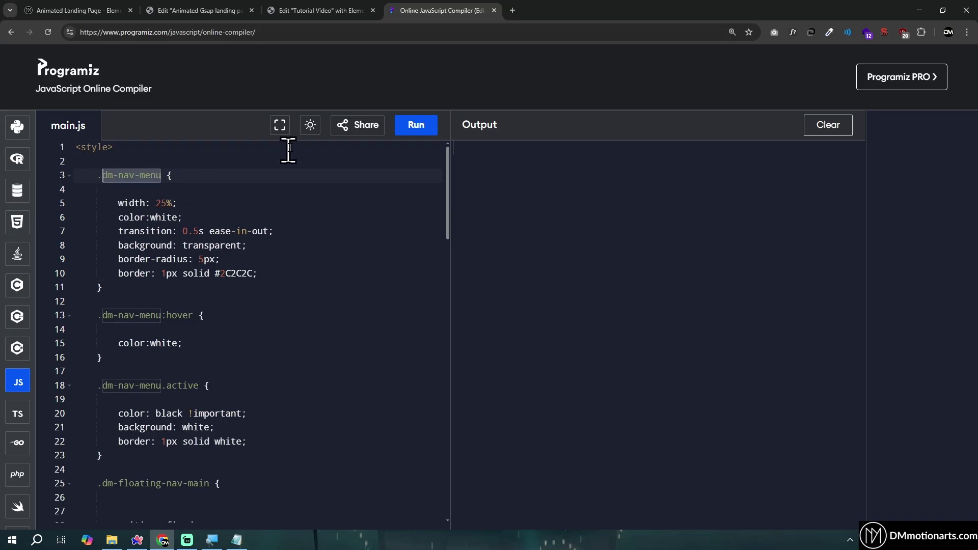
{"action": "left_click", "coordinate": [301, 10]}
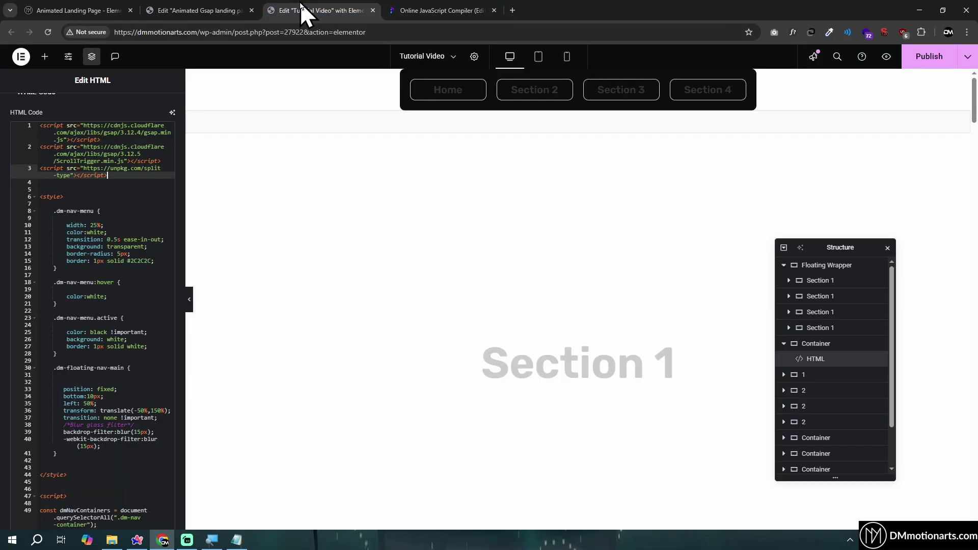
{"action": "left_click", "coordinate": [419, 93]}
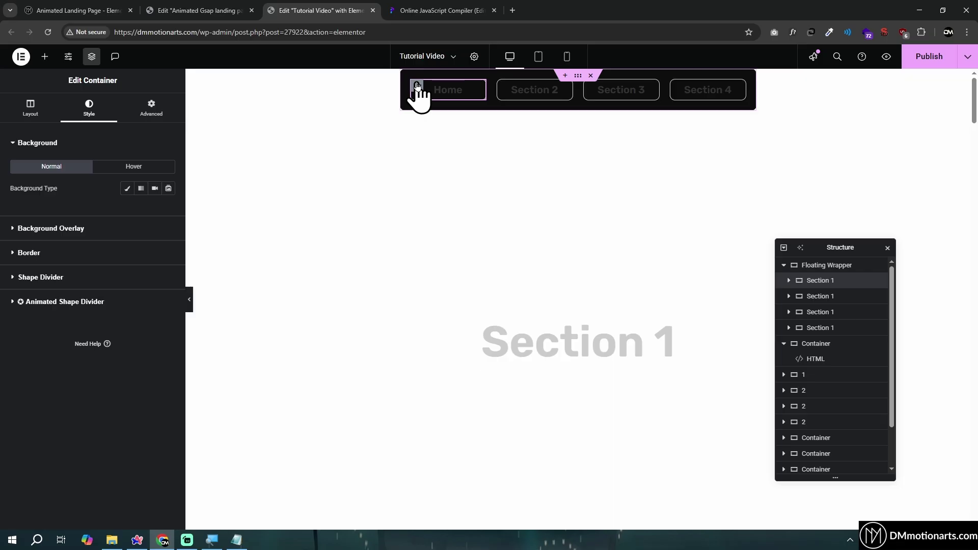
{"action": "left_click", "coordinate": [148, 108]}
{"action": "left_click", "coordinate": [115, 410]}
{"action": "key", "text": "ctrl+v"}
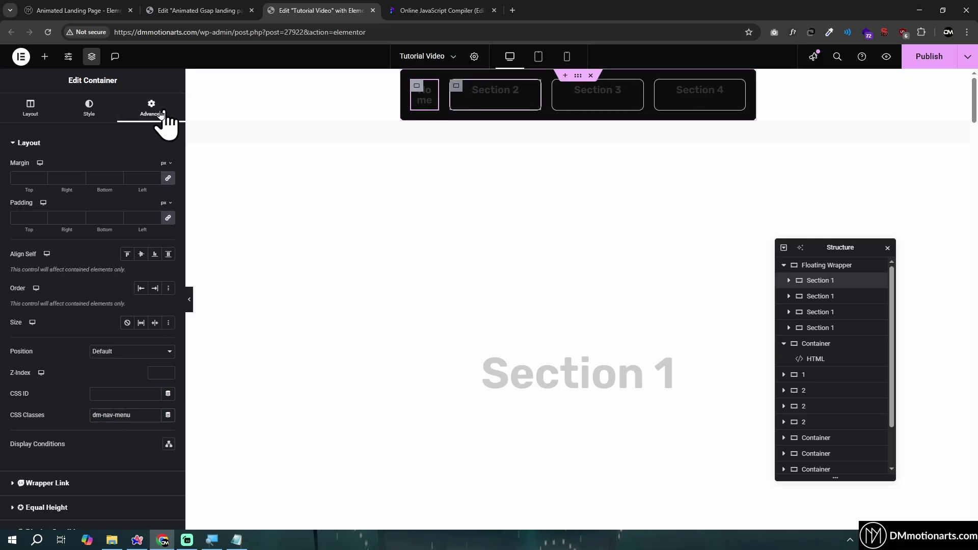
Step: Assign the CSS class dm-nav-menu to the Section 2, Section 3 and Section 4 link containers
{"action": "left_click", "coordinate": [509, 92]}
{"action": "left_click", "coordinate": [151, 108]}
{"action": "left_click", "coordinate": [128, 414]}
{"action": "key", "text": "ctrl+v"}
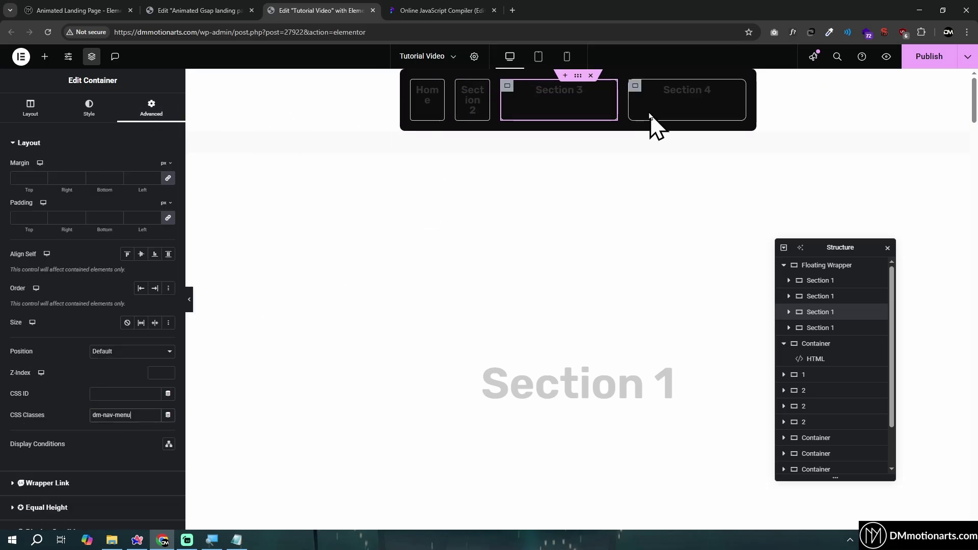
{"action": "left_click", "coordinate": [588, 99]}
{"action": "left_click", "coordinate": [151, 108]}
{"action": "left_click", "coordinate": [134, 415]}
{"action": "key", "text": "ctrl+v"}
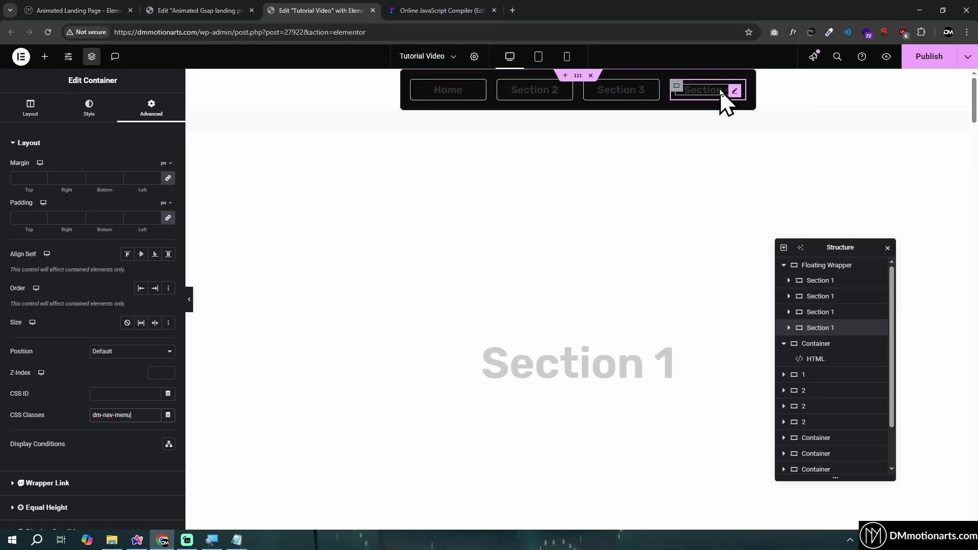
Step: Compare the width declaration of the .dm-nav-menu rule in the compiler with the Home link container's layout settings
{"action": "left_click", "coordinate": [465, 11]}
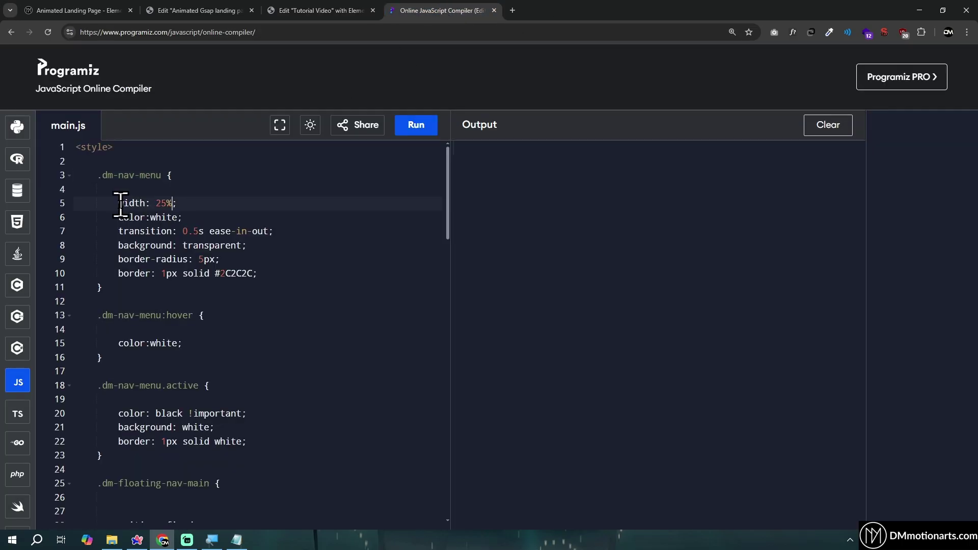
{"action": "left_click_drag", "start_coordinate": [118, 203], "coordinate": [200, 204]}
{"action": "left_click", "coordinate": [187, 203]}
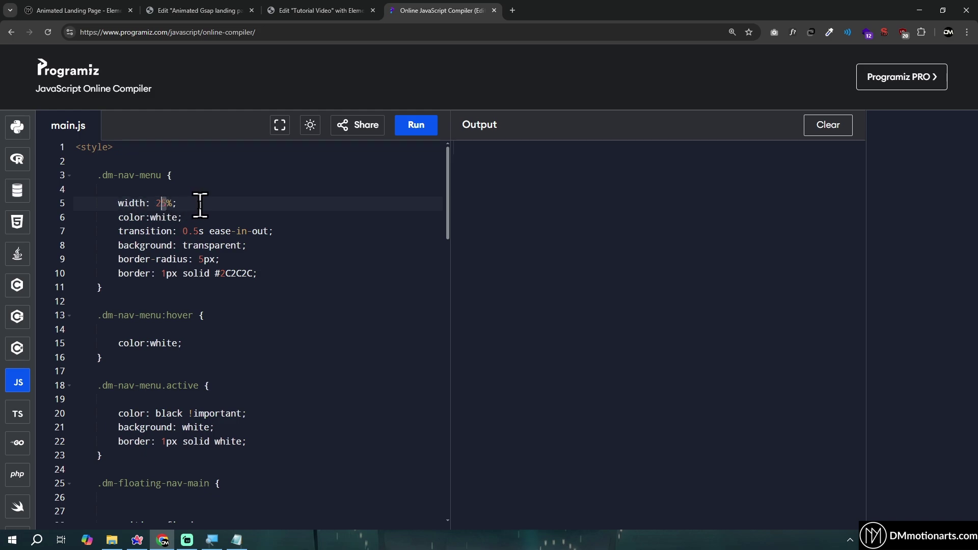
{"action": "left_click_drag", "start_coordinate": [115, 204], "coordinate": [192, 203]}
{"action": "left_click", "coordinate": [192, 203]}
{"action": "left_click", "coordinate": [316, 11]}
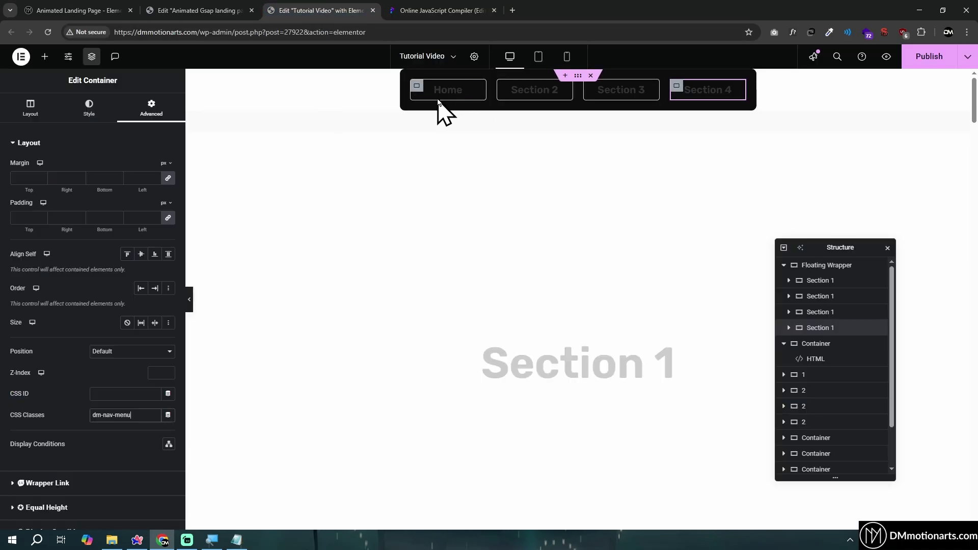
{"action": "left_click", "coordinate": [474, 10]}
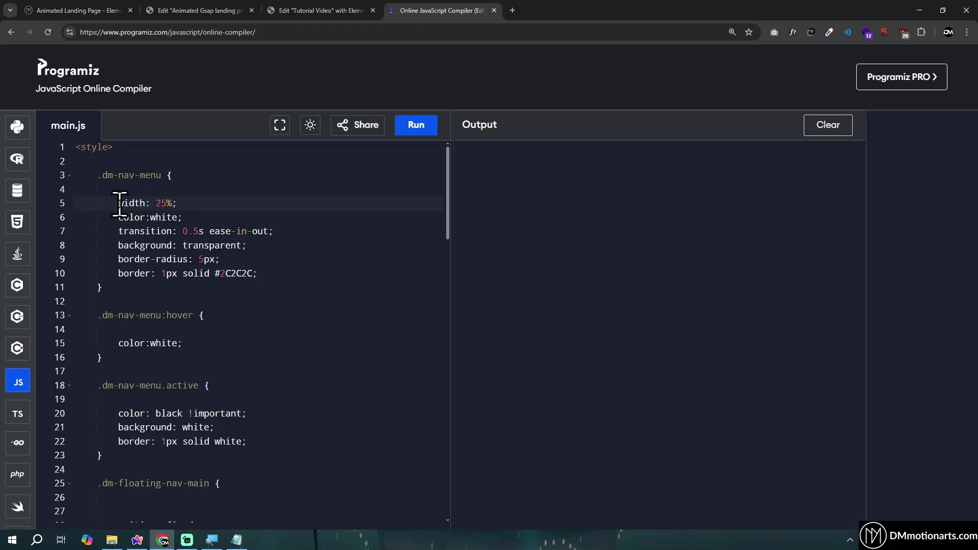
{"action": "left_click_drag", "start_coordinate": [116, 204], "coordinate": [207, 203]}
{"action": "left_click", "coordinate": [299, 11]}
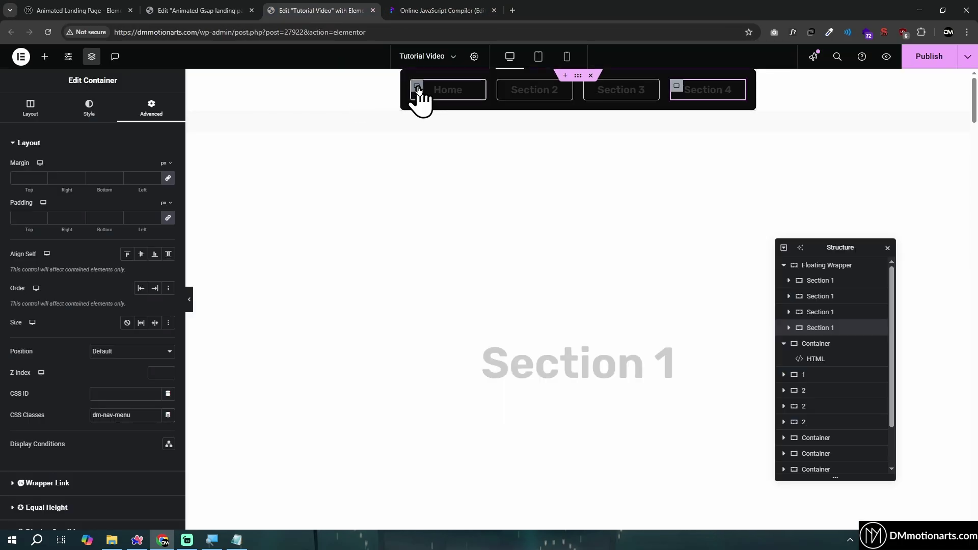
{"action": "left_click", "coordinate": [420, 98]}
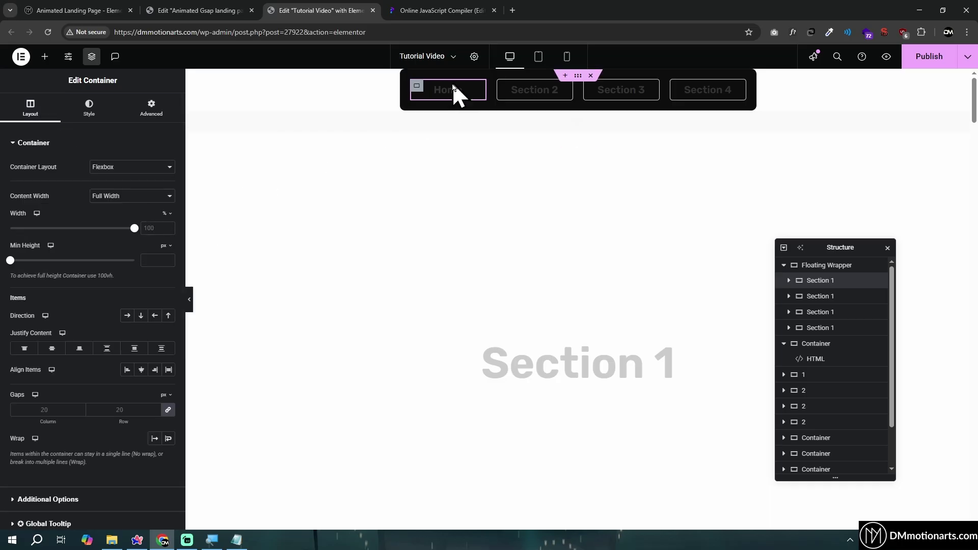
Step: Examine the width and text color declarations of the .dm-nav-menu rule in the compiler code
{"action": "left_click", "coordinate": [443, 4]}
{"action": "left_click_drag", "start_coordinate": [121, 202], "coordinate": [201, 206]}
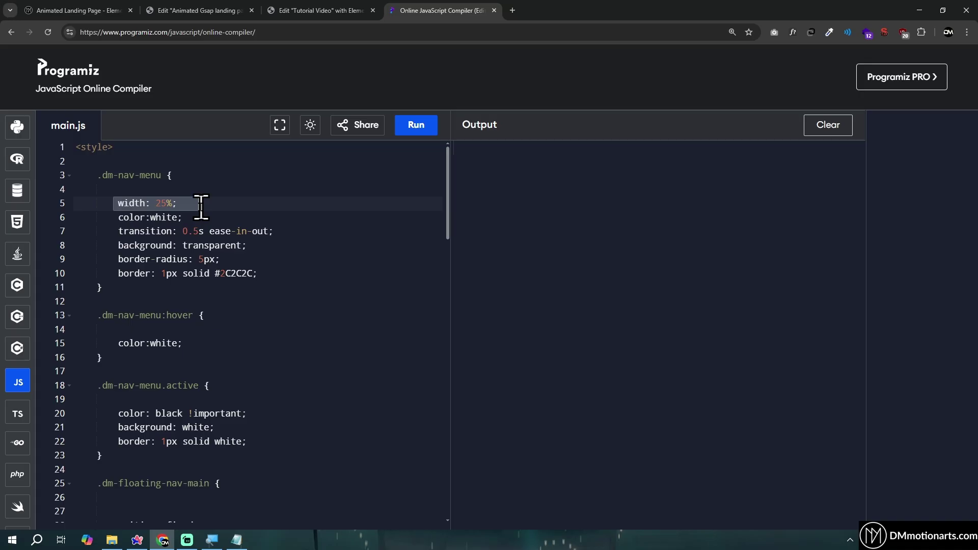
{"action": "left_click_drag", "start_coordinate": [110, 203], "coordinate": [213, 203]}
{"action": "left_click_drag", "start_coordinate": [120, 193], "coordinate": [192, 200]}
{"action": "left_click", "coordinate": [196, 201]}
{"action": "left_click", "coordinate": [115, 203]}
{"action": "left_click_drag", "start_coordinate": [134, 219], "coordinate": [187, 219]}
Step: Try different HTML tags on the Home heading in the Tutorial Video page and set it to p
{"action": "left_click", "coordinate": [338, 10]}
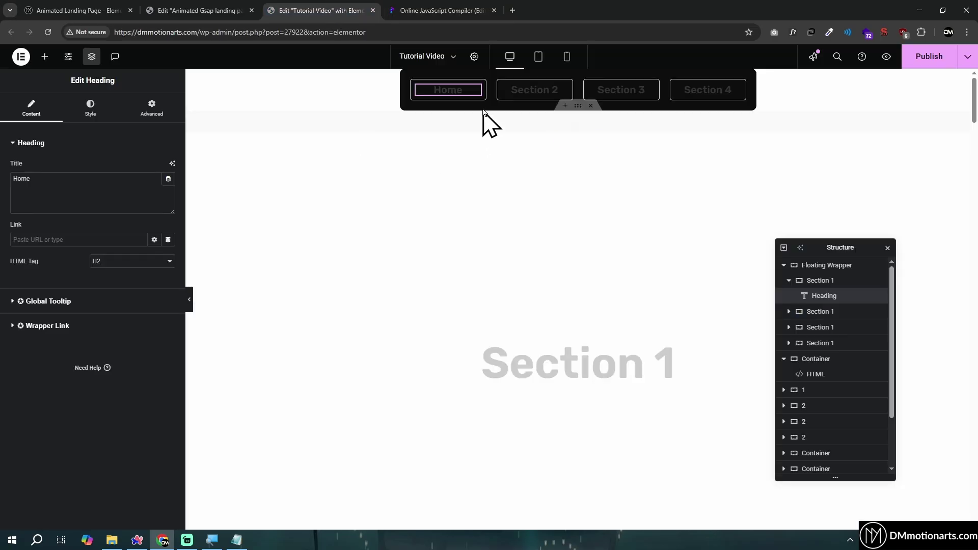
{"action": "left_click", "coordinate": [117, 262]}
{"action": "left_click", "coordinate": [118, 362]}
{"action": "left_click", "coordinate": [128, 262]}
{"action": "left_click", "coordinate": [114, 374]}
{"action": "left_click", "coordinate": [106, 263]}
{"action": "left_click", "coordinate": [105, 274]}
{"action": "left_click", "coordinate": [108, 262]}
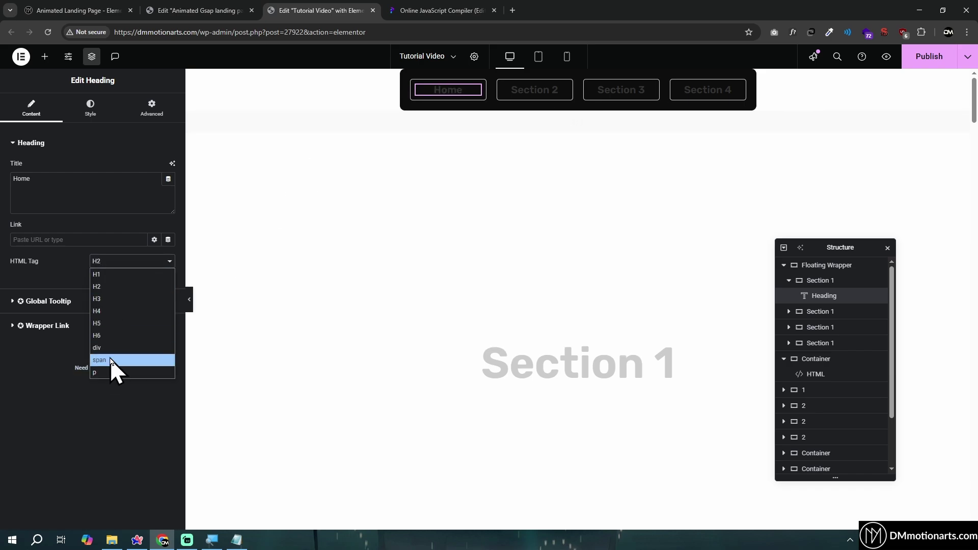
{"action": "left_click", "coordinate": [114, 375]}
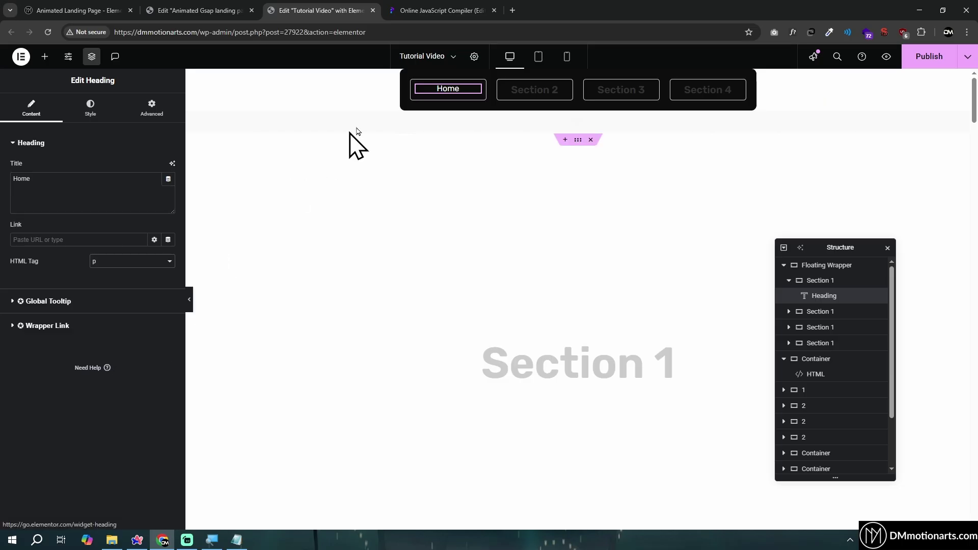
Step: Try to copy the Home heading's style onto the Section 2, Section 3 and Section 4 headings
{"action": "right_click", "coordinate": [449, 91]}
{"action": "left_click", "coordinate": [539, 159]}
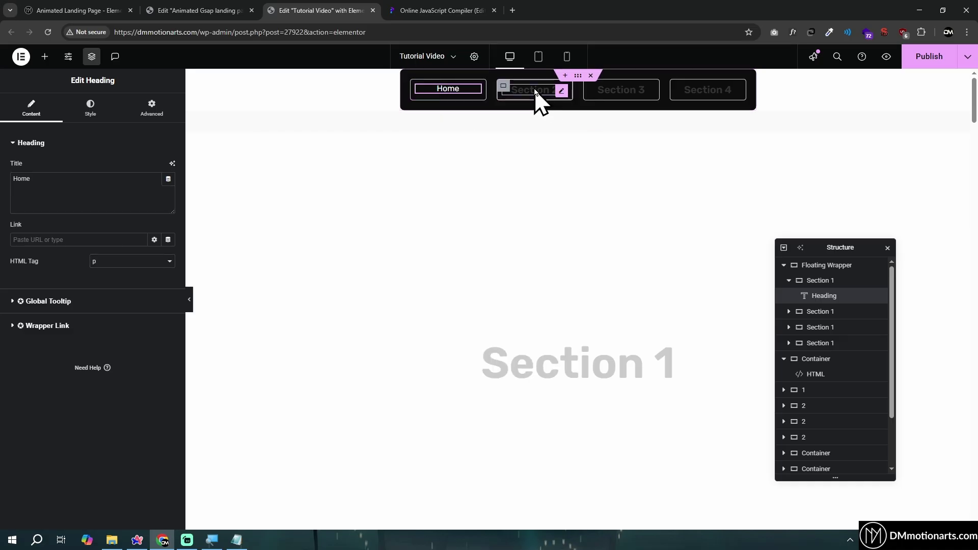
{"action": "right_click", "coordinate": [567, 188]}
{"action": "left_click", "coordinate": [567, 183]}
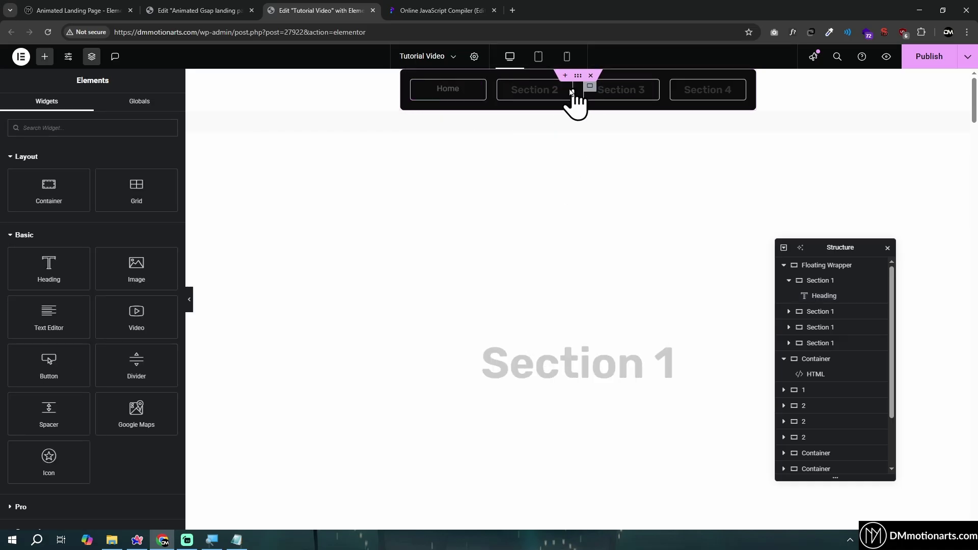
{"action": "right_click", "coordinate": [630, 92]}
{"action": "left_click", "coordinate": [646, 178]}
{"action": "right_click", "coordinate": [705, 97]}
{"action": "left_click", "coordinate": [726, 177]}
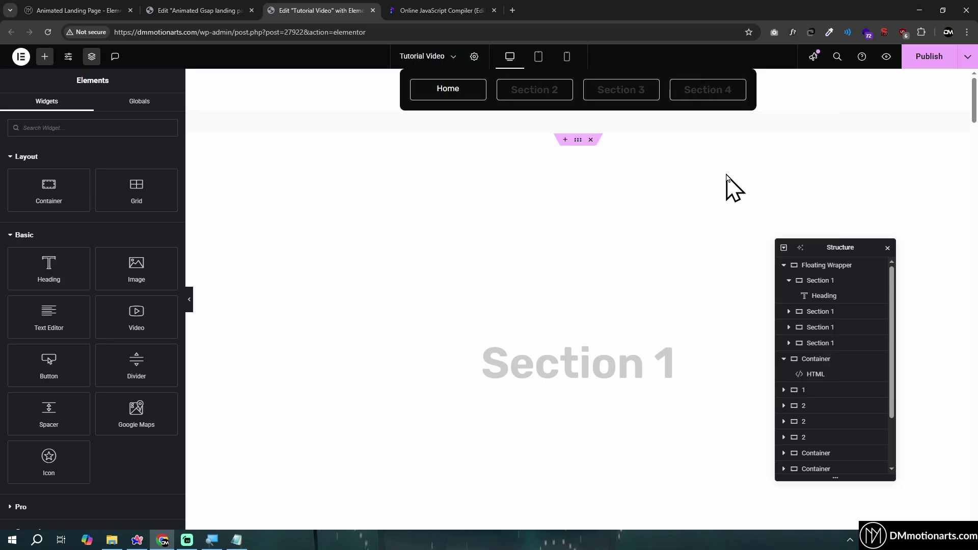
Step: Set the HTML tag of the Section 2, Section 3 and Section 4 headings to p
{"action": "left_click", "coordinate": [545, 97]}
{"action": "left_click", "coordinate": [105, 261]}
{"action": "left_click", "coordinate": [109, 371]}
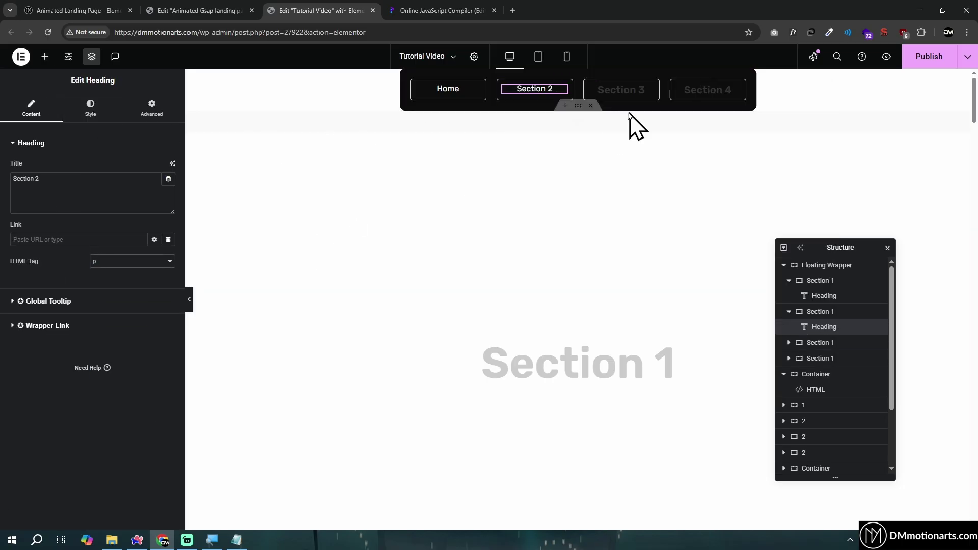
{"action": "left_click", "coordinate": [618, 101]}
{"action": "left_click", "coordinate": [123, 262]}
{"action": "left_click", "coordinate": [108, 372]}
{"action": "left_click", "coordinate": [704, 102]}
{"action": "left_click", "coordinate": [118, 261]}
{"action": "left_click", "coordinate": [103, 372]}
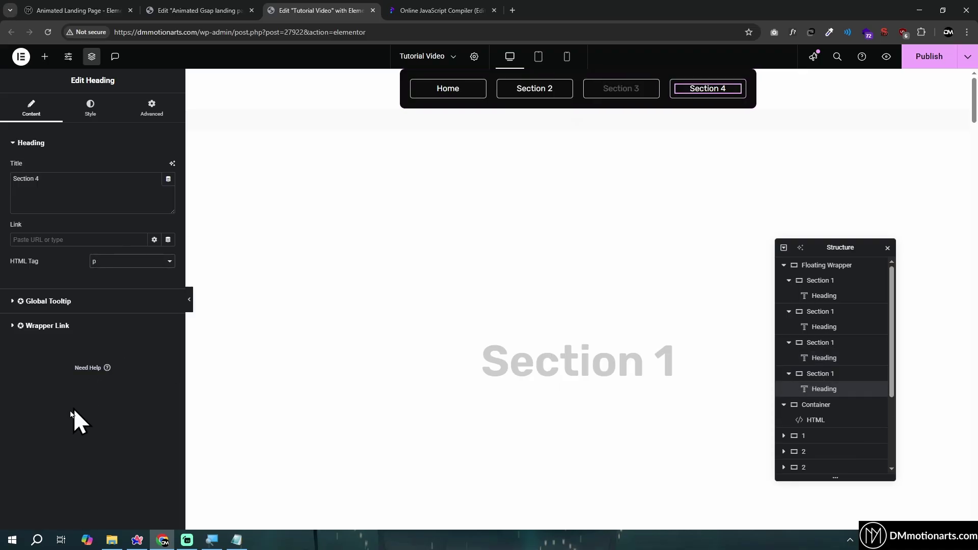
Step: Review the color, background and border declarations of the .dm-nav-menu rule in the compiler
{"action": "left_click", "coordinate": [423, 11]}
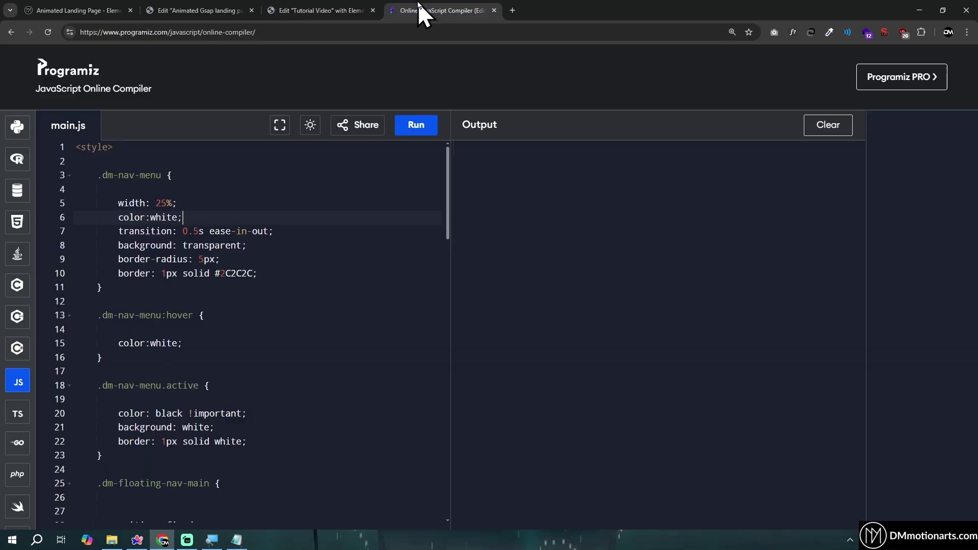
{"action": "double_click", "coordinate": [159, 218]}
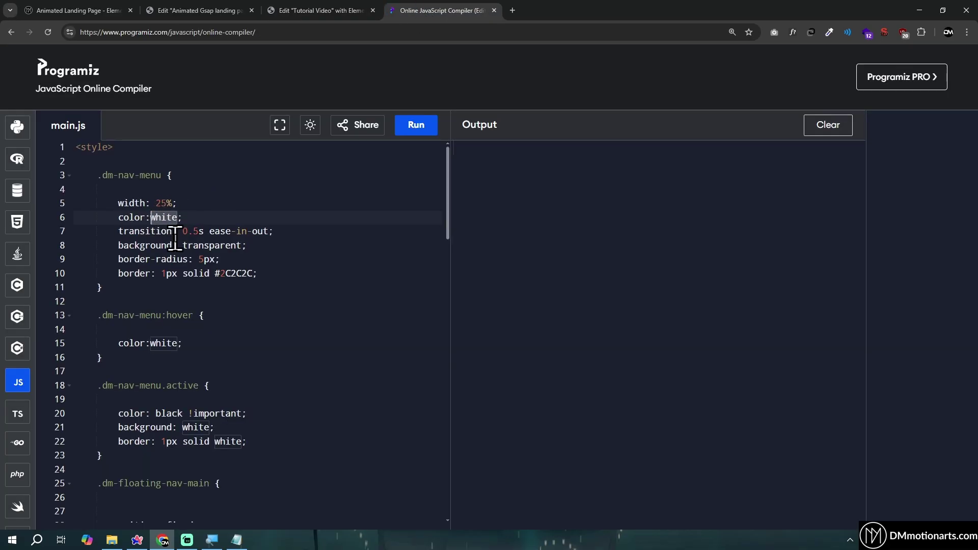
{"action": "left_click_drag", "start_coordinate": [115, 245], "coordinate": [266, 245]}
{"action": "left_click", "coordinate": [272, 246]}
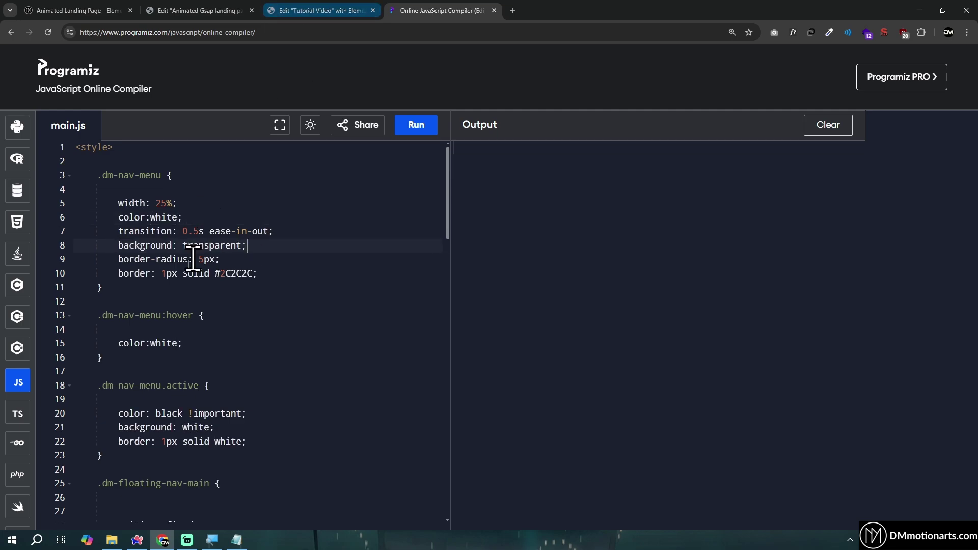
{"action": "left_click_drag", "start_coordinate": [116, 273], "coordinate": [261, 275]}
{"action": "left_click", "coordinate": [262, 275]}
{"action": "left_click_drag", "start_coordinate": [99, 174], "coordinate": [104, 287]}
Step: Set the border type of the Home link container in the Tutorial Video page to Default and view the page without the editing panel
{"action": "left_click", "coordinate": [326, 10]}
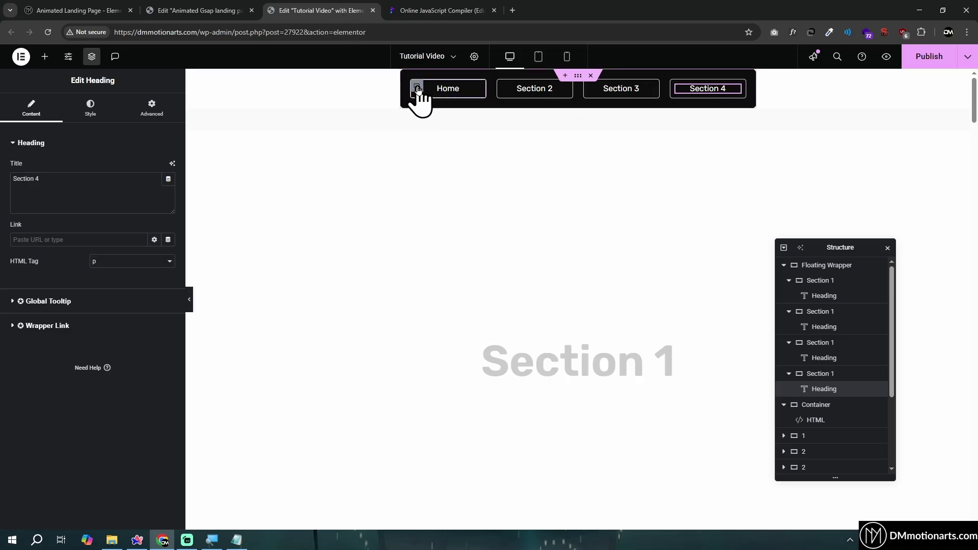
{"action": "left_click", "coordinate": [417, 88]}
{"action": "left_click", "coordinate": [51, 252]}
{"action": "left_click", "coordinate": [128, 237]}
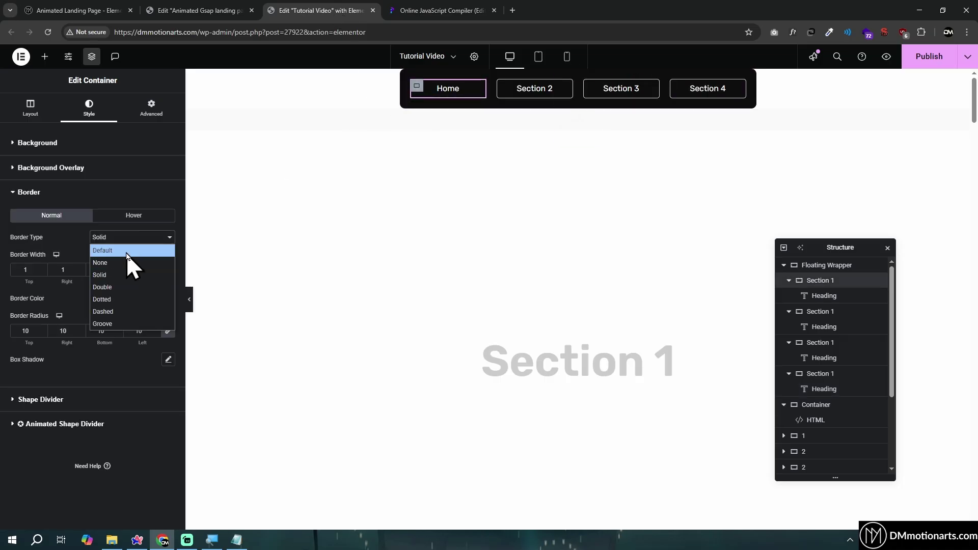
{"action": "left_click", "coordinate": [126, 251]}
{"action": "left_click", "coordinate": [190, 299]}
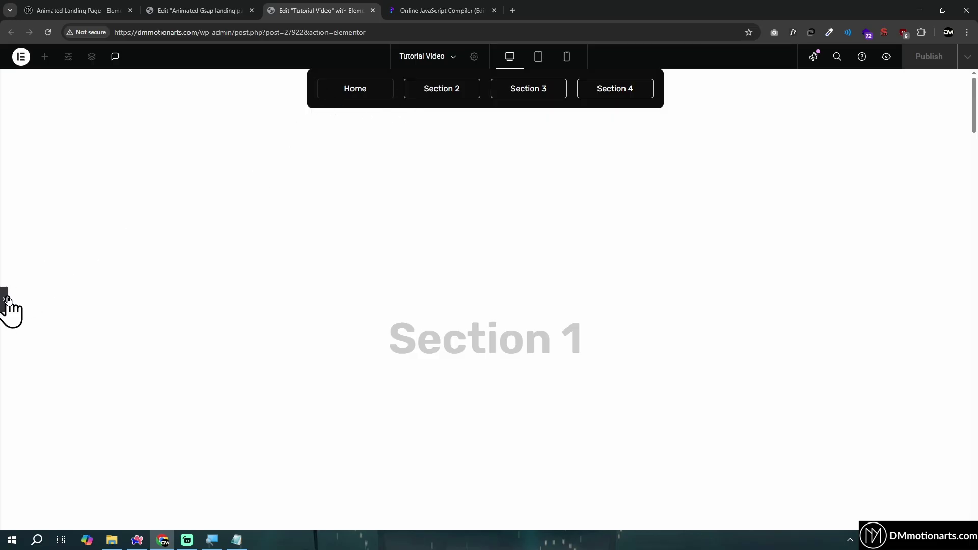
{"action": "left_click", "coordinate": [8, 299]}
Step: Check the .dm-nav-menu rule in the compiler and set the Section 2 link container's border type to Default
{"action": "left_click", "coordinate": [388, 4]}
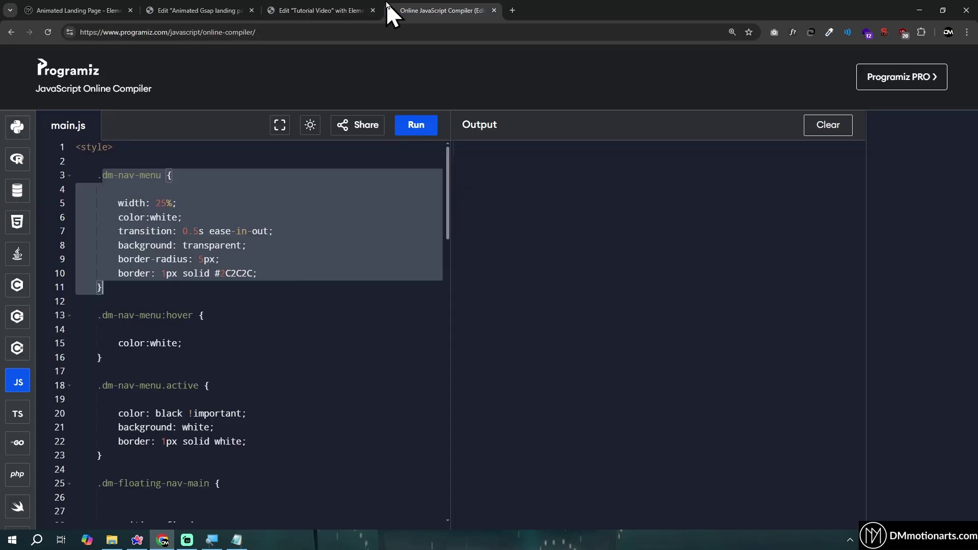
{"action": "left_click", "coordinate": [351, 4]}
{"action": "left_click", "coordinate": [502, 92]}
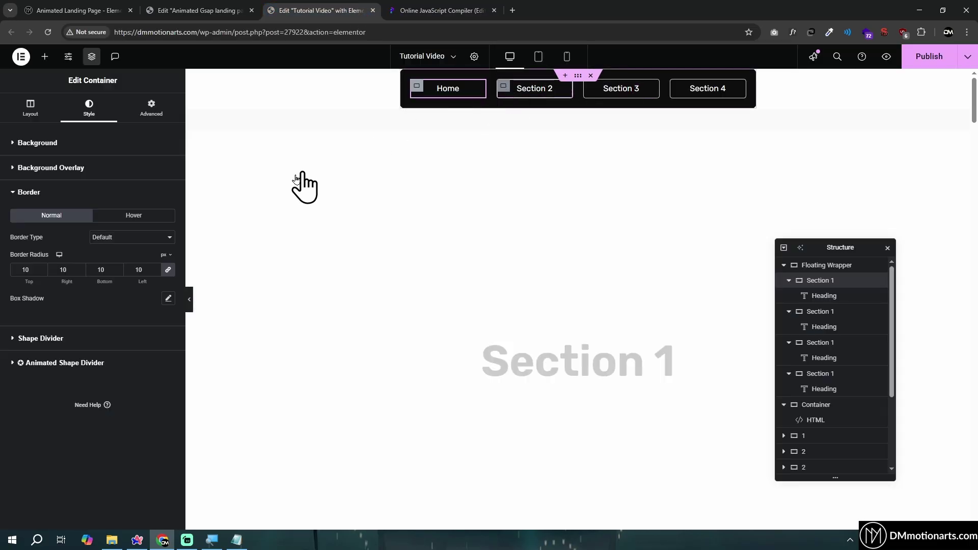
{"action": "left_click", "coordinate": [89, 109]}
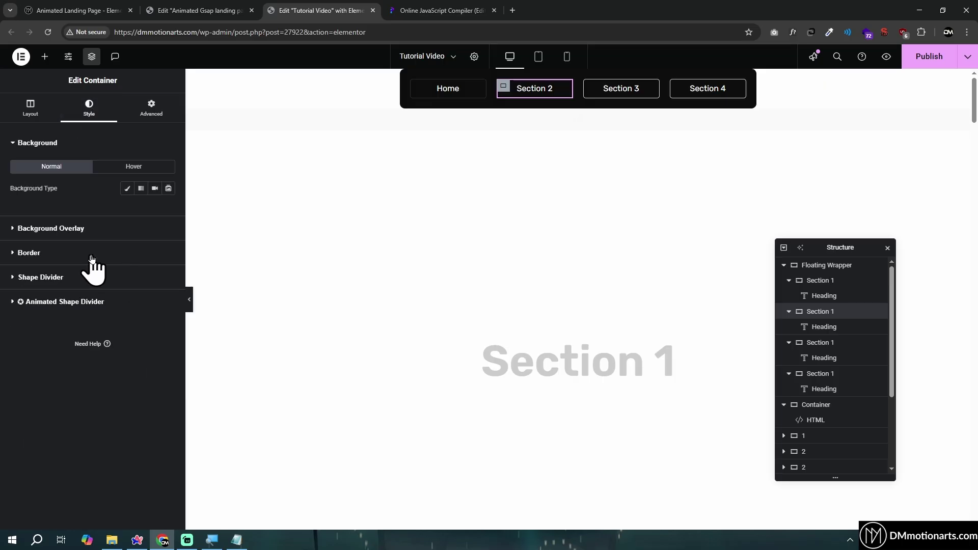
{"action": "left_click", "coordinate": [102, 255]}
{"action": "left_click", "coordinate": [130, 238]}
{"action": "left_click", "coordinate": [127, 249]}
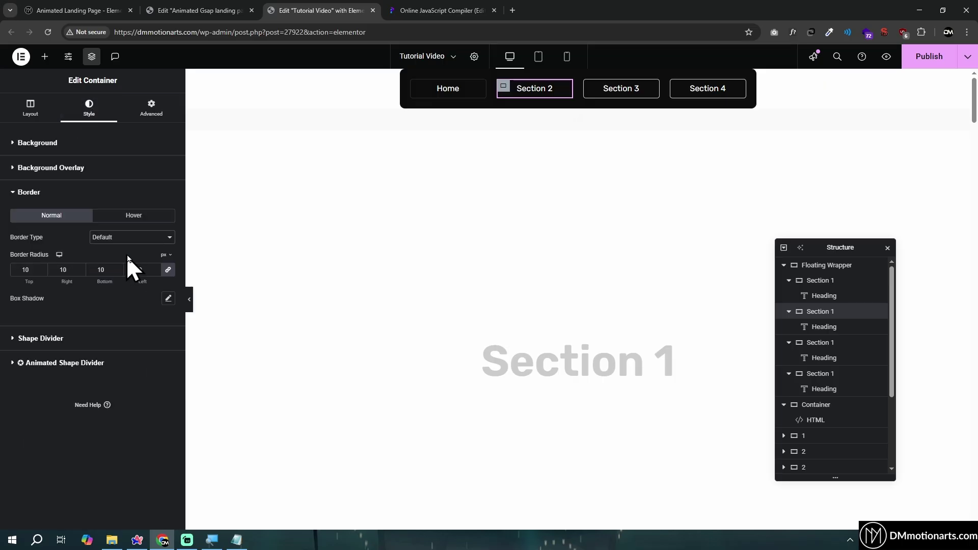
Step: Set the border type of the Section 3 and Section 4 link containers to Default
{"action": "left_click", "coordinate": [590, 89]}
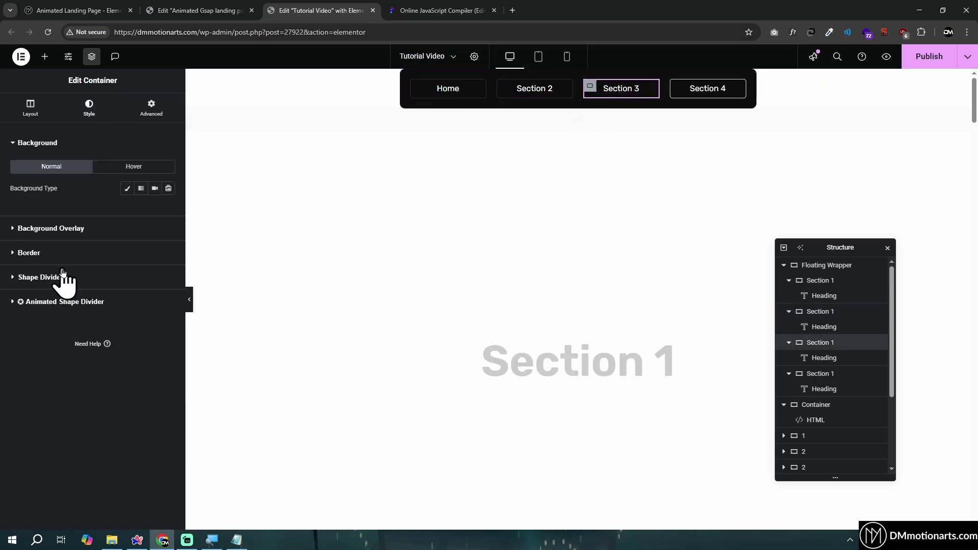
{"action": "left_click", "coordinate": [32, 254]}
{"action": "left_click", "coordinate": [127, 237]}
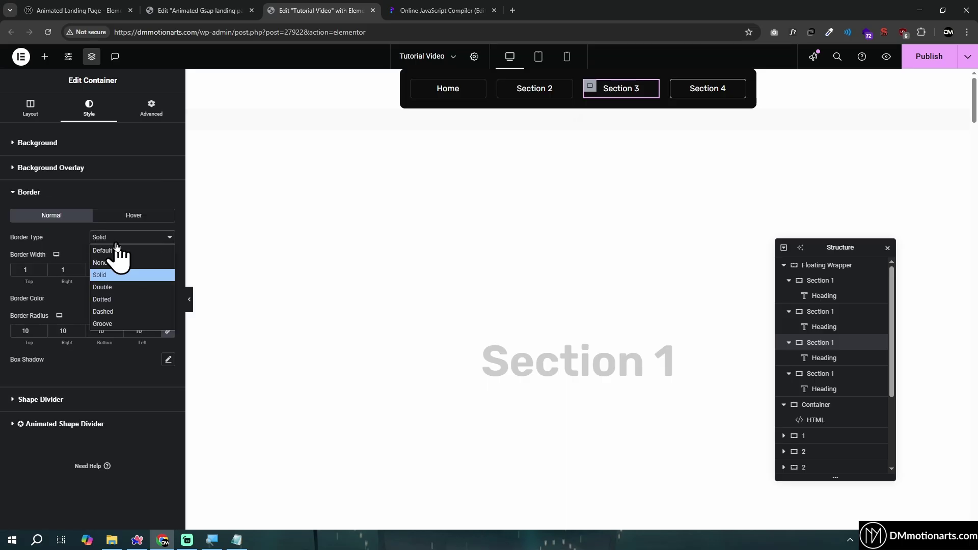
{"action": "left_click", "coordinate": [123, 250]}
{"action": "left_click", "coordinate": [675, 99]}
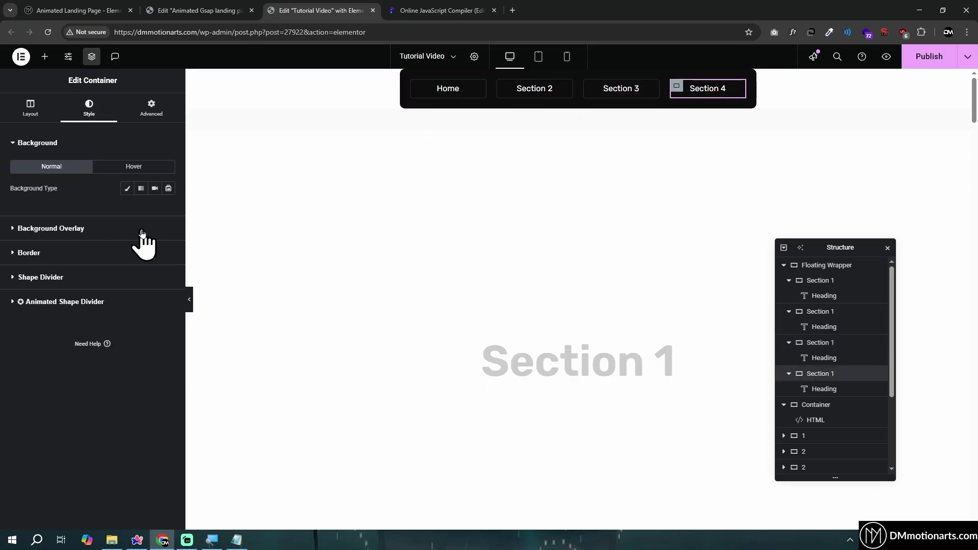
{"action": "left_click", "coordinate": [123, 235]}
{"action": "left_click", "coordinate": [32, 253]}
{"action": "left_click", "coordinate": [120, 239]}
{"action": "left_click", "coordinate": [109, 253]}
{"action": "left_click", "coordinate": [109, 254]}
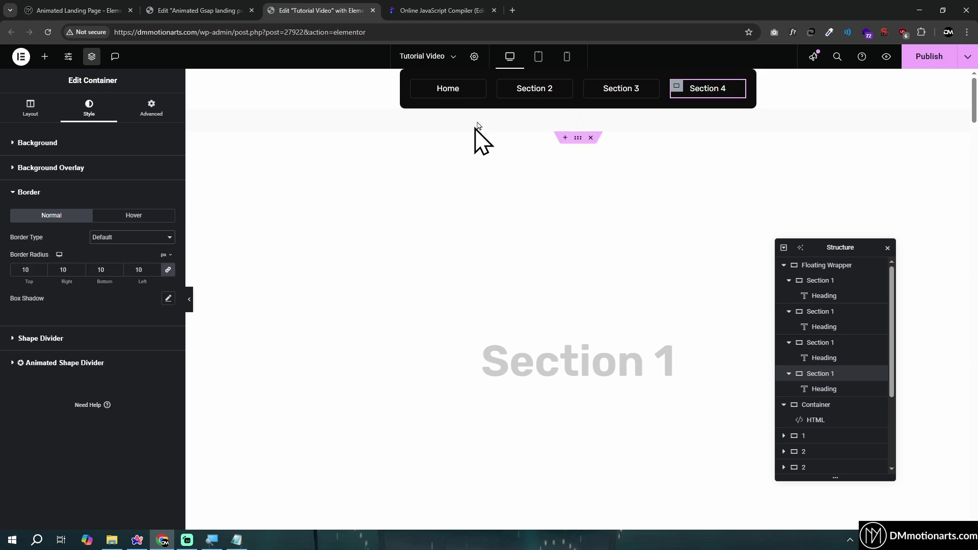
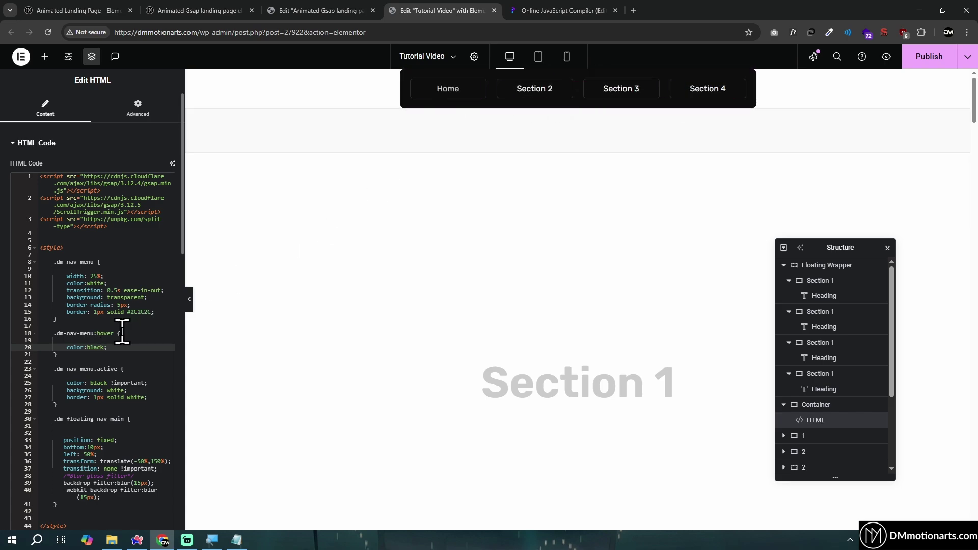
Step: Change the color in the .dm-nav-menu:hover rule of the HTML widget's code to white
{"action": "key", "text": "BackSpace"}
{"action": "key", "text": "BackSpace"}
{"action": "key", "text": "BackSpace"}
{"action": "type", "text": "white;"}
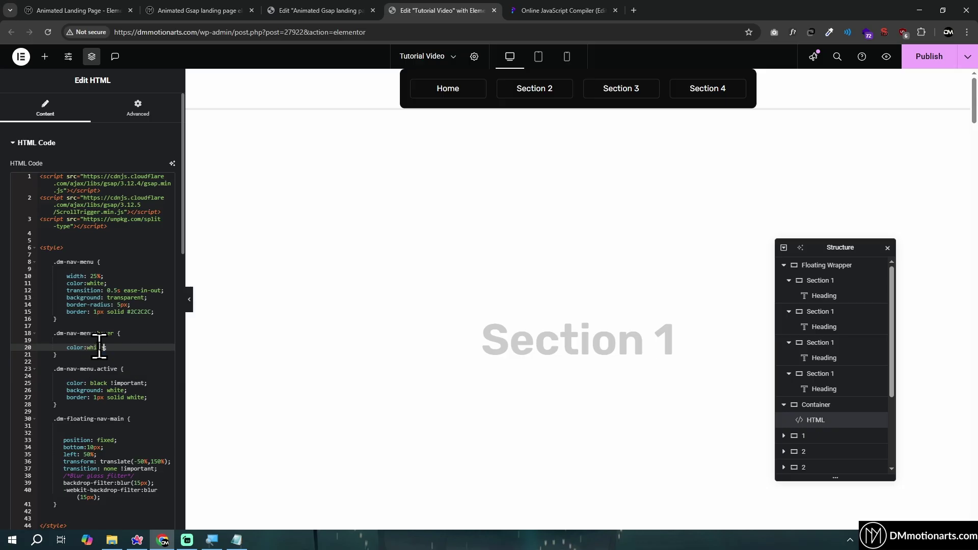
{"action": "key", "text": "Down"}
Step: Copy the class name dm-floating-nav-main from the compiler into the Floating Wrapper container's CSS classes and set its z-index to 9999
{"action": "left_click", "coordinate": [569, 10]}
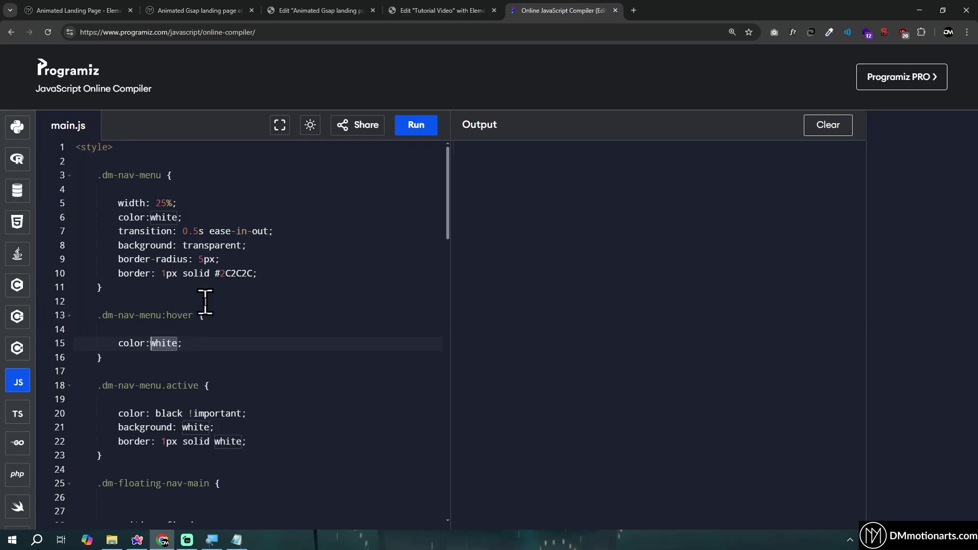
{"action": "scroll", "coordinate": [122, 319], "scroll_direction": "down", "scroll_amount": 2}
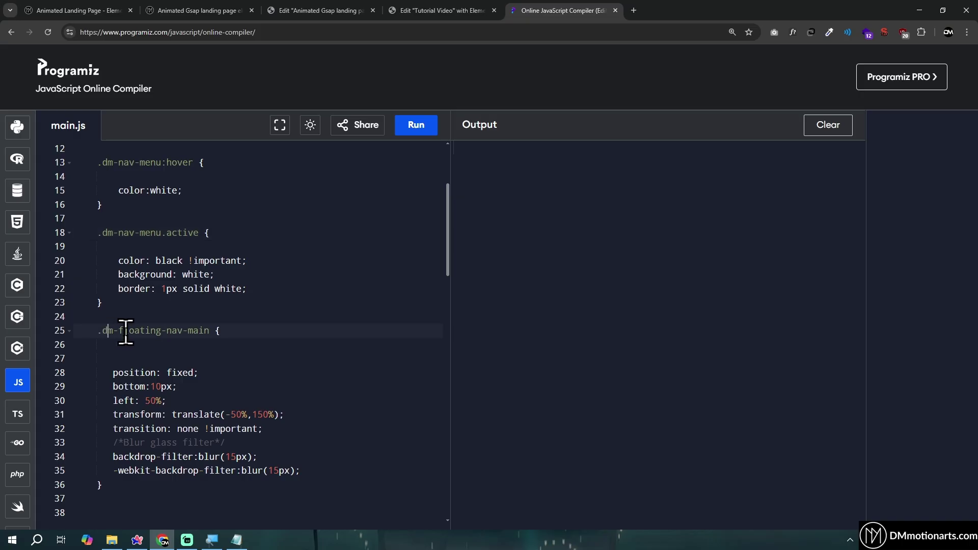
{"action": "left_click", "coordinate": [210, 331], "text": "shift"}
{"action": "key", "text": "ctrl+c"}
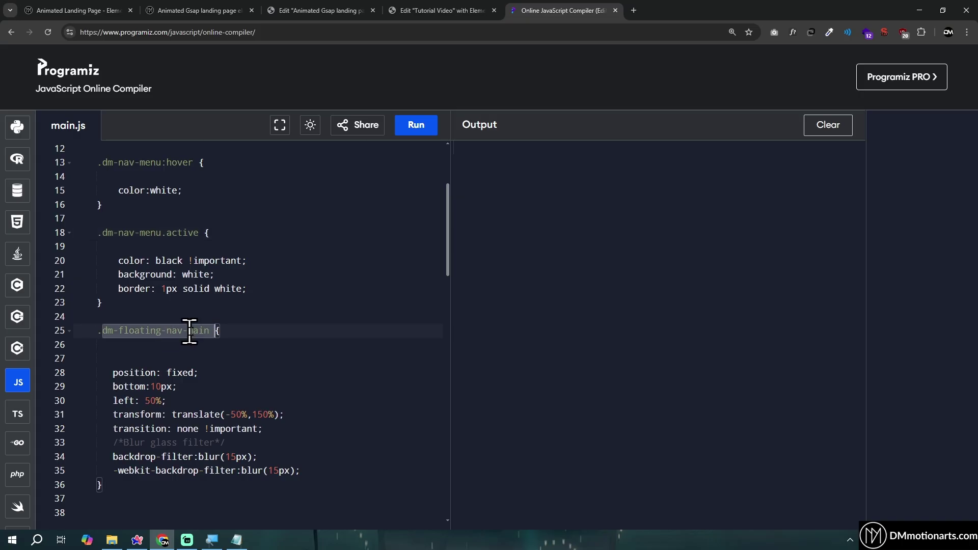
{"action": "left_click", "coordinate": [426, 4]}
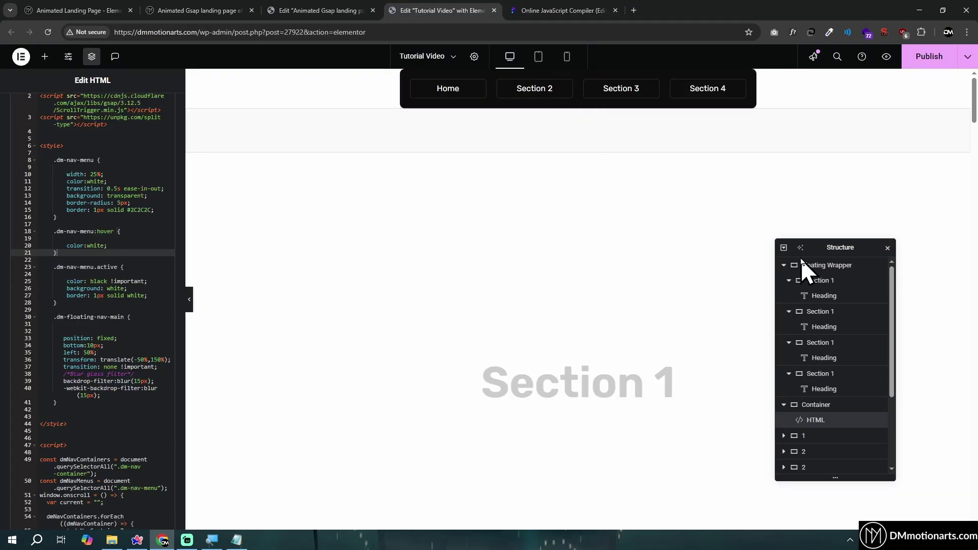
{"action": "left_click", "coordinate": [812, 270]}
{"action": "left_click", "coordinate": [152, 108]}
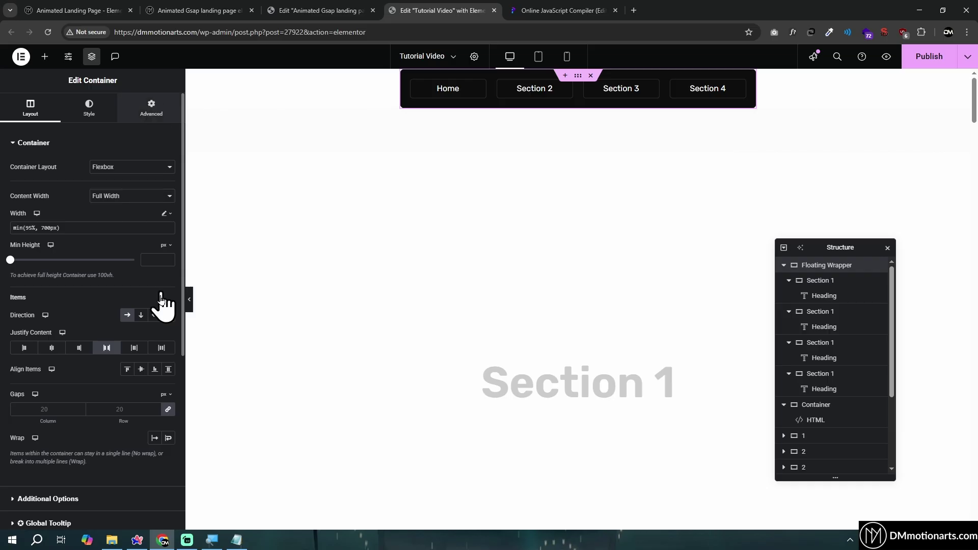
{"action": "left_click", "coordinate": [127, 414]}
{"action": "key", "text": "ctrl+v"}
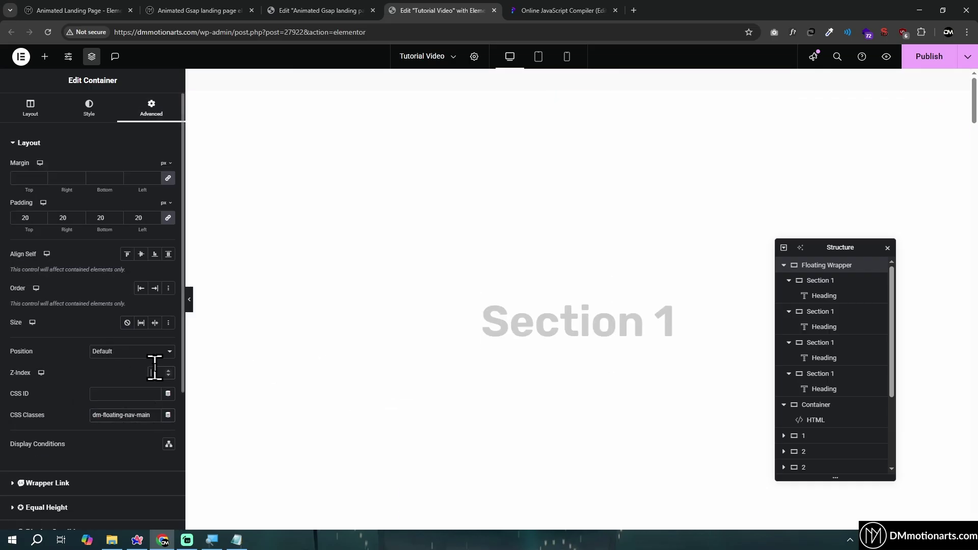
{"action": "type", "text": "9999"}
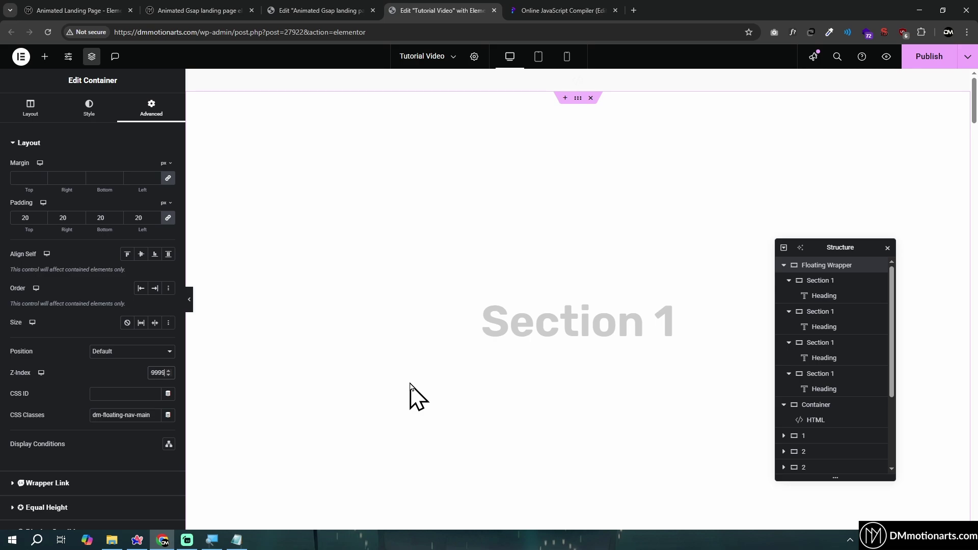
Step: Check how the floating navigation bar behaves while moving down and back up through the page sections
{"action": "scroll", "coordinate": [263, 400], "scroll_direction": "down", "scroll_amount": 5}
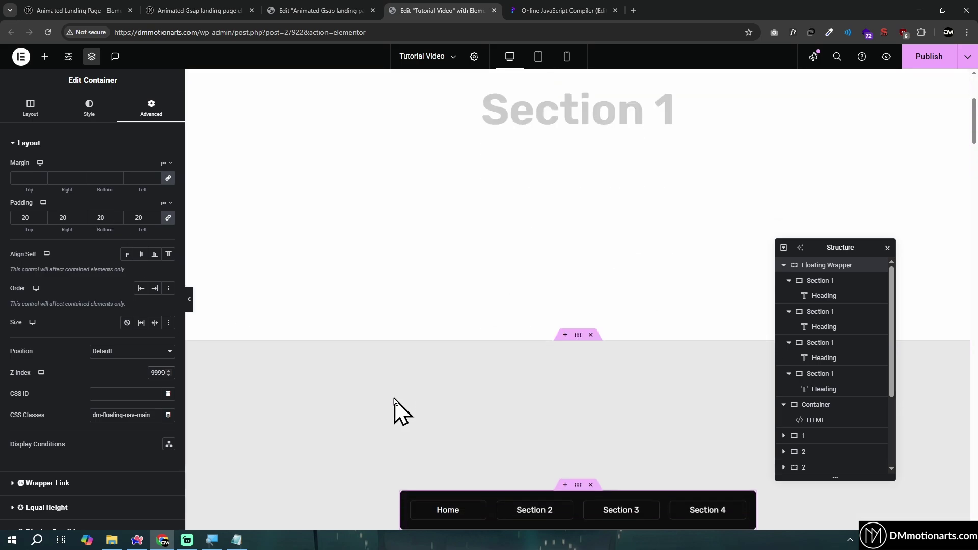
{"action": "scroll", "coordinate": [366, 400], "scroll_direction": "down", "scroll_amount": 5}
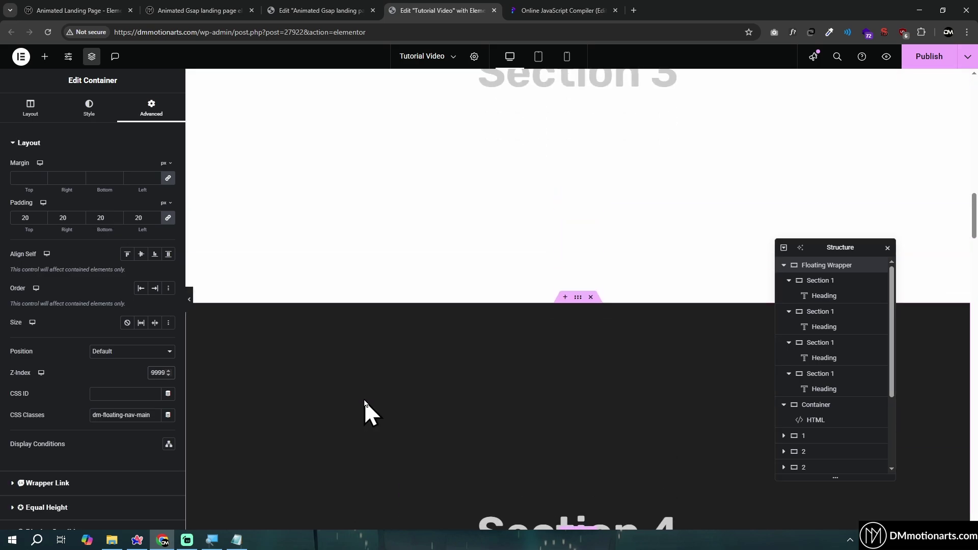
{"action": "scroll", "coordinate": [365, 401], "scroll_direction": "up", "scroll_amount": 3}
{"action": "scroll", "coordinate": [404, 422], "scroll_direction": "down", "scroll_amount": 3}
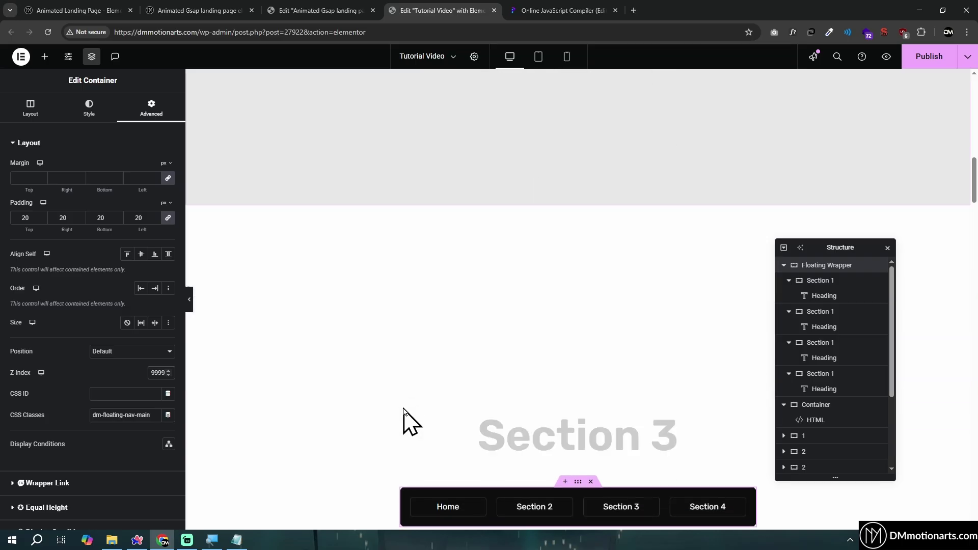
{"action": "scroll", "coordinate": [420, 444], "scroll_direction": "up", "scroll_amount": 3}
{"action": "scroll", "coordinate": [420, 444], "scroll_direction": "down", "scroll_amount": 3}
{"action": "scroll", "coordinate": [420, 444], "scroll_direction": "up", "scroll_amount": 6}
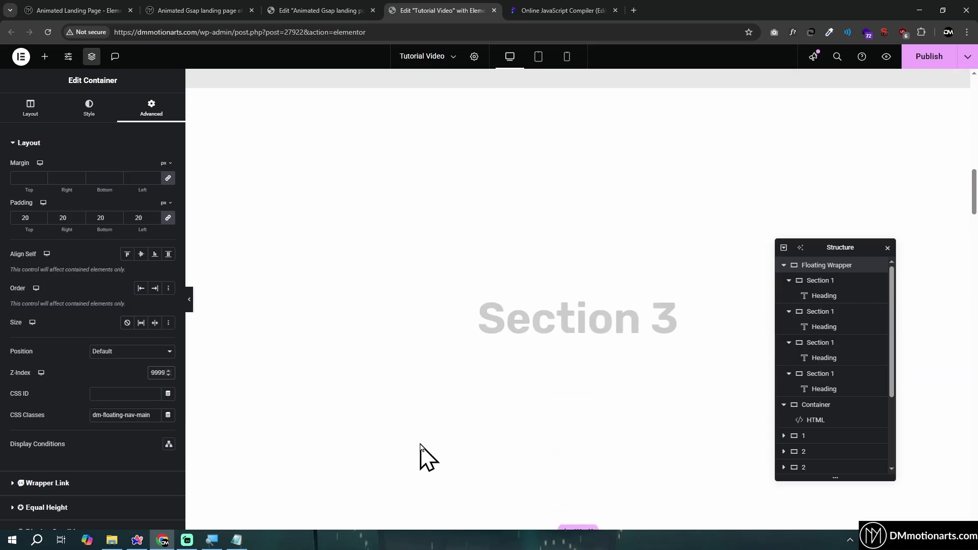
{"action": "scroll", "coordinate": [420, 448], "scroll_direction": "up", "scroll_amount": 5}
Step: Compare the position: fixed, bottom and left declarations of .dm-floating-nav-main in the compiler with the navigation bar on the Tutorial Video page
{"action": "key", "text": "ctrl+Tab"}
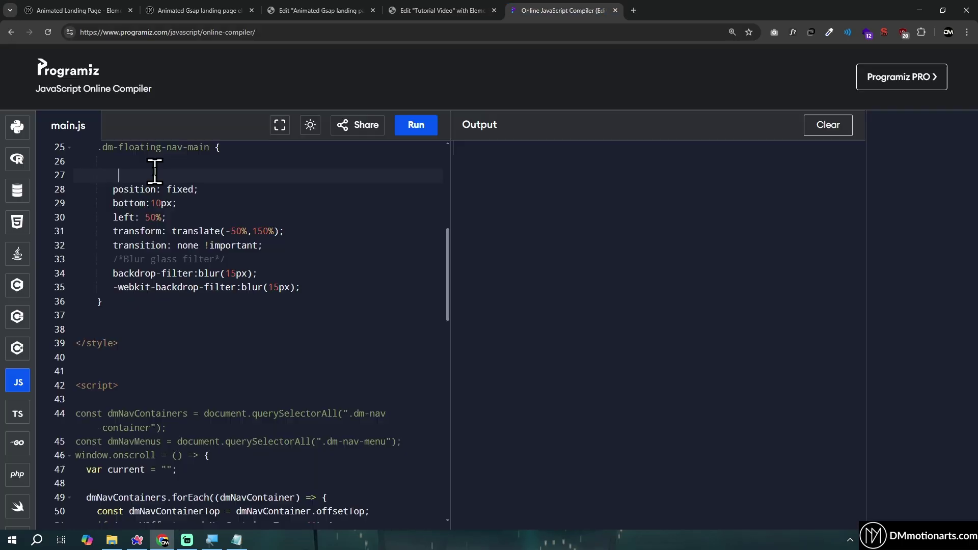
{"action": "left_click_drag", "start_coordinate": [113, 191], "coordinate": [211, 192]}
{"action": "left_click", "coordinate": [462, 5]}
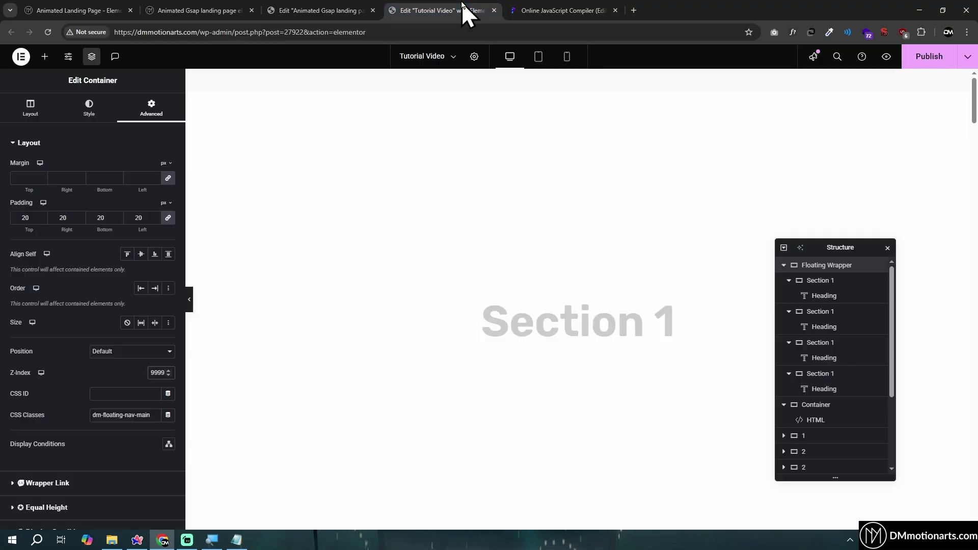
{"action": "left_click", "coordinate": [127, 351]}
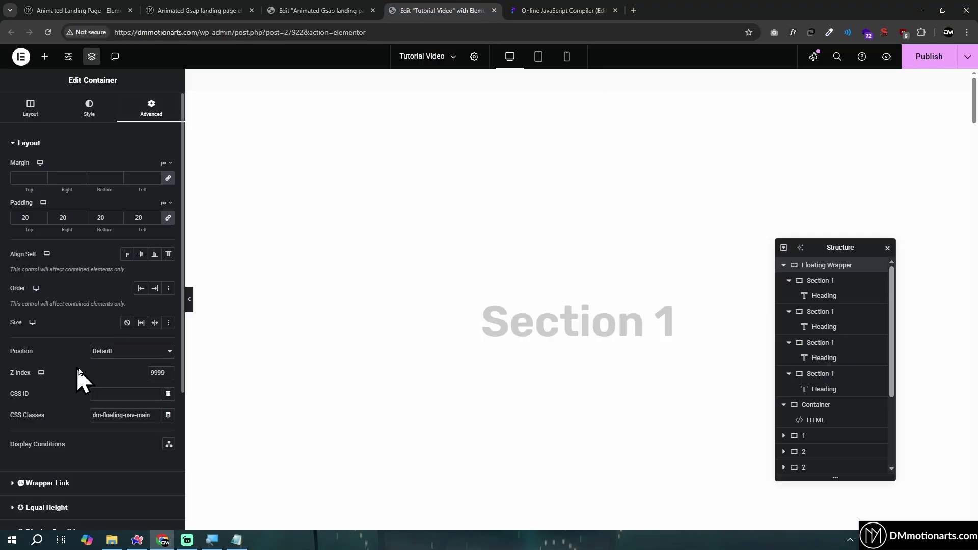
{"action": "left_click", "coordinate": [570, 10]}
{"action": "left_click_drag", "start_coordinate": [114, 203], "coordinate": [200, 205]}
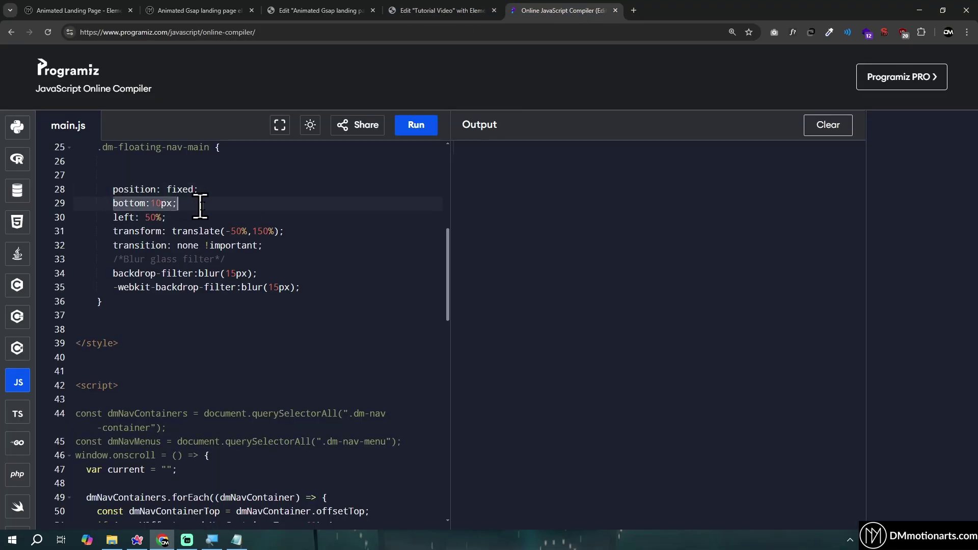
{"action": "left_click", "coordinate": [445, 11]}
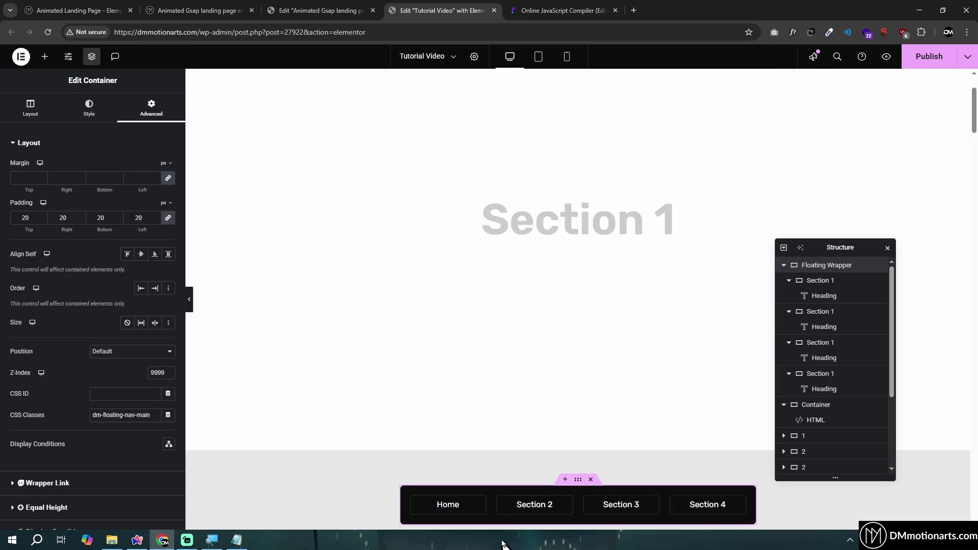
{"action": "left_click", "coordinate": [571, 10]}
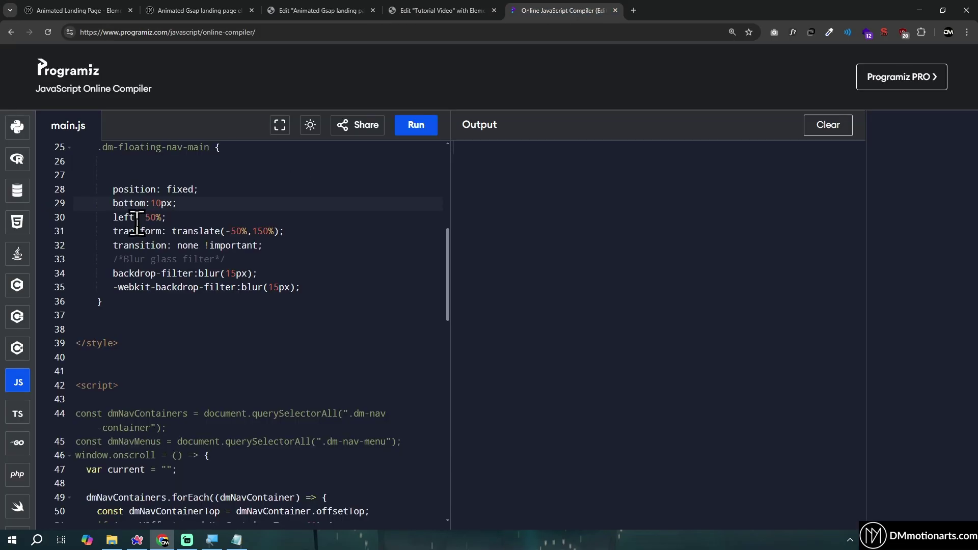
{"action": "left_click", "coordinate": [442, 4]}
{"action": "left_click", "coordinate": [533, 4]}
Step: Examine the blur glass filter lines of .dm-floating-nav-main and compare the navigation bar's background on the demo page and the Tutorial Video page
{"action": "left_click", "coordinate": [270, 279]}
{"action": "left_click_drag", "start_coordinate": [112, 275], "coordinate": [349, 286]}
{"action": "left_click", "coordinate": [229, 11]}
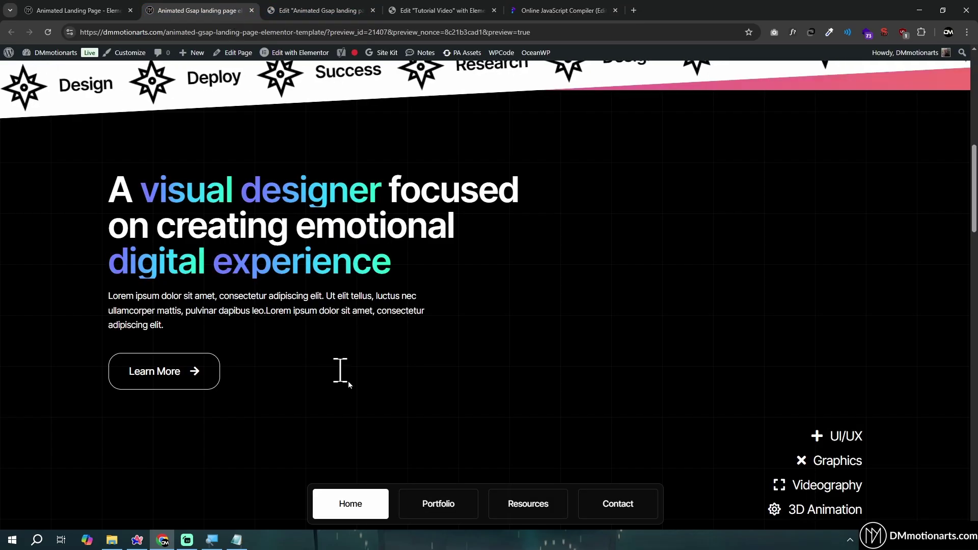
{"action": "scroll", "coordinate": [450, 468], "scroll_direction": "down", "scroll_amount": 5}
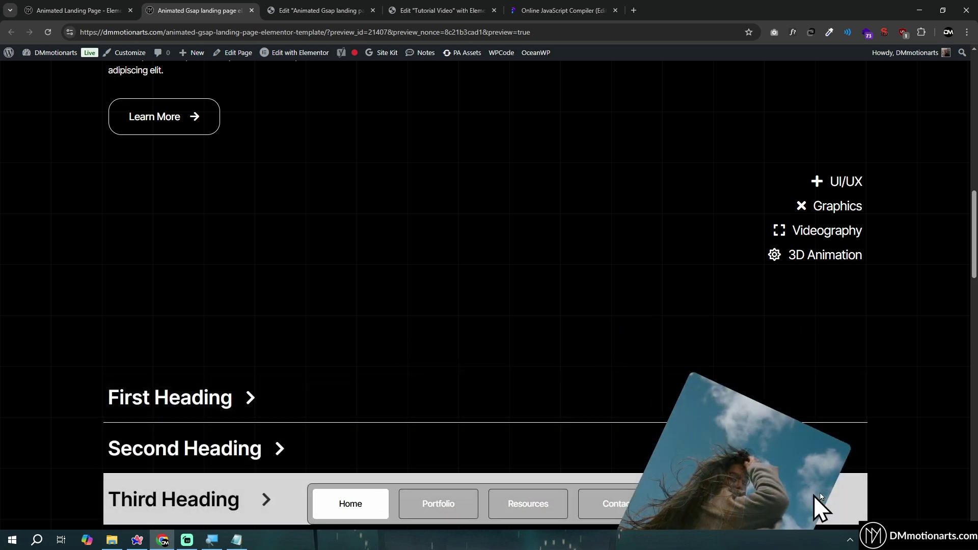
{"action": "scroll", "coordinate": [917, 452], "scroll_direction": "down", "scroll_amount": 2}
{"action": "scroll", "coordinate": [900, 457], "scroll_direction": "up", "scroll_amount": 1}
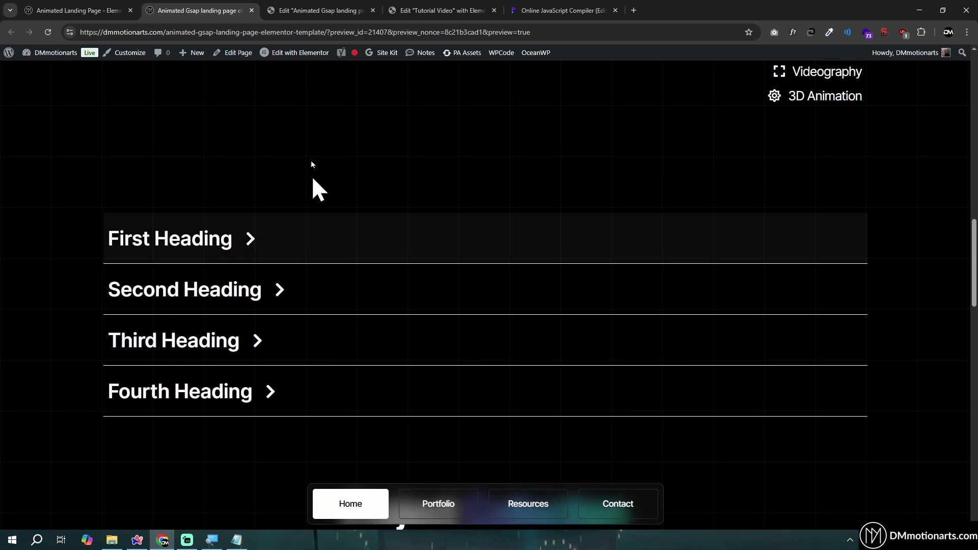
{"action": "left_click", "coordinate": [293, 4]}
{"action": "left_click", "coordinate": [416, 4]}
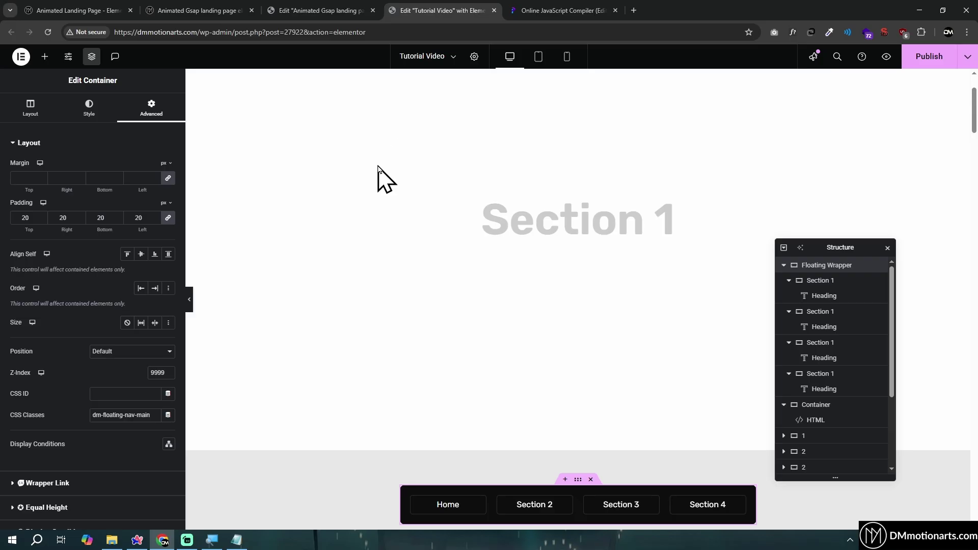
{"action": "left_click", "coordinate": [577, 9]}
{"action": "left_click_drag", "start_coordinate": [112, 273], "coordinate": [336, 280]}
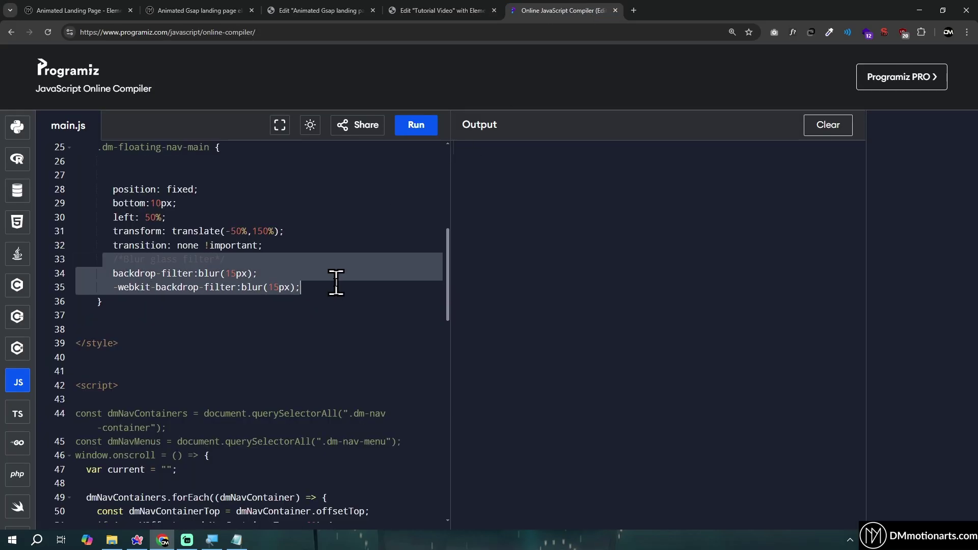
Step: Check how the floating navigation bar appears on the Tutorial Video page while moving from Section 1 down through Section 2
{"action": "left_click", "coordinate": [336, 282]}
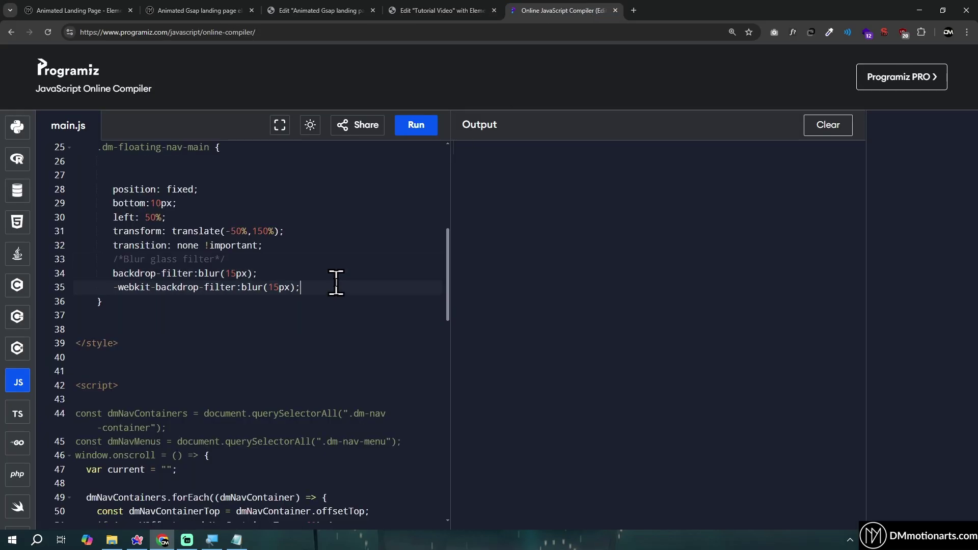
{"action": "scroll", "coordinate": [336, 281], "scroll_direction": "down", "scroll_amount": 2}
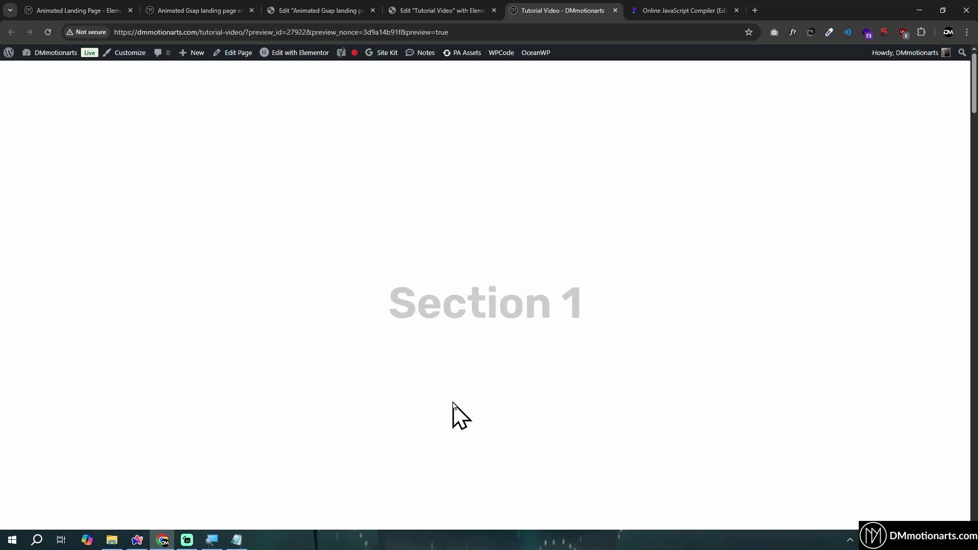
{"action": "scroll", "coordinate": [454, 407], "scroll_direction": "down", "scroll_amount": 3}
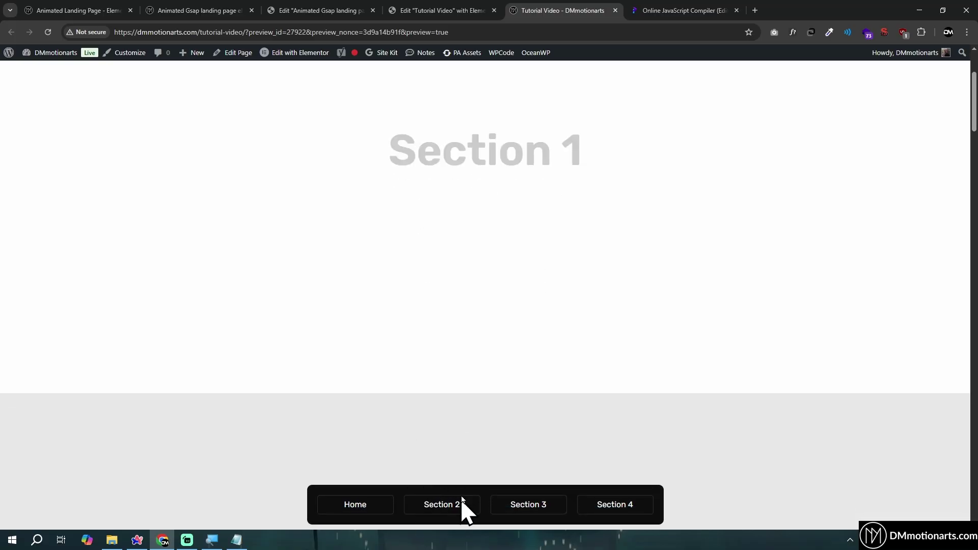
{"action": "scroll", "coordinate": [430, 352], "scroll_direction": "down", "scroll_amount": 1}
{"action": "scroll", "coordinate": [474, 325], "scroll_direction": "down", "scroll_amount": 5}
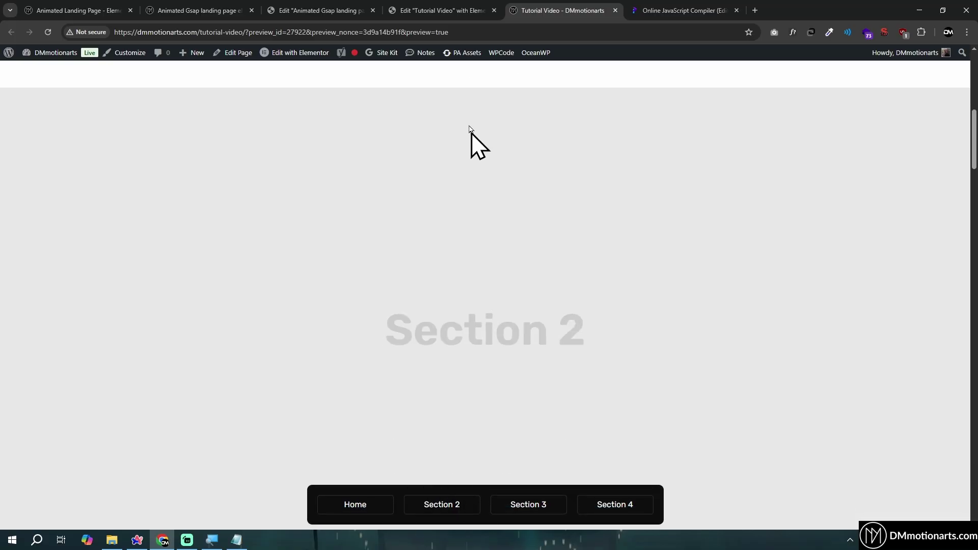
{"action": "scroll", "coordinate": [598, 69], "scroll_direction": "down", "scroll_amount": 2}
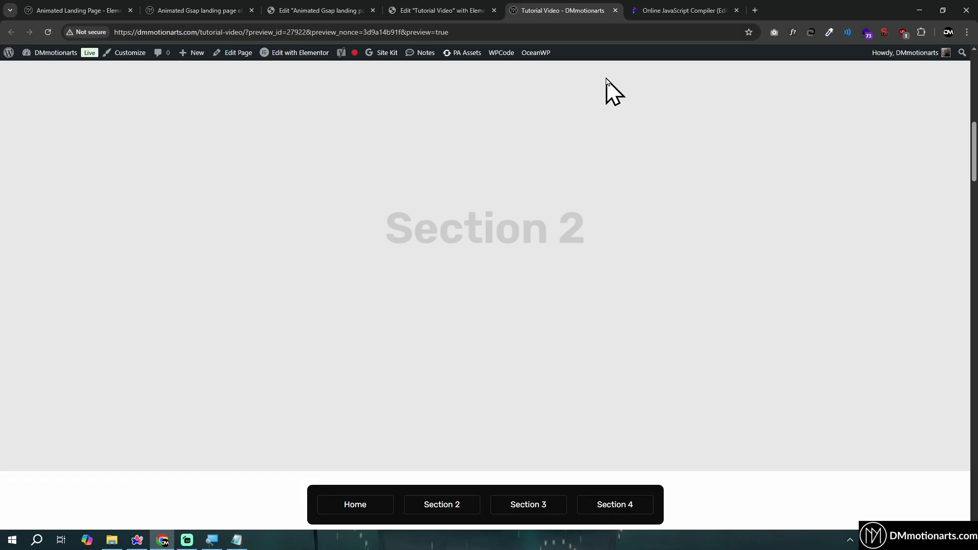
Step: Copy the class name dm-nav-container, without its leading dot, from the dmNavContainers line of the script in the online compiler
{"action": "left_click", "coordinate": [671, 1]}
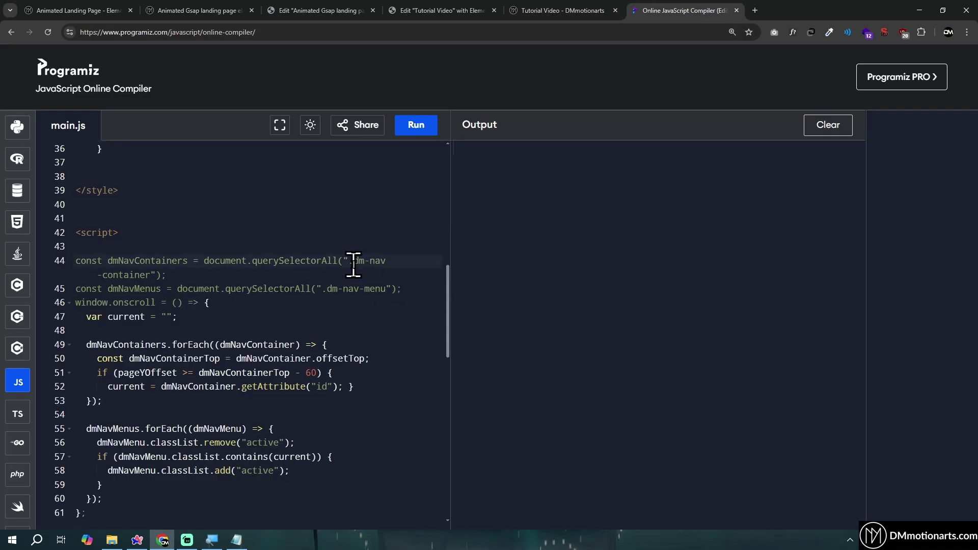
{"action": "left_click", "coordinate": [151, 275], "text": "shift"}
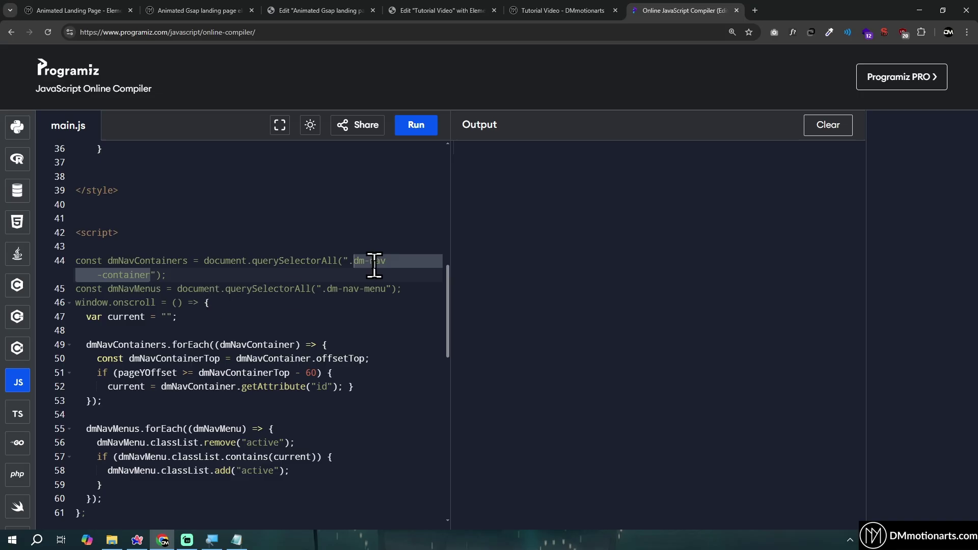
{"action": "scroll", "coordinate": [314, 325], "scroll_direction": "up", "scroll_amount": 2}
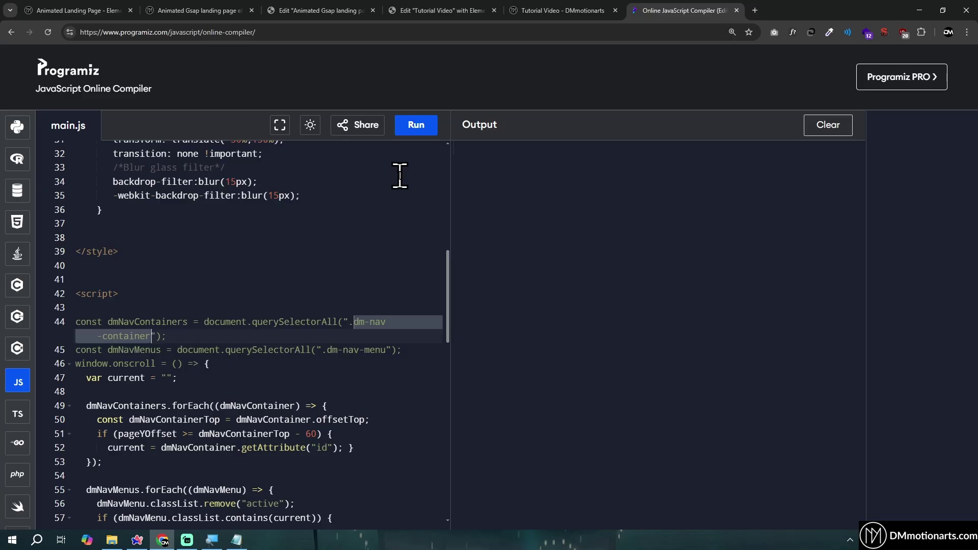
{"action": "left_click", "coordinate": [356, 324]}
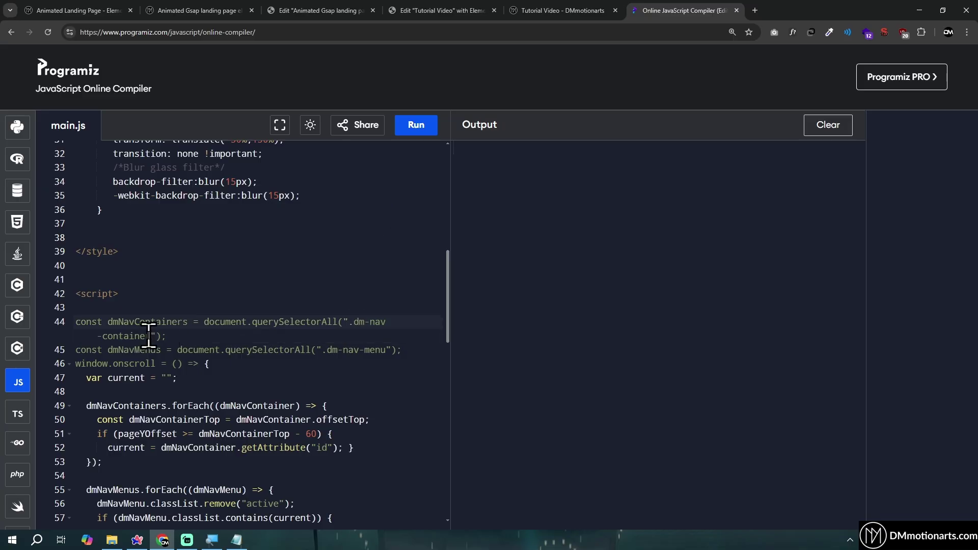
{"action": "left_click", "coordinate": [151, 335], "text": "shift"}
{"action": "left_click", "coordinate": [356, 326]}
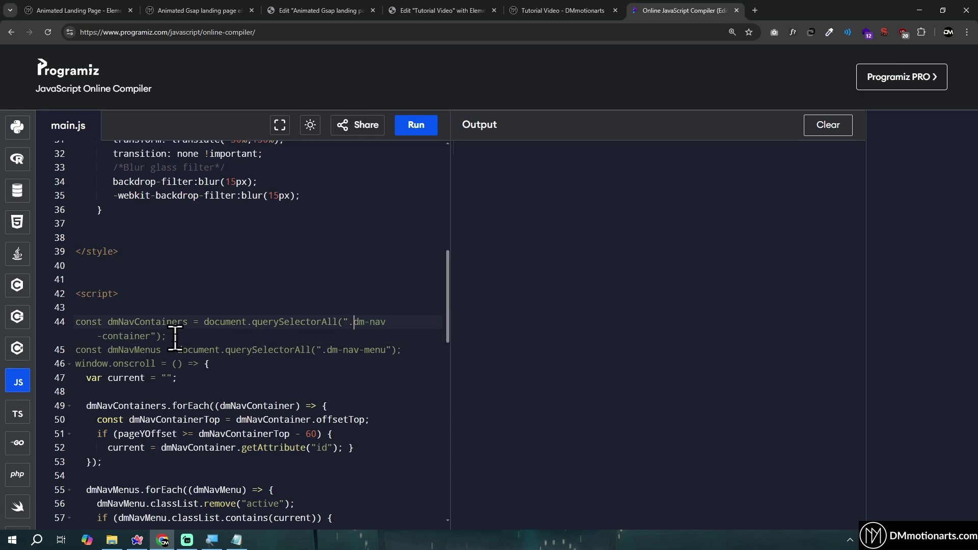
{"action": "left_click", "coordinate": [152, 336], "text": "shift"}
{"action": "key", "text": "ctrl+c"}
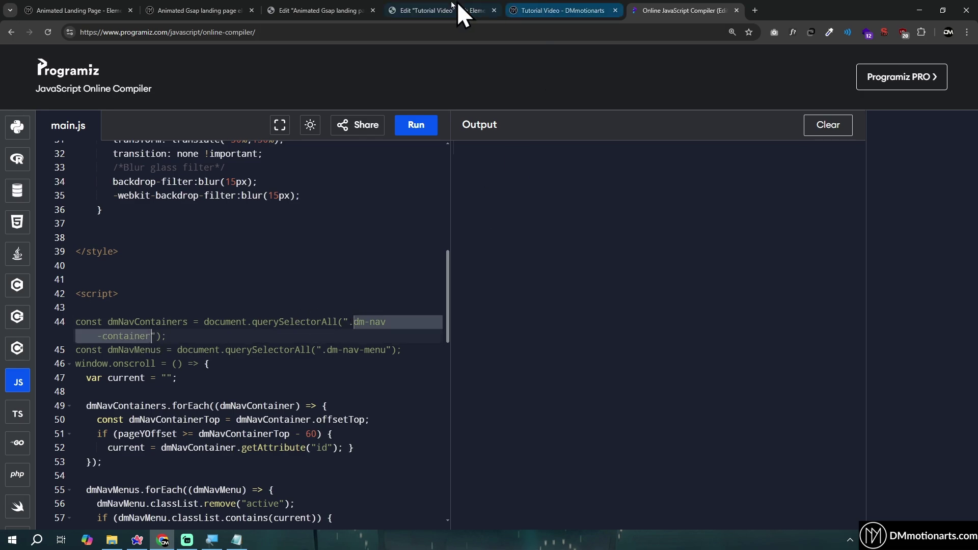
{"action": "left_click", "coordinate": [409, 16]}
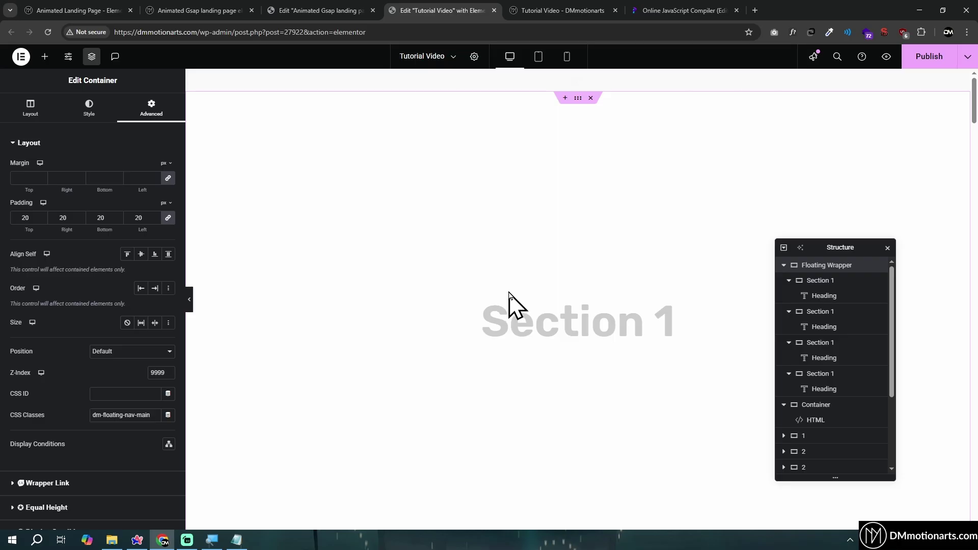
Step: Examine how the demo landing page's navigation bar highlights Home, Portfolio and Resources while moving through the matching page sections
{"action": "left_click", "coordinate": [237, 12]}
{"action": "scroll", "coordinate": [497, 387], "scroll_direction": "up", "scroll_amount": 10}
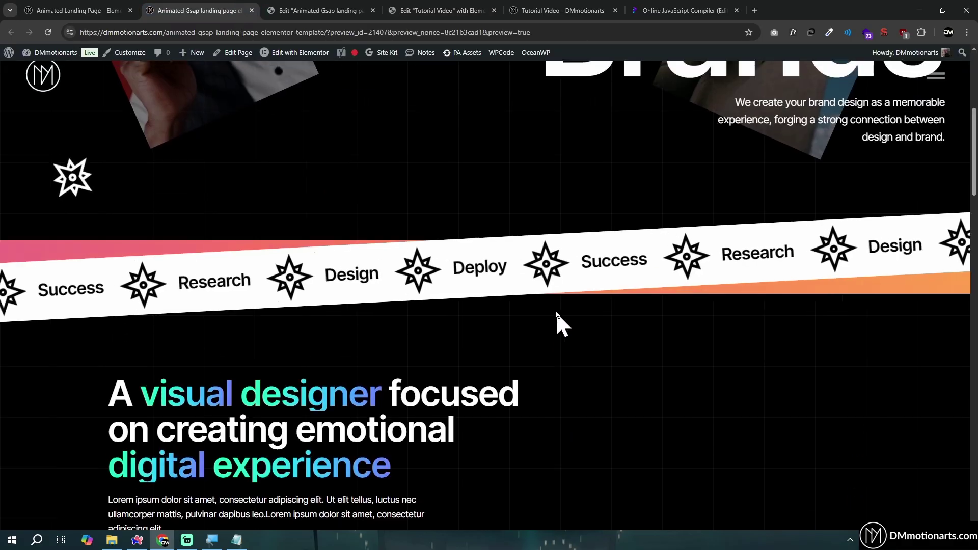
{"action": "scroll", "coordinate": [469, 443], "scroll_direction": "down", "scroll_amount": 5}
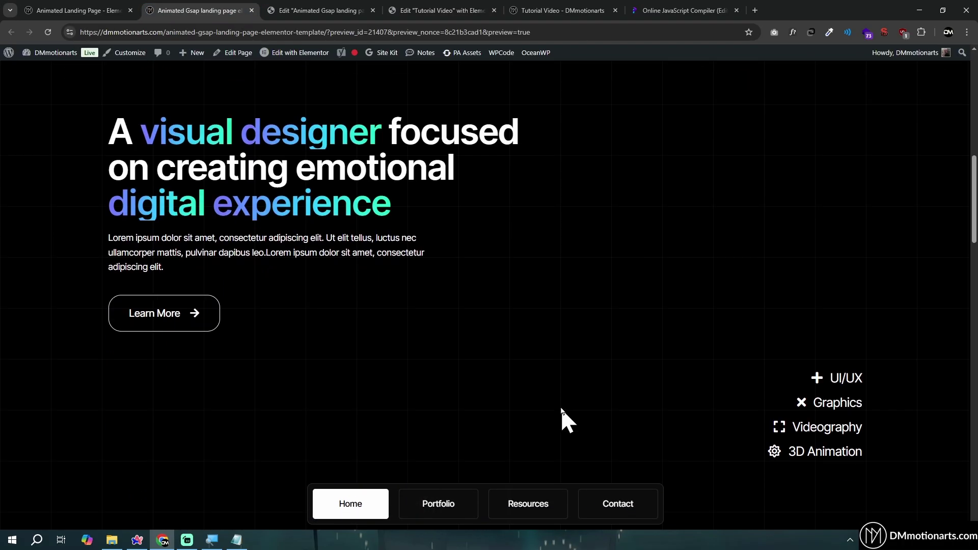
{"action": "scroll", "coordinate": [456, 512], "scroll_direction": "down", "scroll_amount": 8}
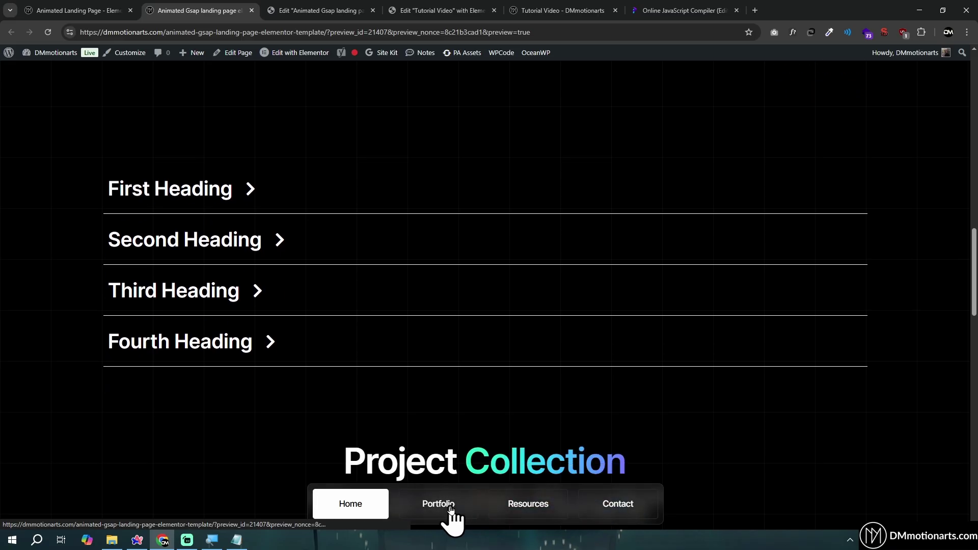
{"action": "left_click", "coordinate": [451, 504]}
{"action": "scroll", "coordinate": [509, 331], "scroll_direction": "down", "scroll_amount": 2}
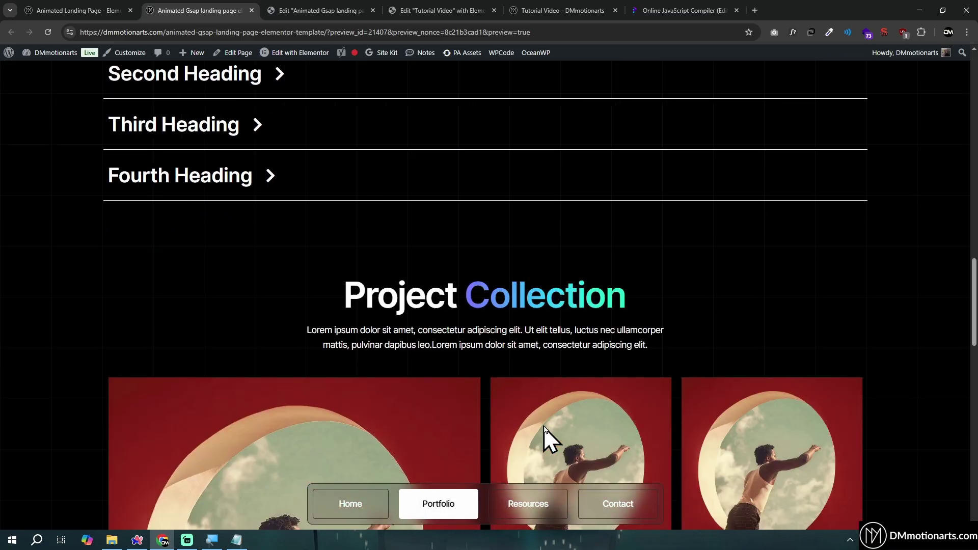
{"action": "scroll", "coordinate": [570, 408], "scroll_direction": "down", "scroll_amount": 10}
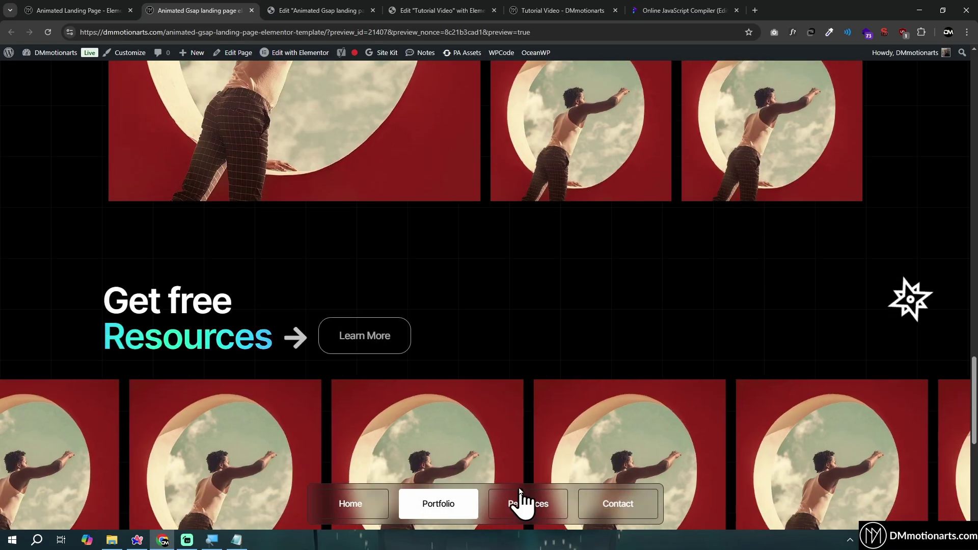
{"action": "scroll", "coordinate": [338, 190], "scroll_direction": "up", "scroll_amount": 9}
{"action": "scroll", "coordinate": [521, 314], "scroll_direction": "down", "scroll_amount": 3}
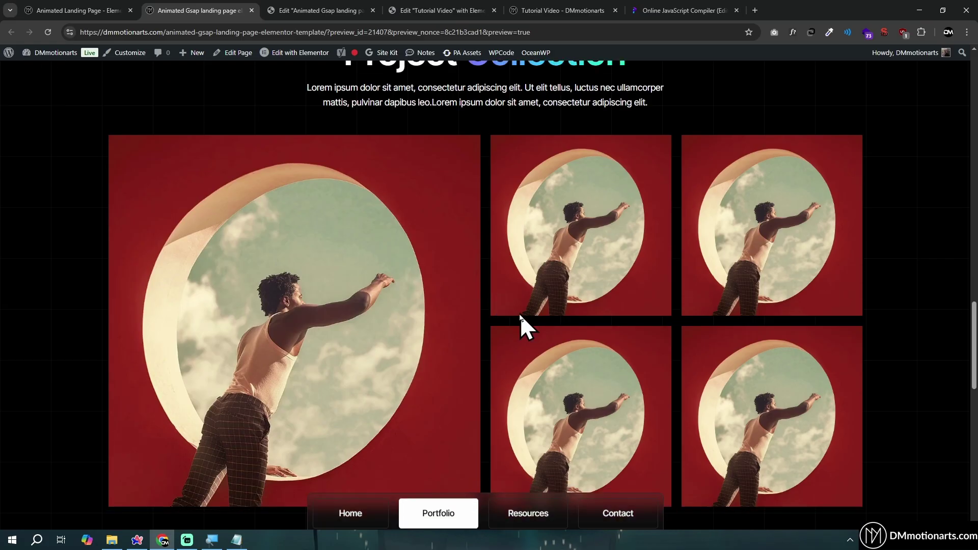
{"action": "scroll", "coordinate": [520, 313], "scroll_direction": "down", "scroll_amount": 12}
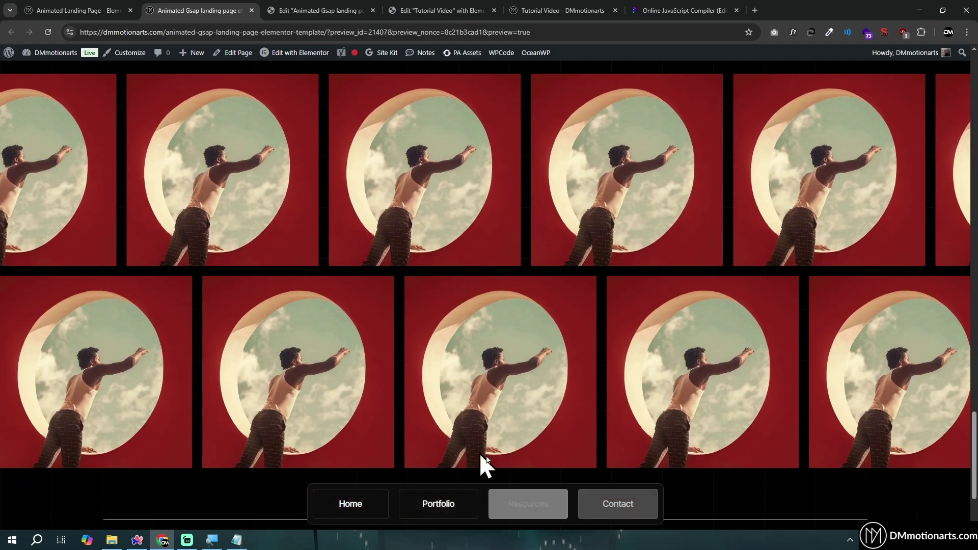
Step: In the Tutorial Video editor, paste dm-nav-container into the CSS classes of section container 1
{"action": "left_click", "coordinate": [461, 3]}
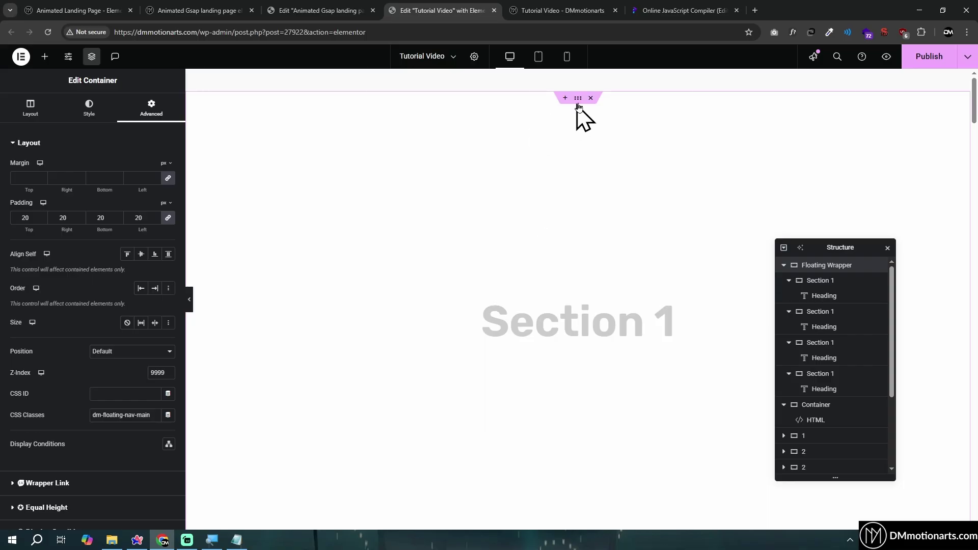
{"action": "left_click", "coordinate": [580, 102]}
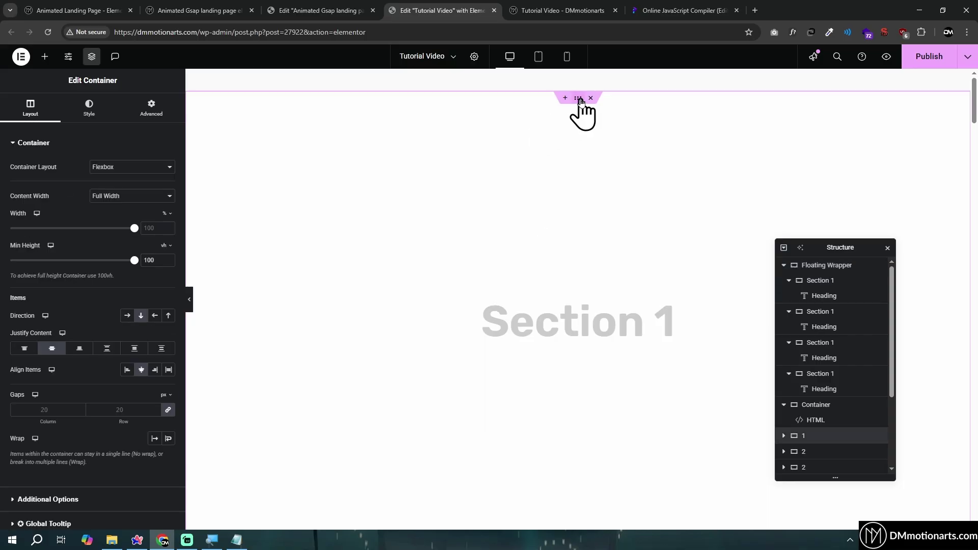
{"action": "left_click", "coordinate": [784, 265]}
{"action": "left_click", "coordinate": [150, 110]}
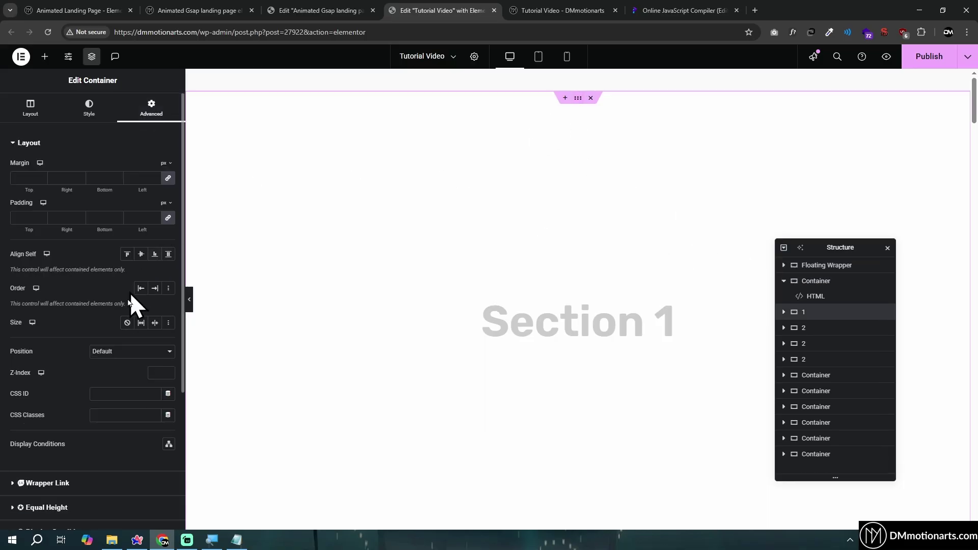
{"action": "left_click", "coordinate": [123, 415]}
{"action": "key", "text": "ctrl+v"}
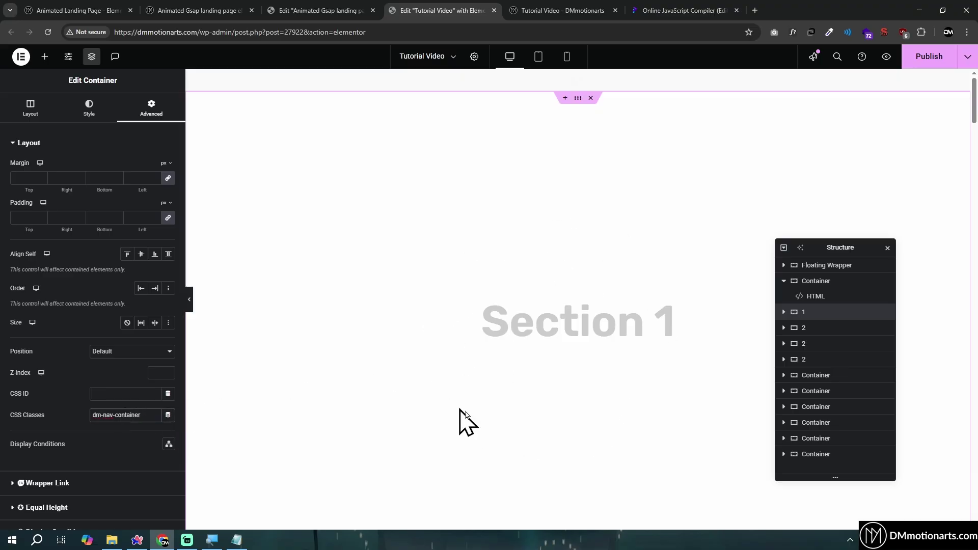
Step: Rename the third and fourth section containers in the structure as 3 and 4
{"action": "left_click", "coordinate": [811, 348]}
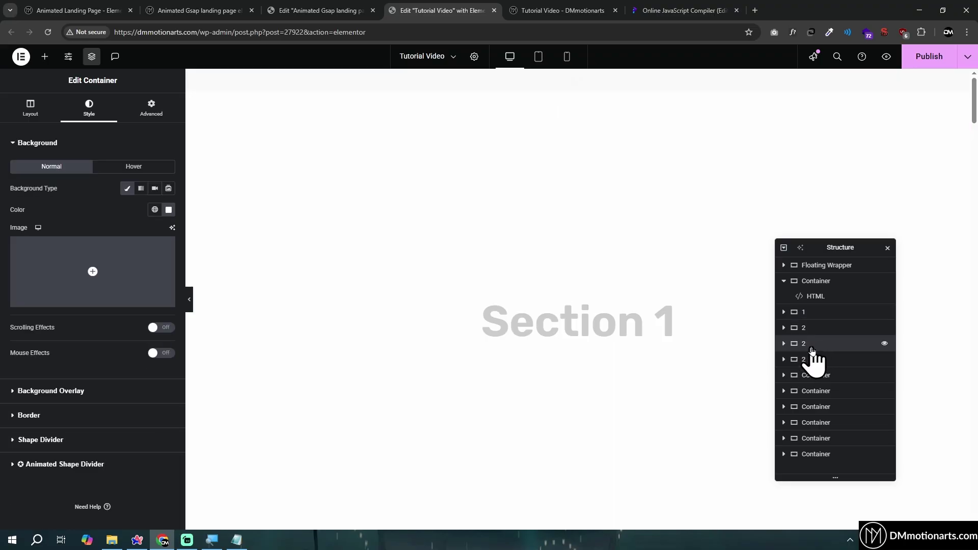
{"action": "double_click", "coordinate": [803, 345]}
{"action": "type", "text": "3"}
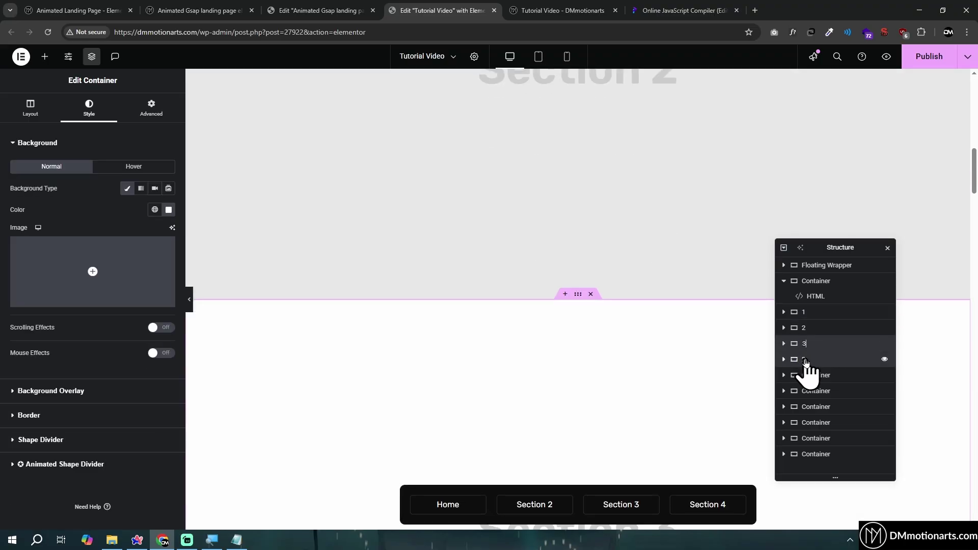
{"action": "left_click", "coordinate": [804, 349]}
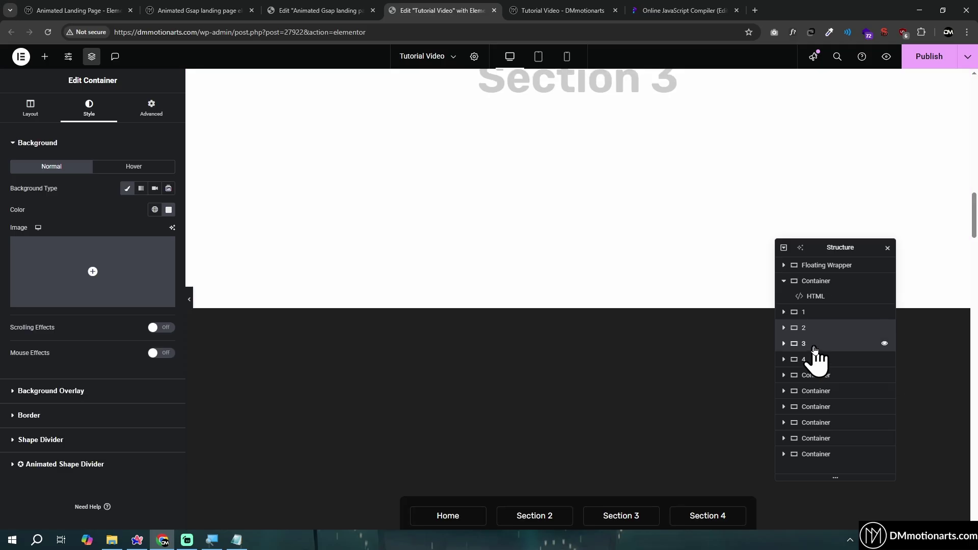
Step: Assign the dm-nav-container CSS class to section container 3
{"action": "left_click", "coordinate": [814, 345]}
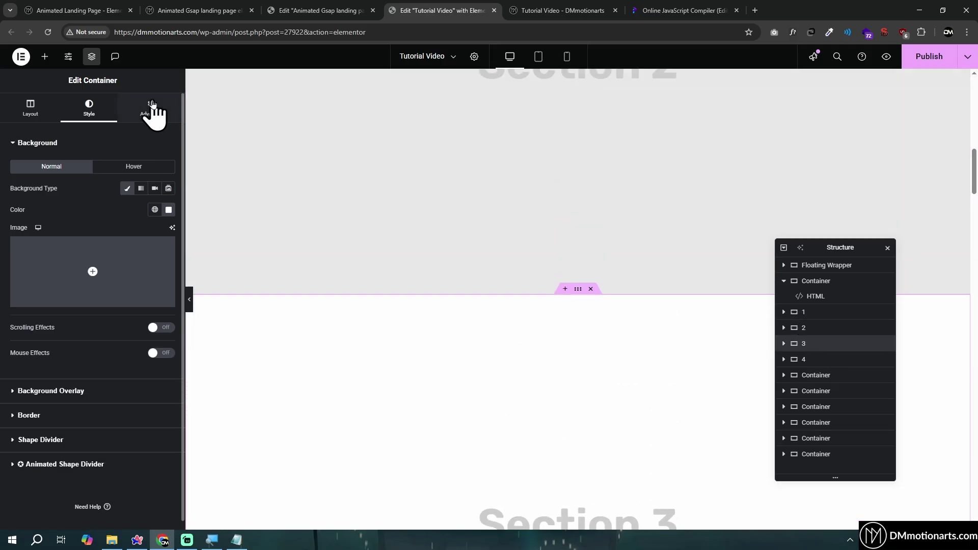
{"action": "left_click", "coordinate": [151, 109]}
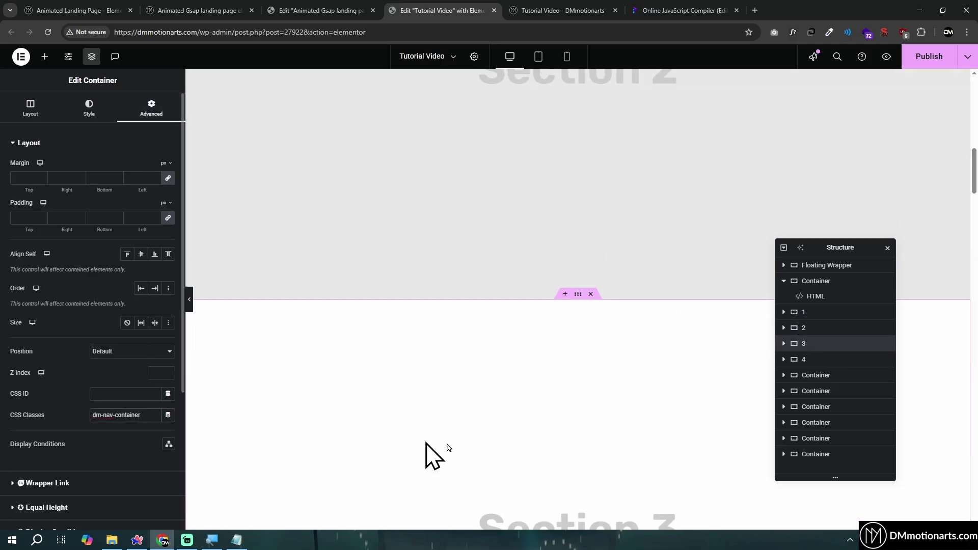
Step: Examine the .dm-nav-menu.active rule in the compiler's style code alongside the navigation bar in the Tutorial Video editor
{"action": "scroll", "coordinate": [447, 446], "scroll_direction": "up", "scroll_amount": 12}
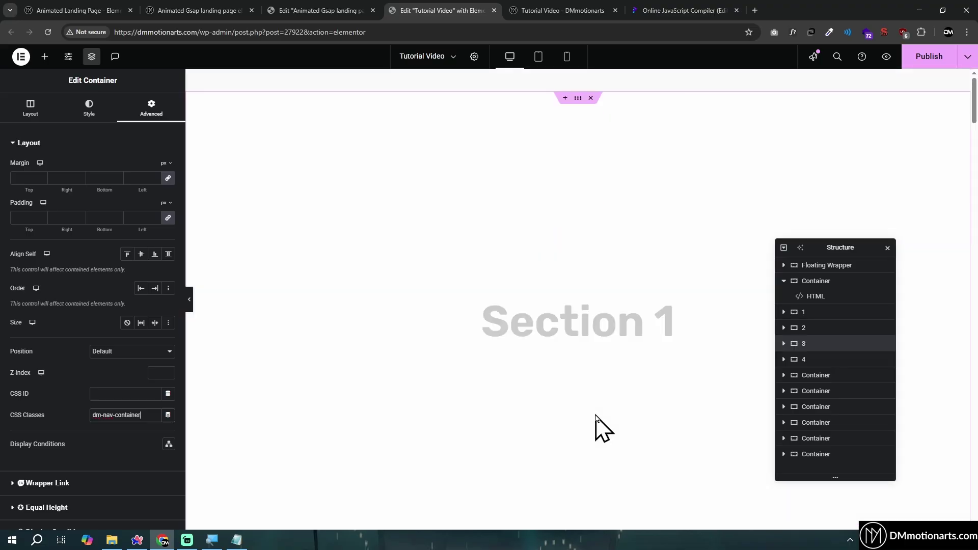
{"action": "left_click", "coordinate": [709, 9]}
{"action": "scroll", "coordinate": [344, 321], "scroll_direction": "up", "scroll_amount": 10}
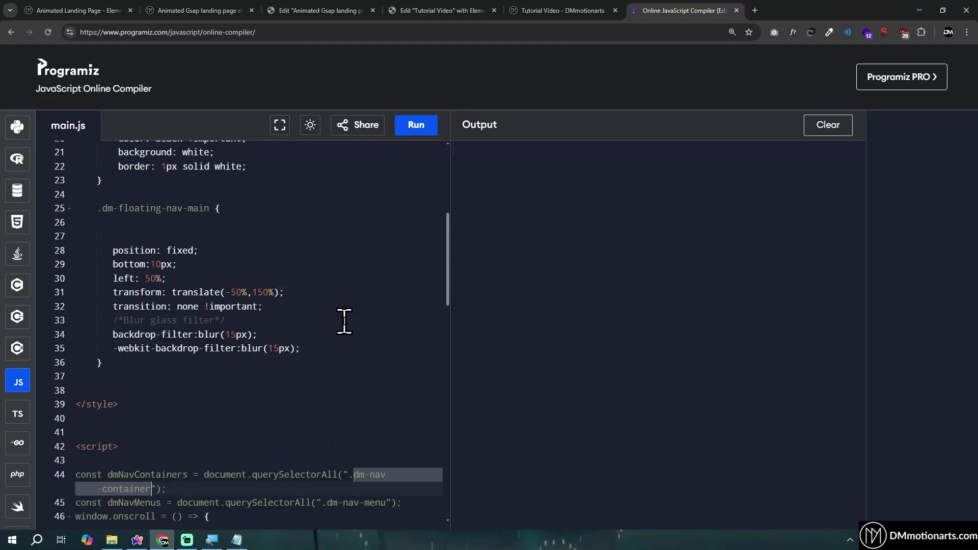
{"action": "left_click", "coordinate": [461, 10]}
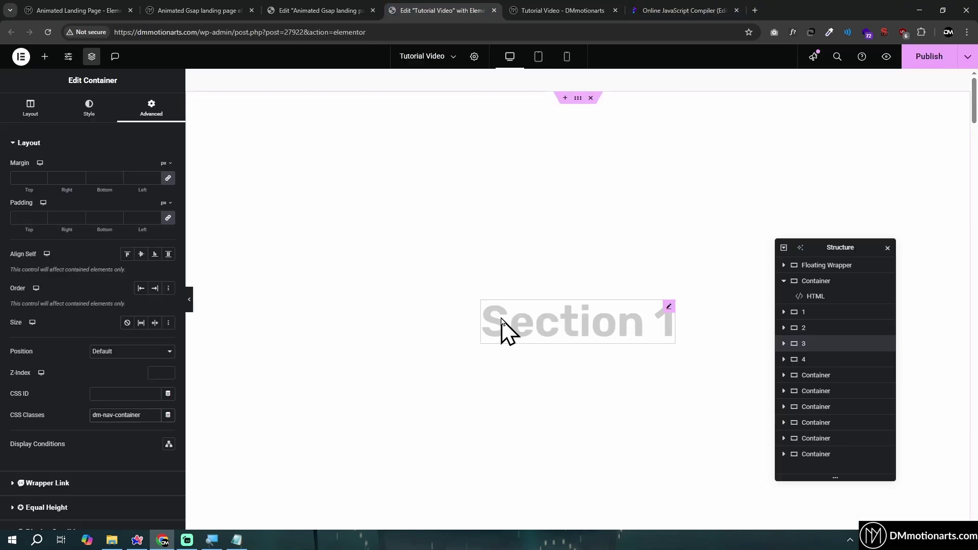
{"action": "scroll", "coordinate": [509, 336], "scroll_direction": "down", "scroll_amount": 4}
{"action": "left_click", "coordinate": [632, 4]}
{"action": "scroll", "coordinate": [393, 343], "scroll_direction": "up", "scroll_amount": 13}
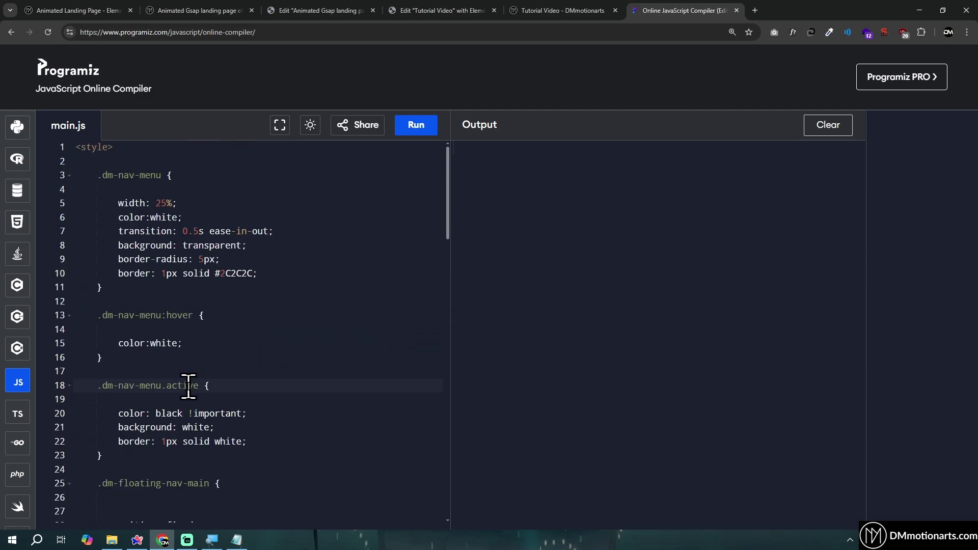
Step: In the Tutorial Video editor, append the class active after dm-nav-menu in the CSS classes of the Home link's container
{"action": "left_click", "coordinate": [446, 3]}
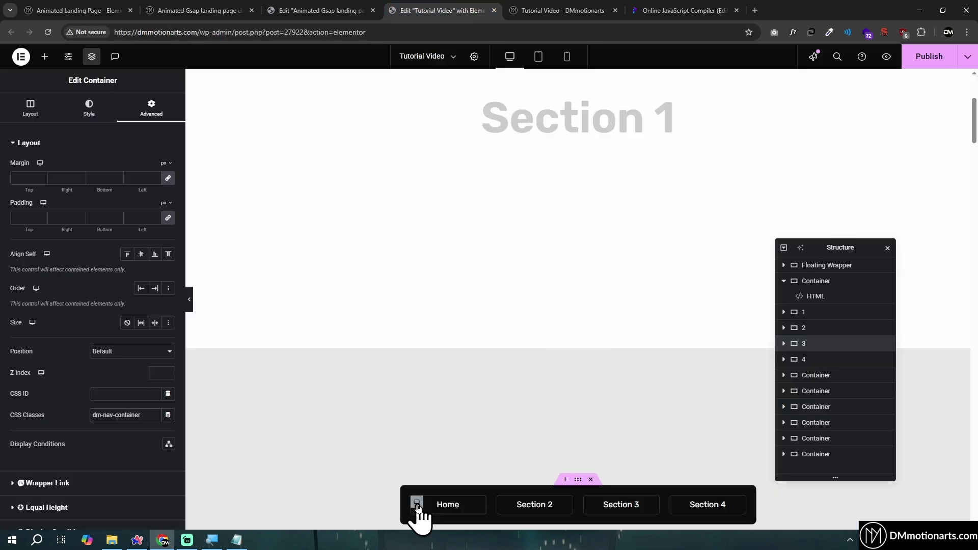
{"action": "left_click", "coordinate": [453, 506]}
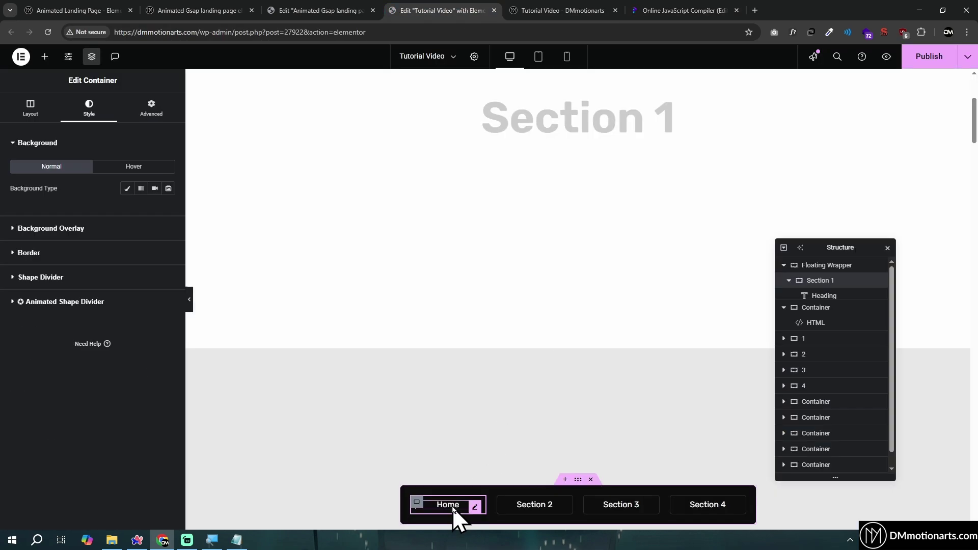
{"action": "left_click", "coordinate": [150, 107]}
{"action": "scroll", "coordinate": [142, 387], "scroll_direction": "down", "scroll_amount": 2}
{"action": "left_click", "coordinate": [139, 314]}
{"action": "type", "text": "active"}
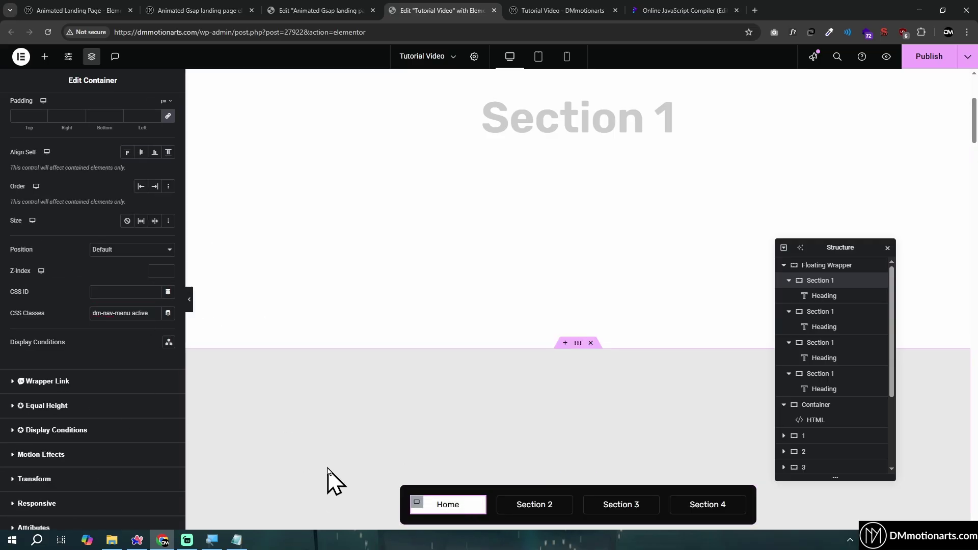
Step: Remove the active class from the CSS classes of the Home link's container
{"action": "key", "text": "BackSpace"}
{"action": "key", "text": "BackSpace"}
{"action": "key", "text": "BackSpace"}
{"action": "key", "text": "BackSpace"}
{"action": "key", "text": "BackSpace"}
{"action": "key", "text": "BackSpace"}
{"action": "key", "text": "BackSpace"}
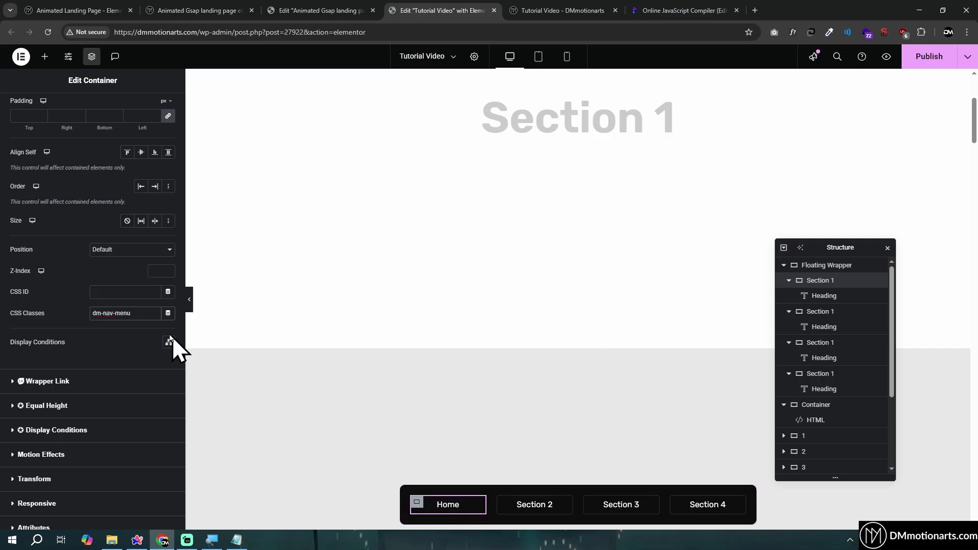
Step: Switch to the online compiler and examine the text color, background and border declarations in the .dm-nav-menu.active rule
{"action": "left_click", "coordinate": [640, 6]}
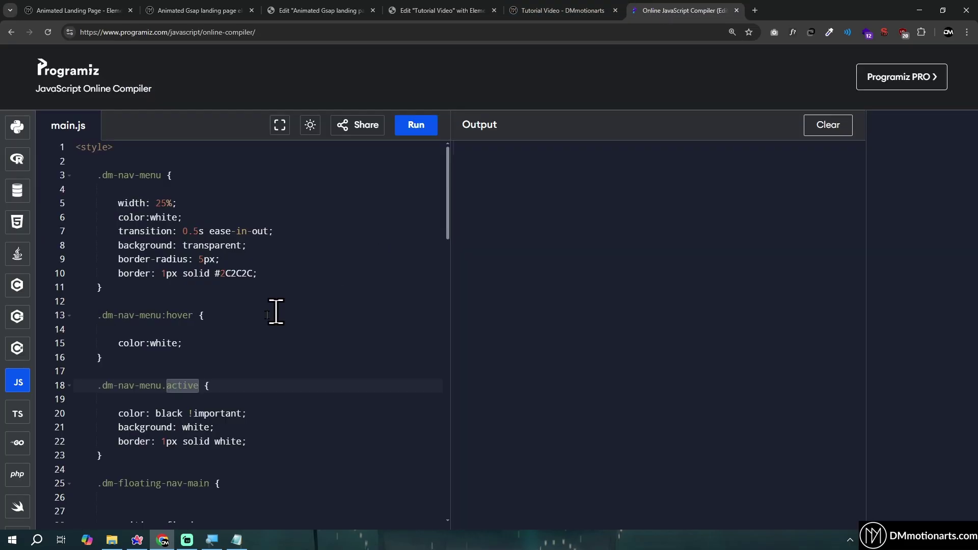
{"action": "scroll", "coordinate": [195, 323], "scroll_direction": "down", "scroll_amount": 1}
{"action": "left_click_drag", "start_coordinate": [106, 326], "coordinate": [262, 379]}
{"action": "left_click", "coordinate": [263, 380]}
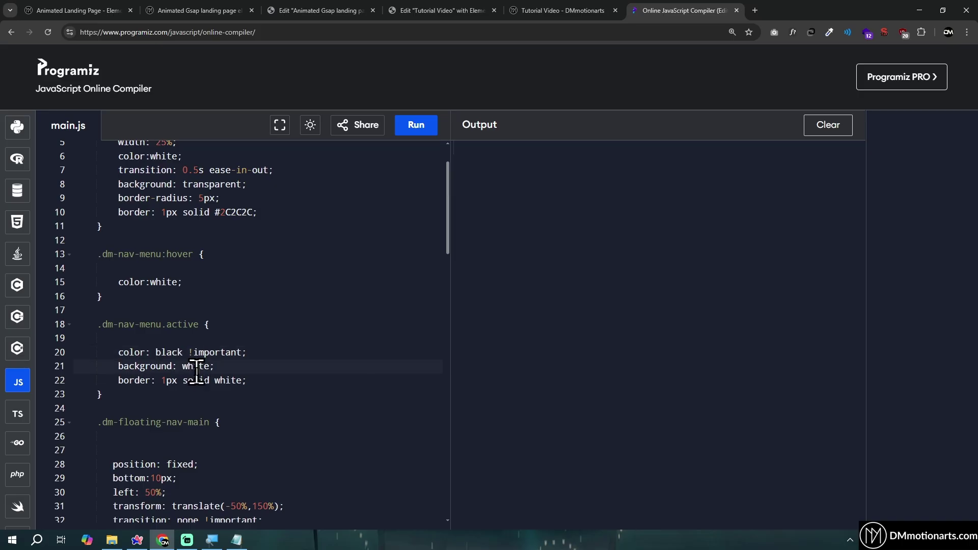
{"action": "left_click", "coordinate": [212, 367]}
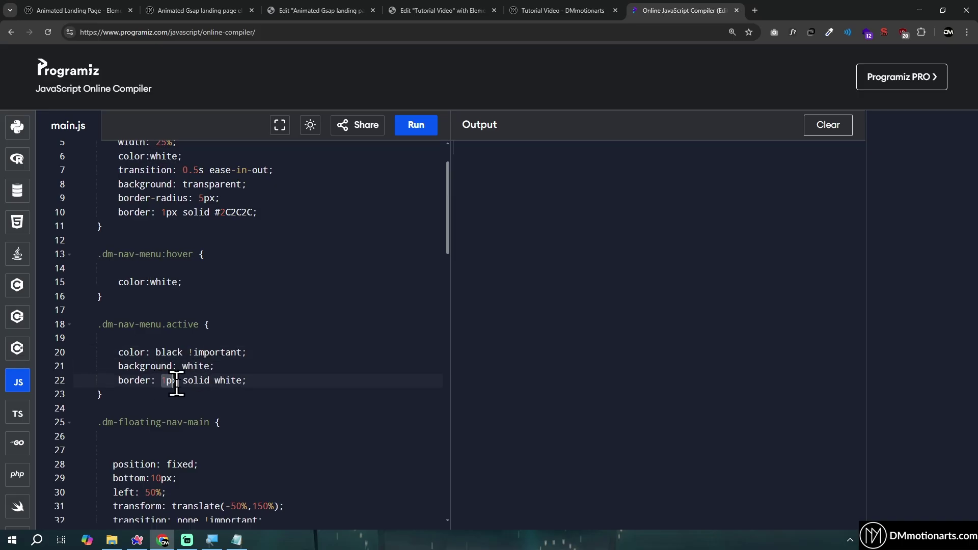
{"action": "left_click", "coordinate": [257, 382]}
{"action": "scroll", "coordinate": [281, 383], "scroll_direction": "down", "scroll_amount": 1}
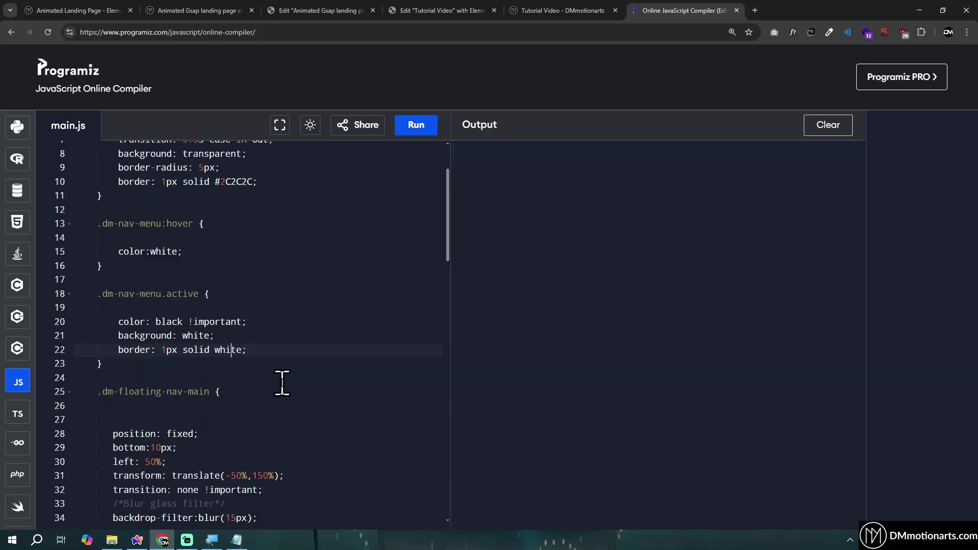
{"action": "left_click_drag", "start_coordinate": [148, 372], "coordinate": [88, 294]}
{"action": "left_click", "coordinate": [88, 293]}
Step: Back in the Tutorial Video editor, re-append active to the Home link container's classes and compare it with the reloaded demo page's navigation bar
{"action": "left_click", "coordinate": [438, 10]}
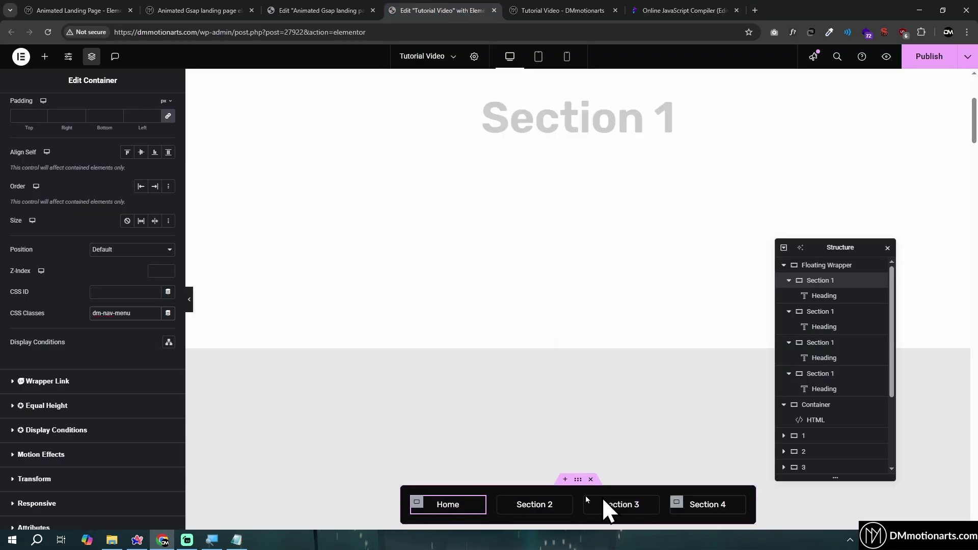
{"action": "type", "text": "active"}
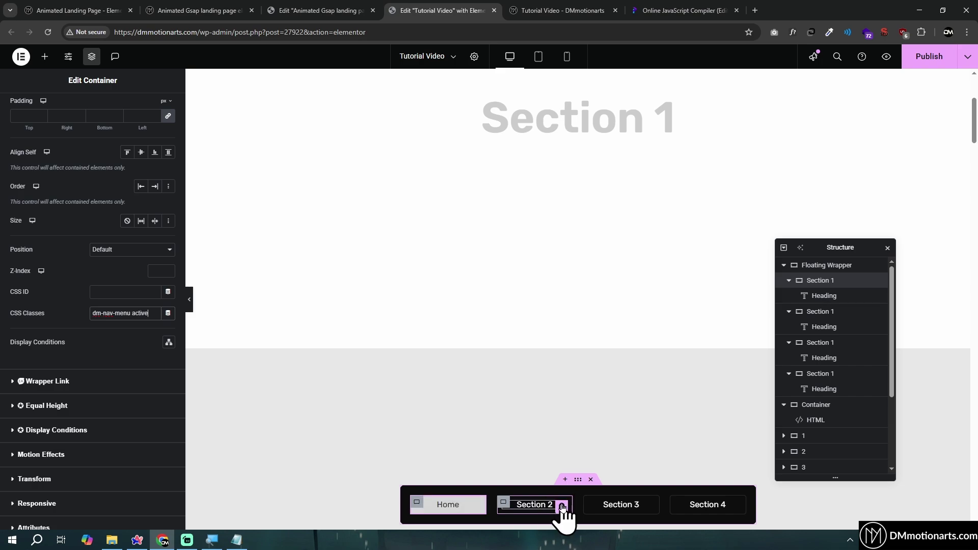
{"action": "key", "text": "ctrl+6"}
{"action": "key", "text": "ctrl+2"}
{"action": "key", "text": "F5"}
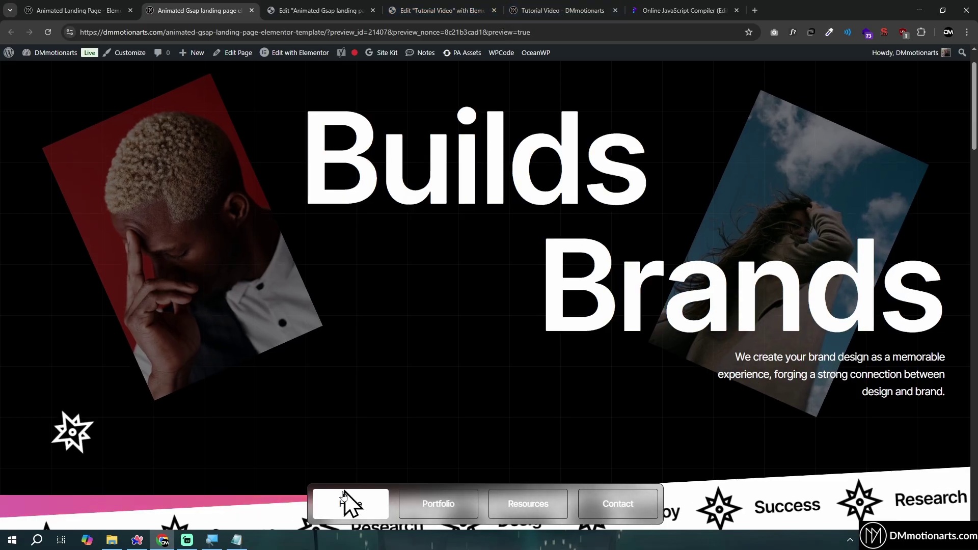
Step: In the Tutorial Video editor, replace active with home in the Home link container's CSS classes and copy the word home
{"action": "left_click", "coordinate": [441, 10]}
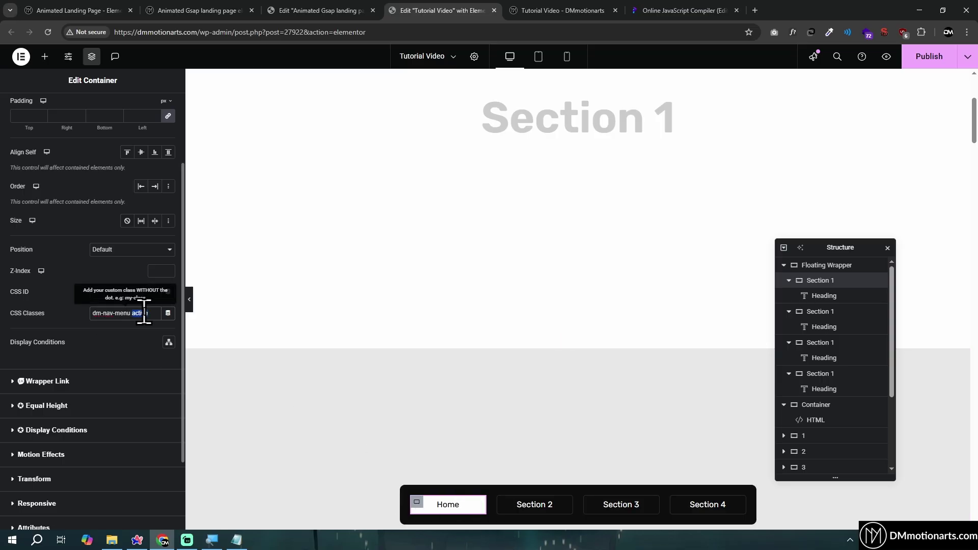
{"action": "key", "text": "BackSpace"}
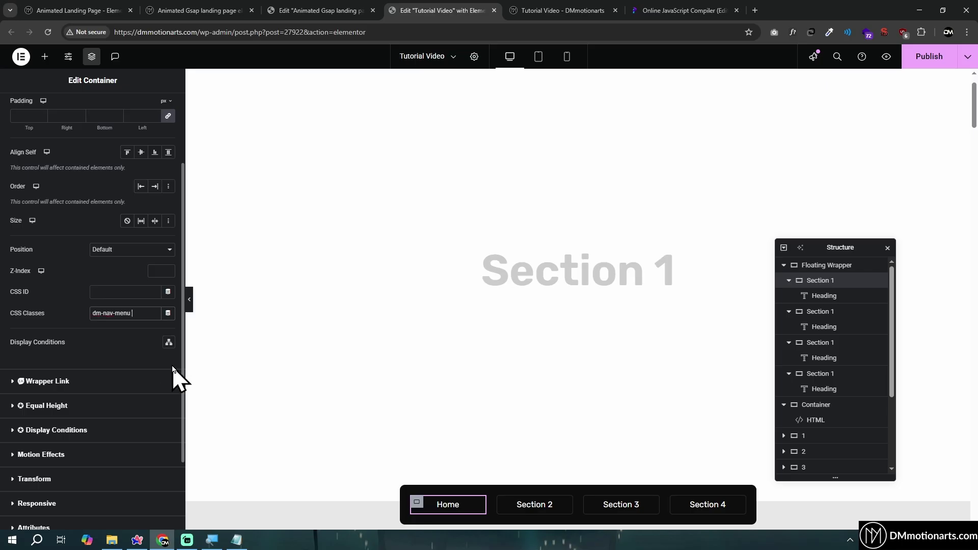
{"action": "double_click", "coordinate": [141, 313]}
{"action": "key", "text": "ctrl+c"}
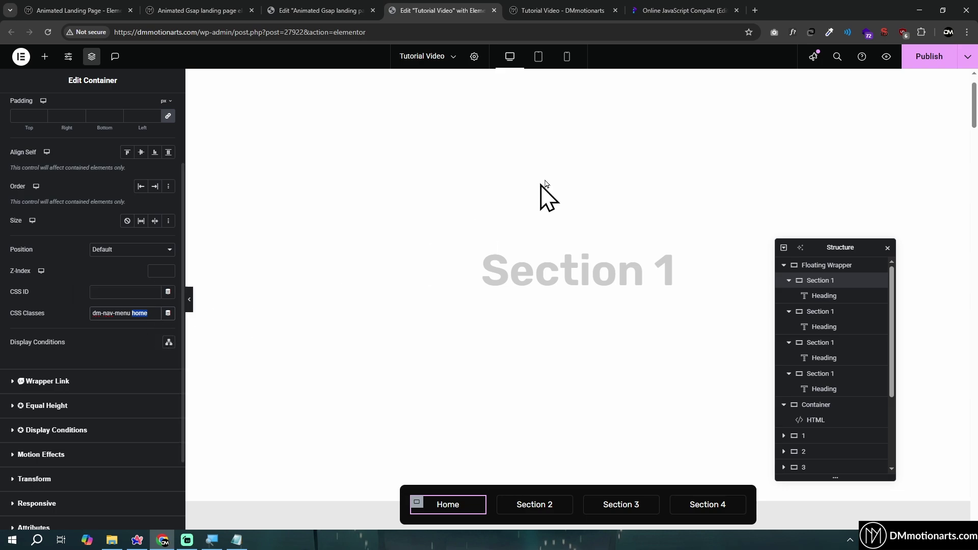
Step: Set the CSS ID of section container 1 to home
{"action": "left_click", "coordinate": [576, 97]}
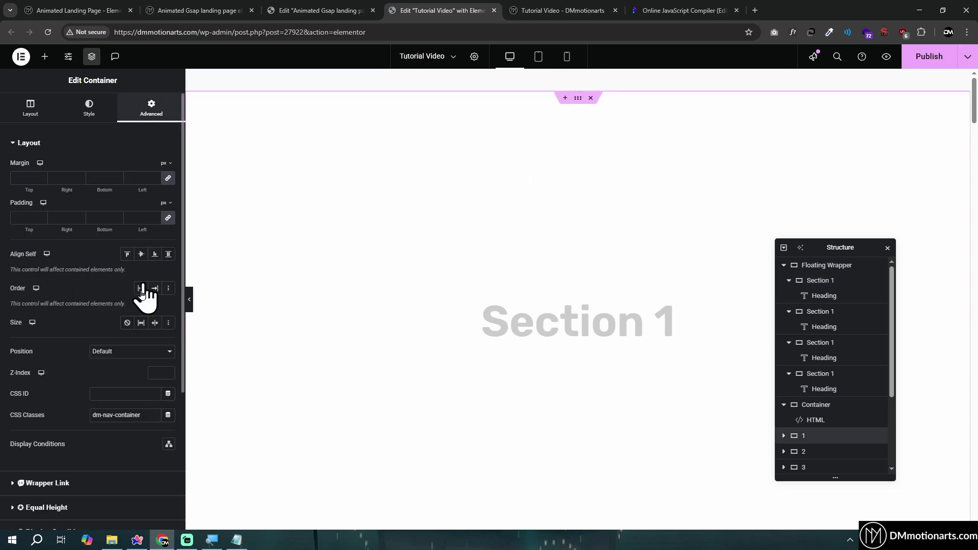
{"action": "left_click", "coordinate": [99, 393]}
{"action": "key", "text": "ctrl+v"}
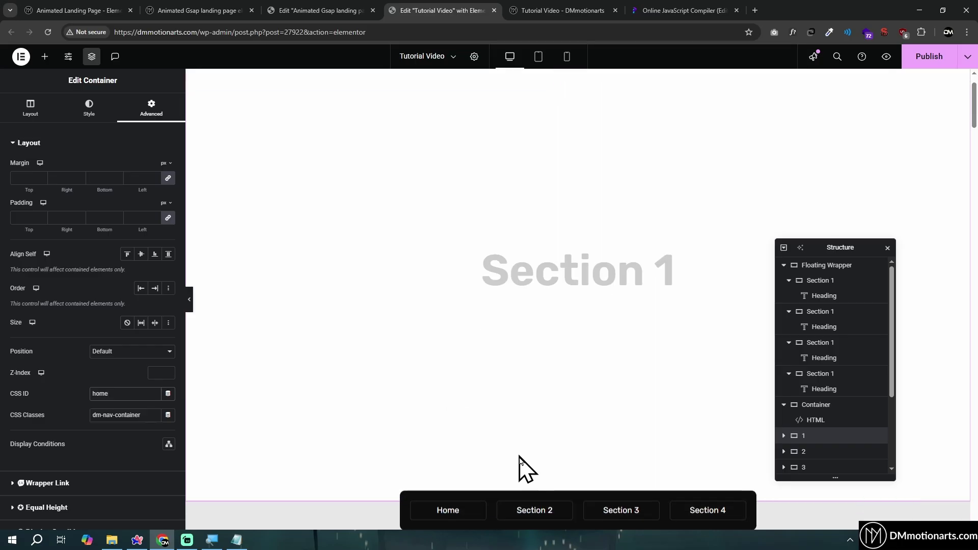
Step: Append the class section3 after dm-nav-menu in the CSS classes of the Section 3 link's container
{"action": "left_click", "coordinate": [537, 509]}
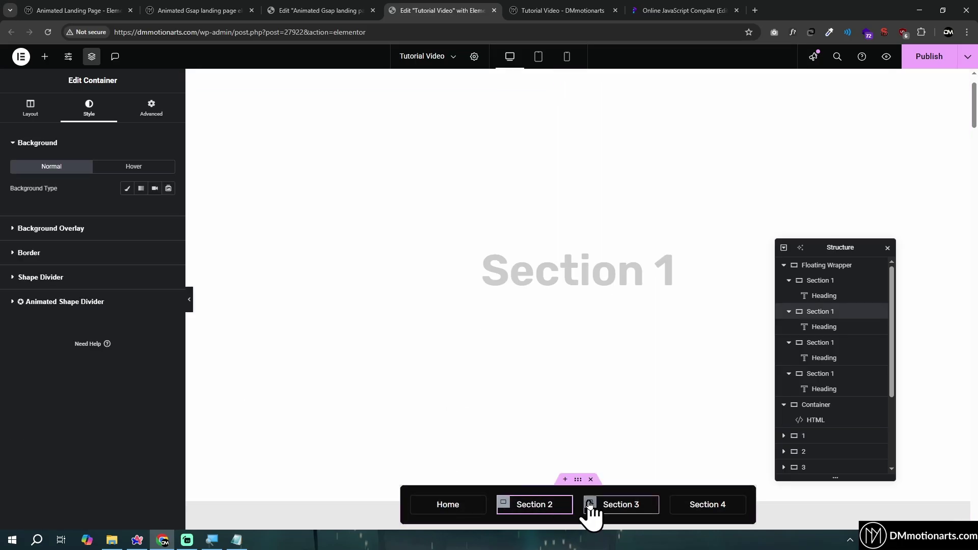
{"action": "left_click", "coordinate": [631, 509]}
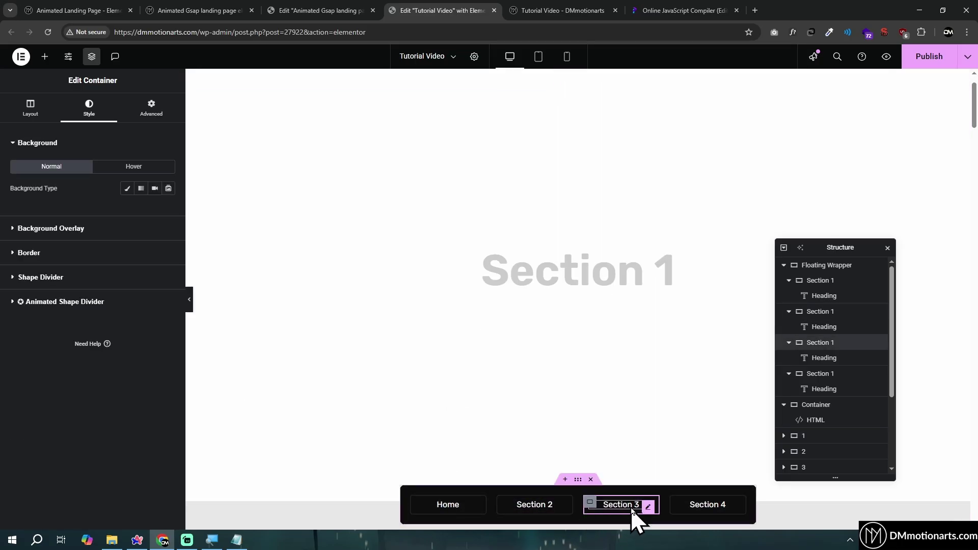
{"action": "left_click", "coordinate": [148, 110]}
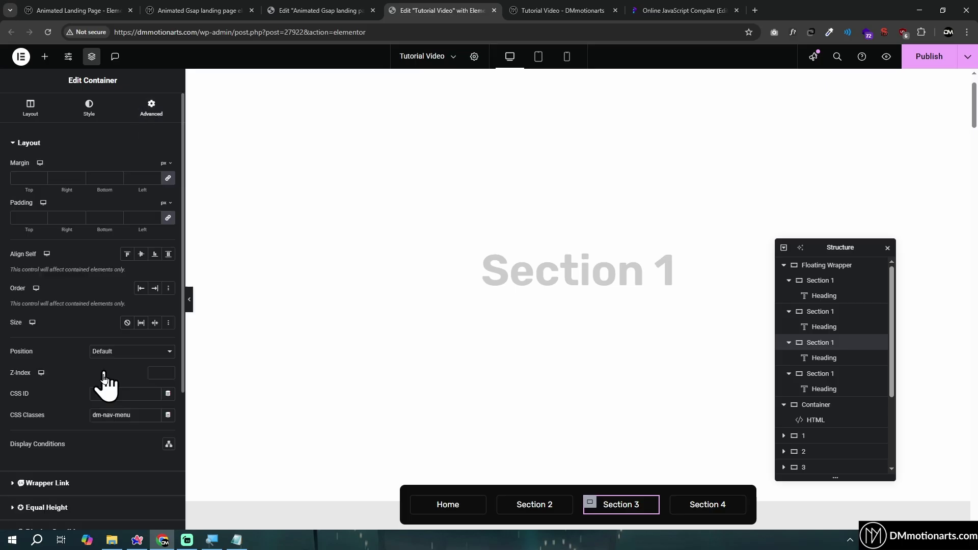
{"action": "double_click", "coordinate": [143, 414]}
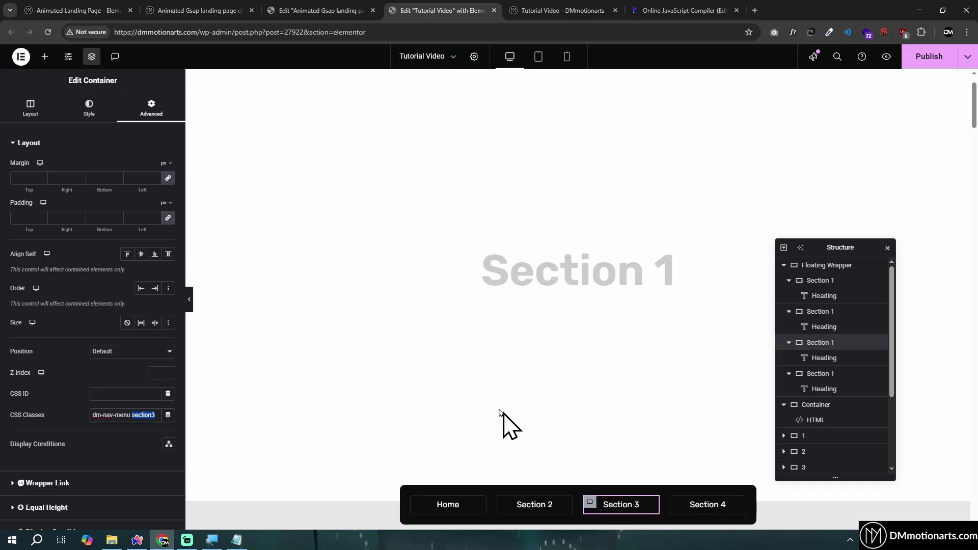
Step: Set the CSS ID of section container 3 to section3
{"action": "scroll", "coordinate": [515, 378], "scroll_direction": "down", "scroll_amount": 10}
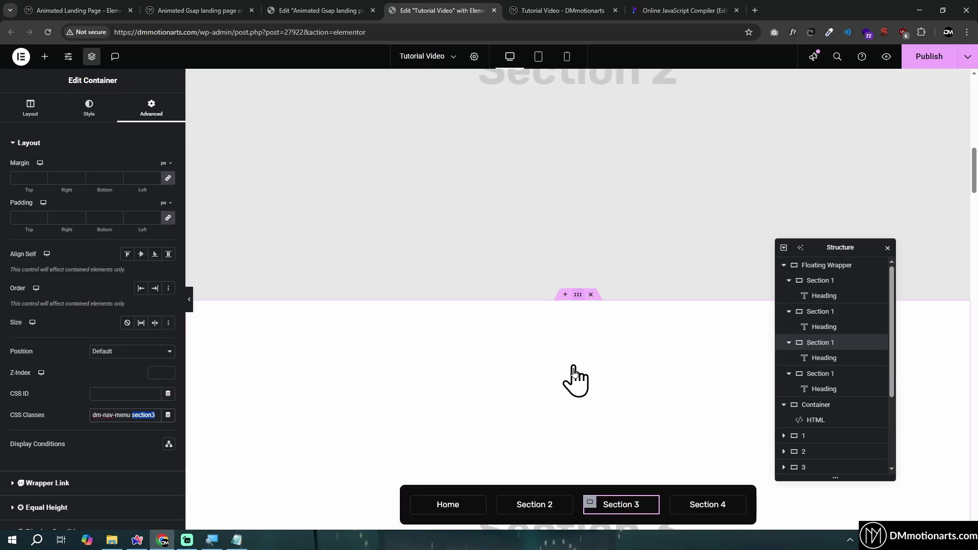
{"action": "left_click", "coordinate": [574, 374]}
{"action": "scroll", "coordinate": [560, 357], "scroll_direction": "down", "scroll_amount": 3}
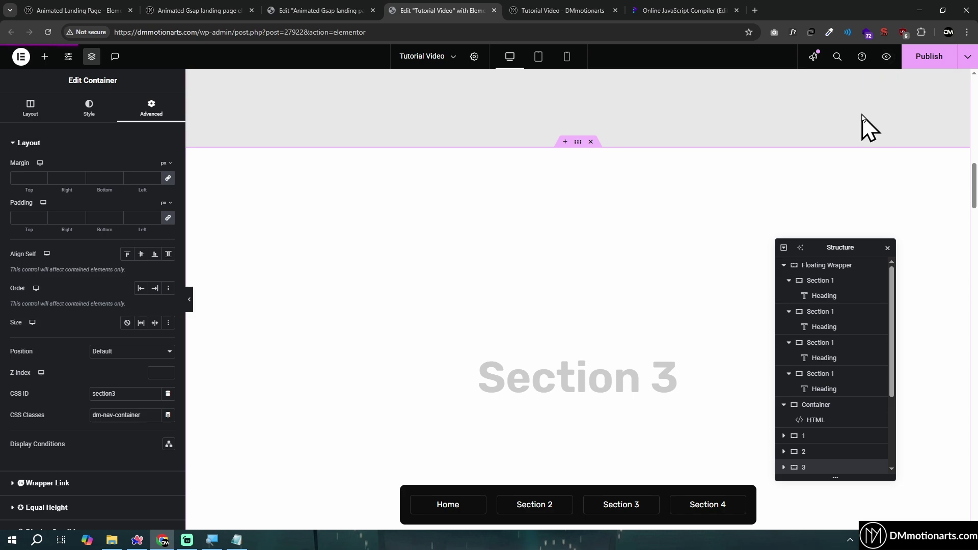
Step: Switch to the Tutorial Video preview and check the navigation bar while moving down through the page sections
{"action": "key", "text": "ctrl+Tab"}
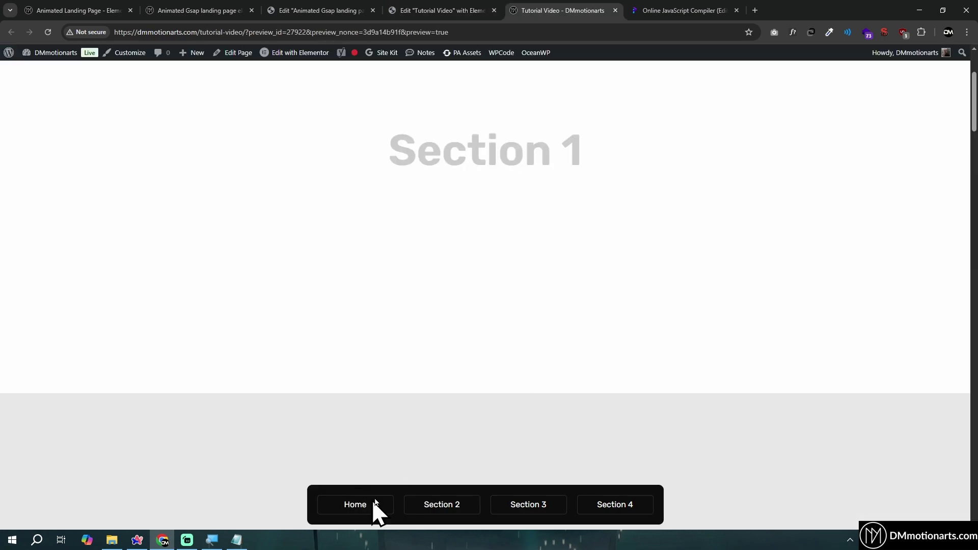
{"action": "scroll", "coordinate": [458, 458], "scroll_direction": "down", "scroll_amount": 10}
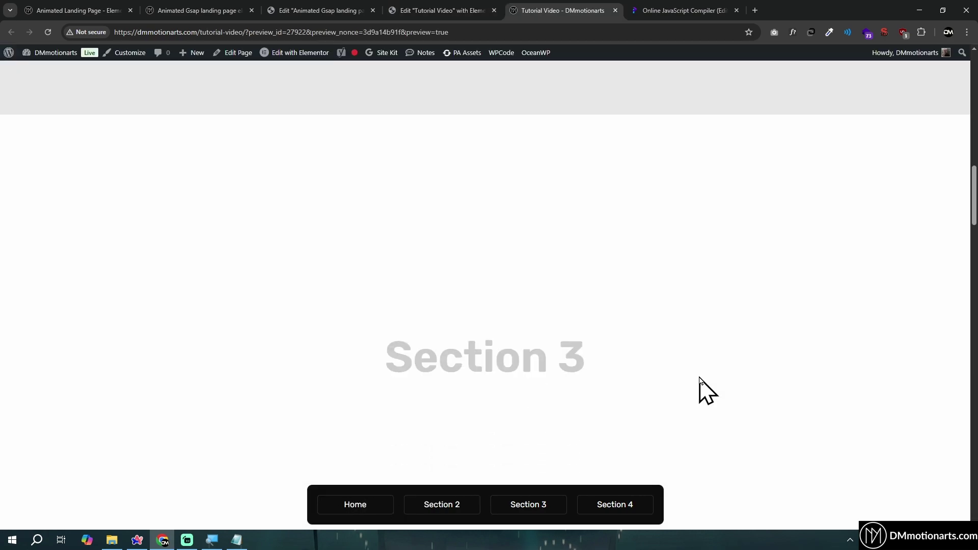
{"action": "scroll", "coordinate": [698, 377], "scroll_direction": "down", "scroll_amount": 6}
Step: Back in the editor, review the CSS ID and CSS classes of section containers 4, 3 and 2
{"action": "key", "text": "ctrl+shift+Tab"}
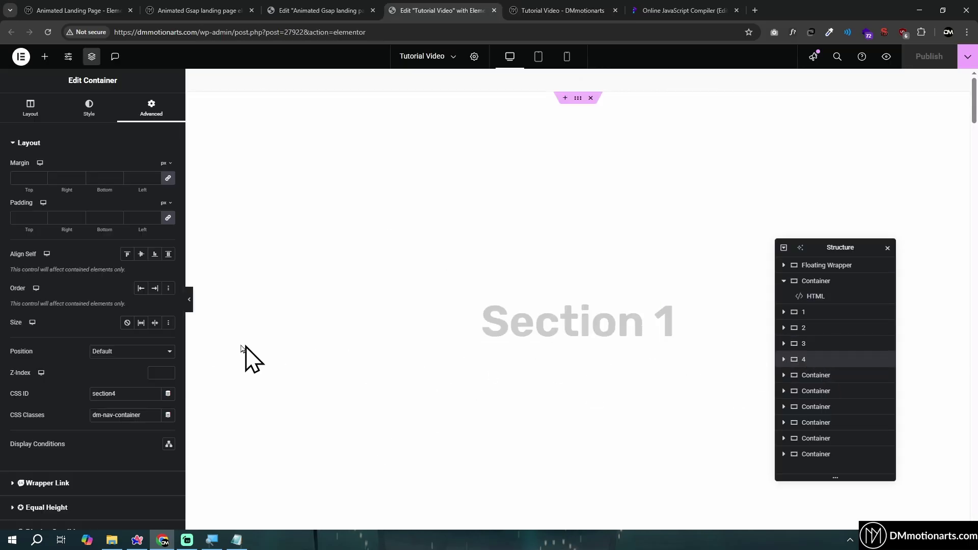
{"action": "scroll", "coordinate": [388, 352], "scroll_direction": "down", "scroll_amount": 1}
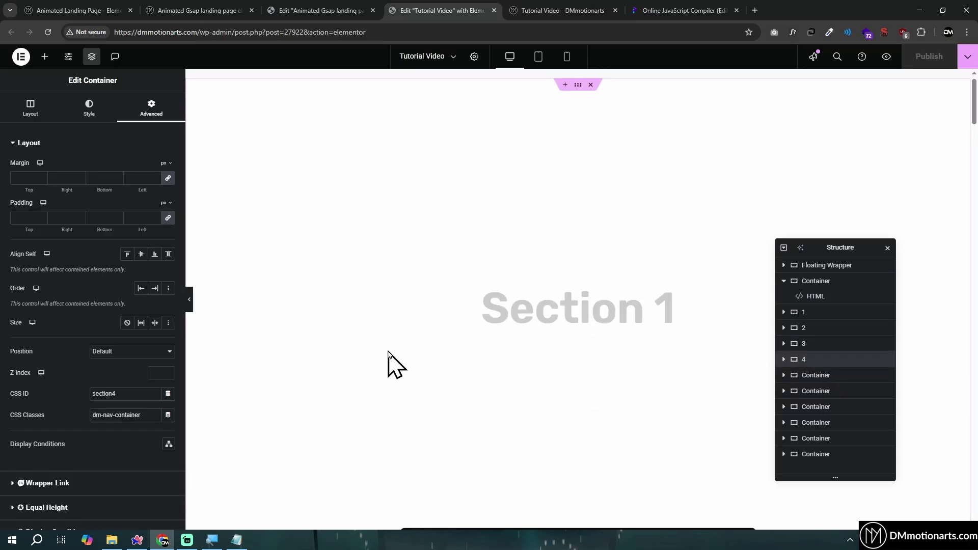
{"action": "double_click", "coordinate": [119, 394]}
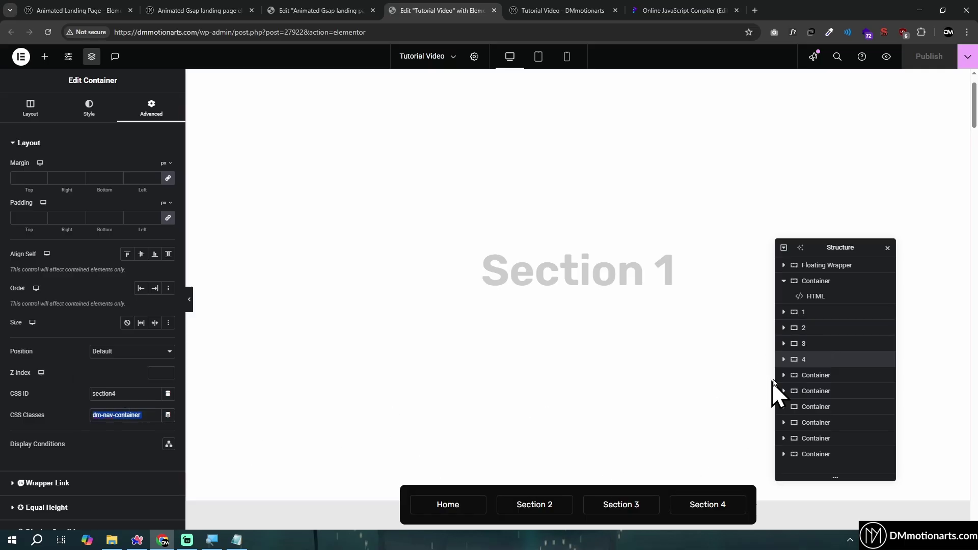
{"action": "left_click", "coordinate": [817, 344]}
{"action": "double_click", "coordinate": [140, 395]}
{"action": "double_click", "coordinate": [137, 415]}
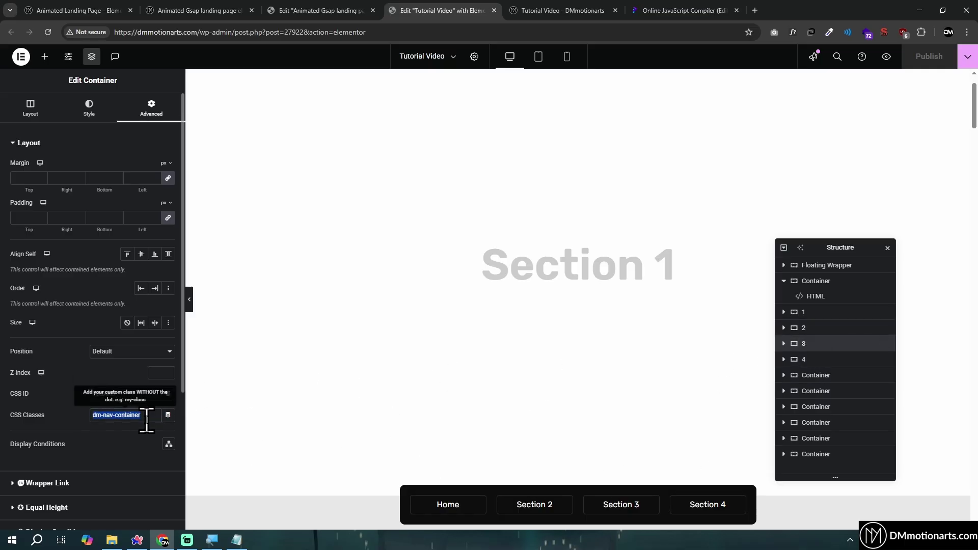
{"action": "left_click", "coordinate": [817, 327]}
{"action": "left_click", "coordinate": [128, 393]}
{"action": "left_click", "coordinate": [150, 416]}
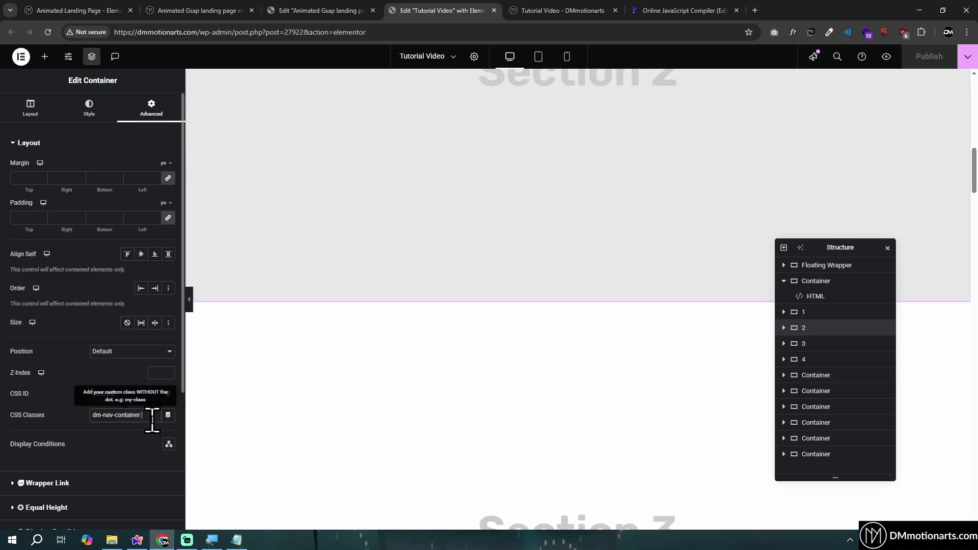
Step: Review the CSS classes of the Section 2 and Section 3 link containers in the navigation bar
{"action": "scroll", "coordinate": [452, 342], "scroll_direction": "up", "scroll_amount": 8}
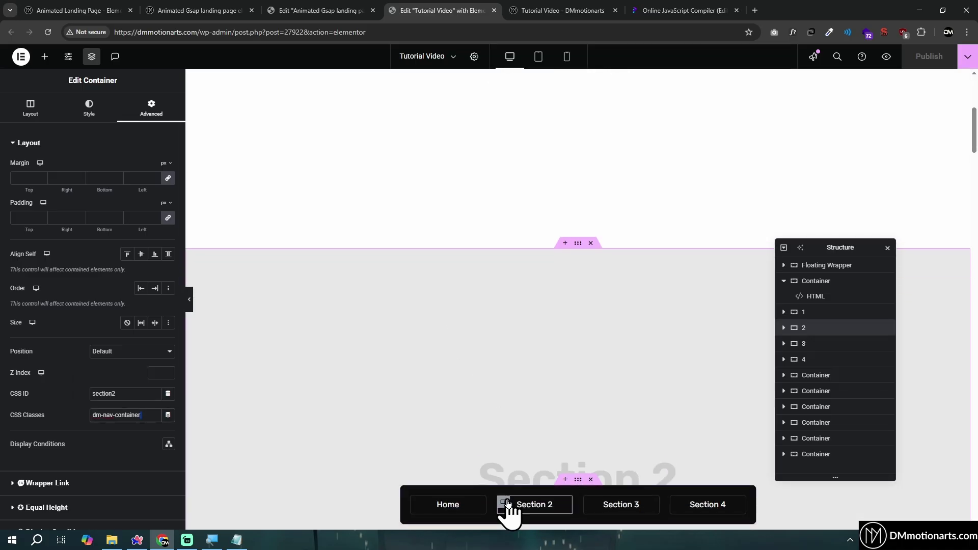
{"action": "left_click", "coordinate": [506, 503]}
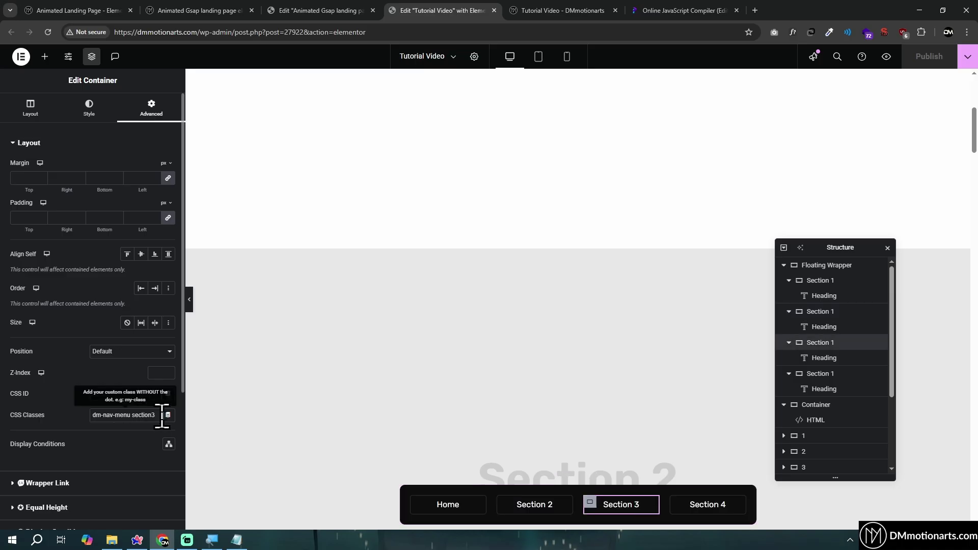
{"action": "scroll", "coordinate": [536, 377], "scroll_direction": "down", "scroll_amount": 3}
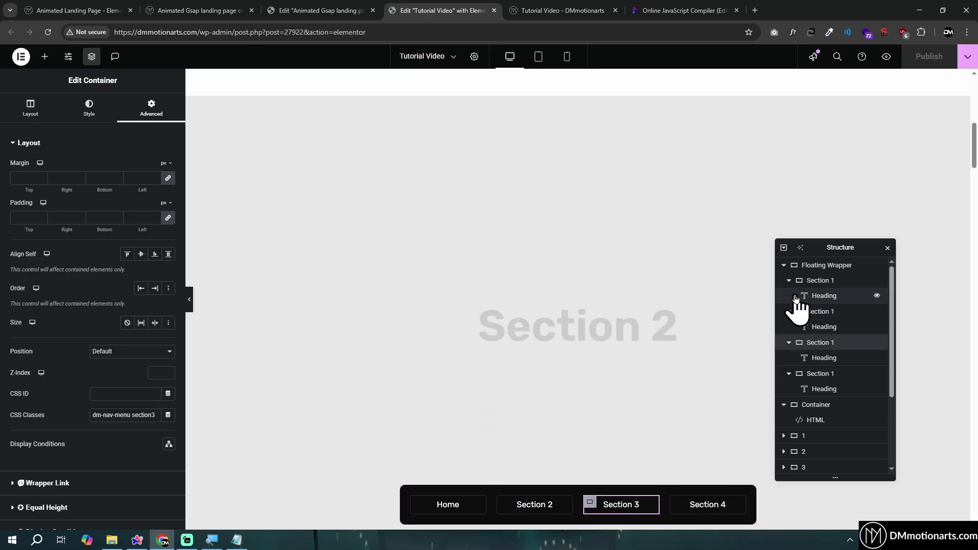
Step: Move the container holding the HTML code widget directly below section container 4 in the structure
{"action": "left_click", "coordinate": [784, 265]}
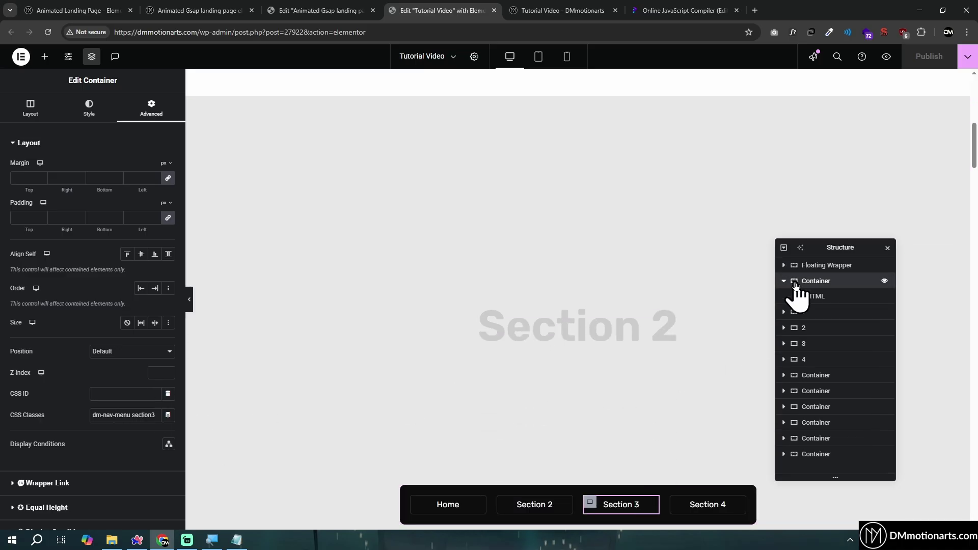
{"action": "left_click", "coordinate": [797, 281]}
{"action": "left_click", "coordinate": [813, 296]}
{"action": "left_click", "coordinate": [785, 281]}
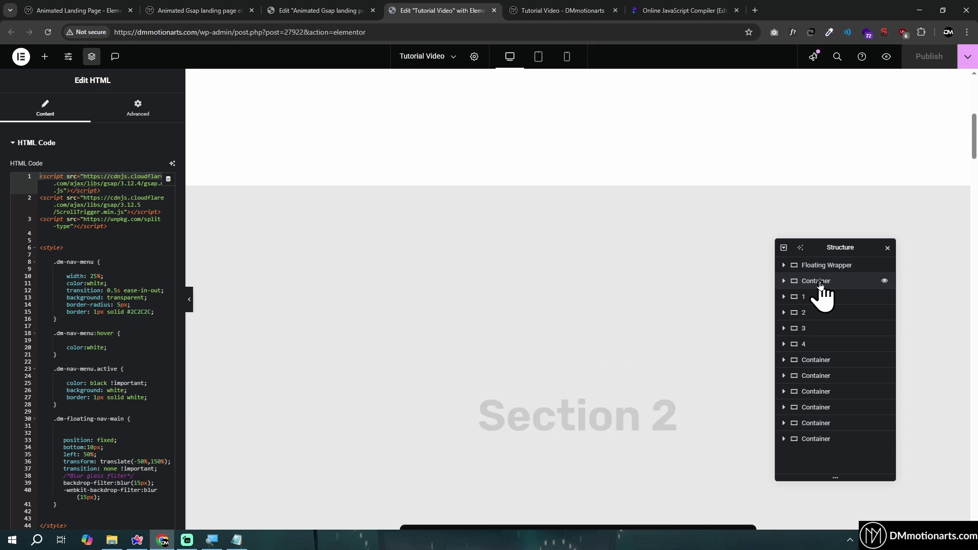
{"action": "left_click", "coordinate": [815, 282]}
{"action": "left_click_drag", "start_coordinate": [818, 288], "coordinate": [810, 357]}
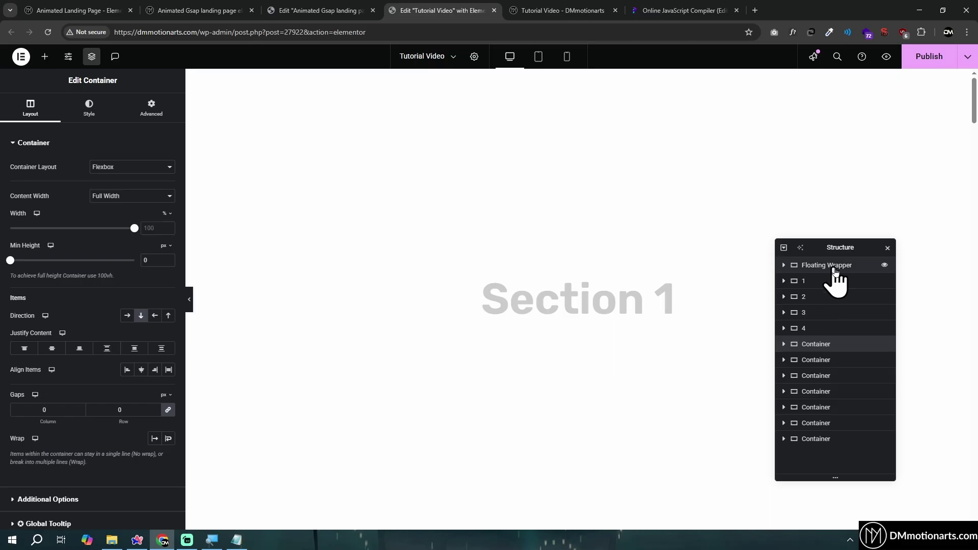
Step: Expand the moved container to show its HTML widget, publish the page and open its preview
{"action": "left_click", "coordinate": [782, 345]}
{"action": "left_click", "coordinate": [783, 345]}
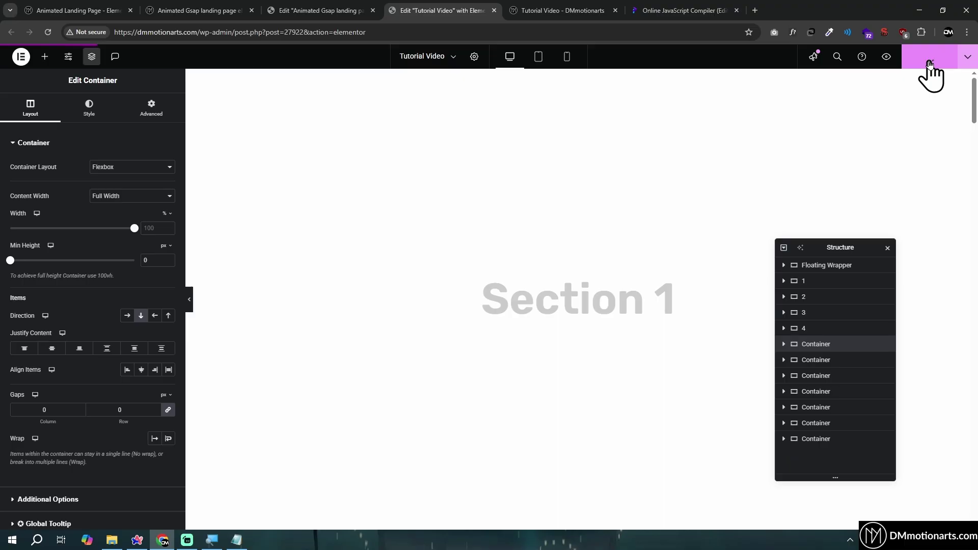
{"action": "left_click", "coordinate": [783, 345]}
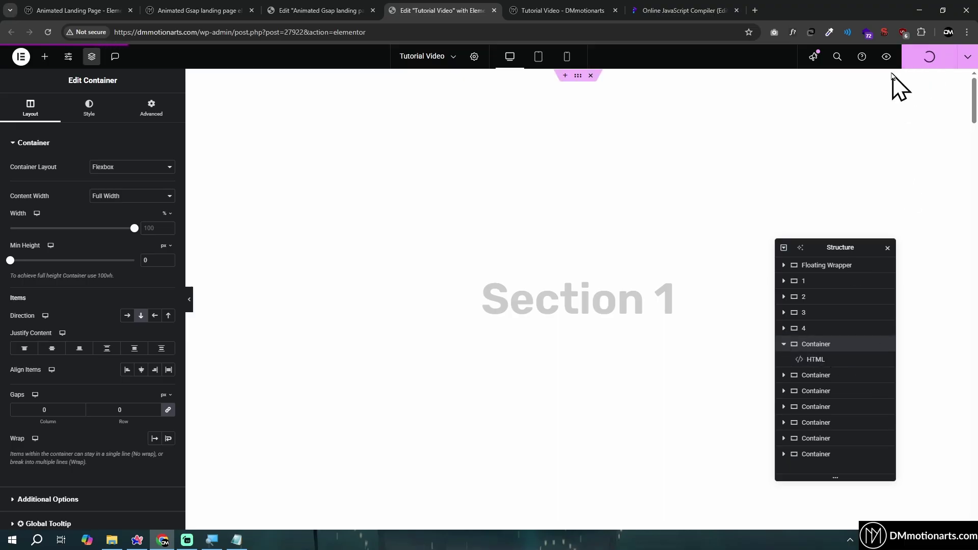
{"action": "left_click", "coordinate": [886, 57]}
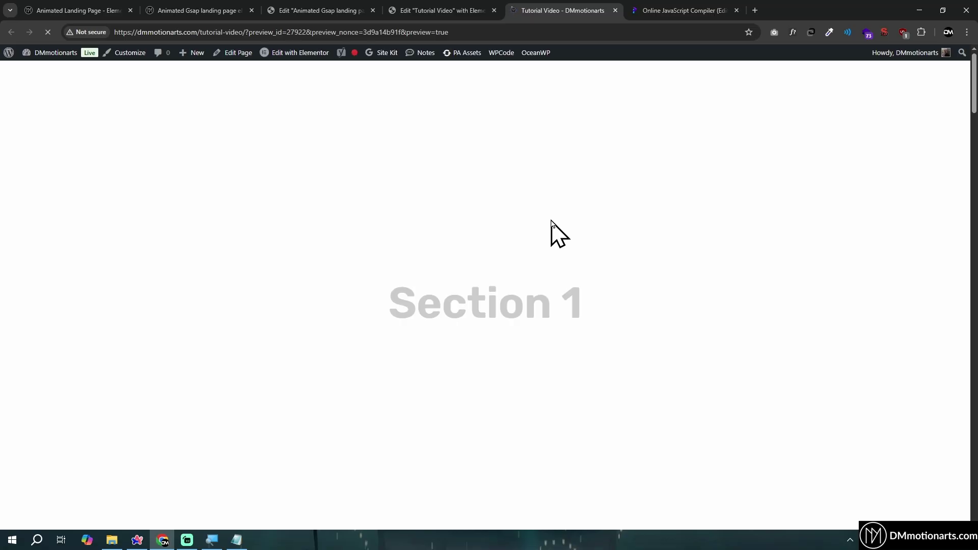
Step: Browse the preview through Sections 1 to 4 and back, checking the floating navigation bar's visibility and active-link highlighting
{"action": "scroll", "coordinate": [557, 234], "scroll_direction": "down", "scroll_amount": 5}
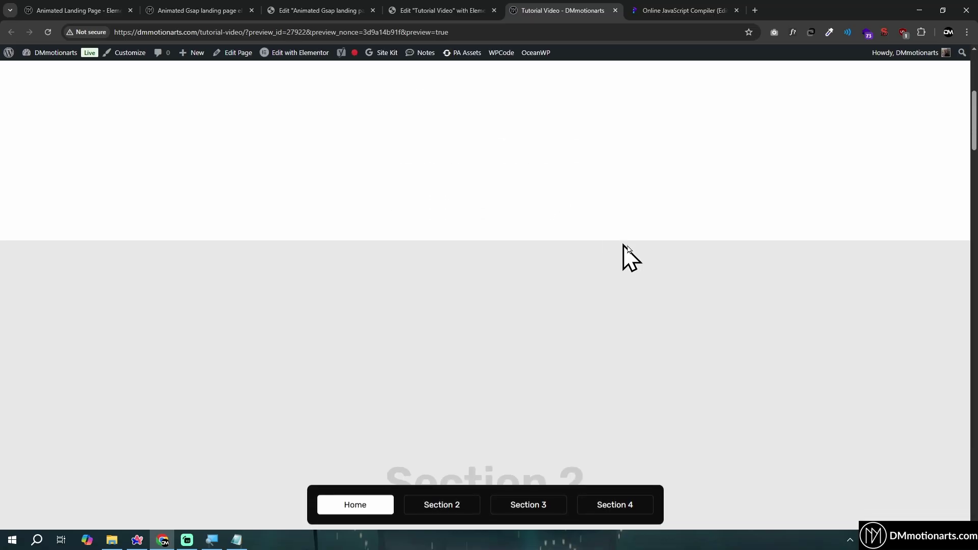
{"action": "scroll", "coordinate": [657, 260], "scroll_direction": "down", "scroll_amount": 5}
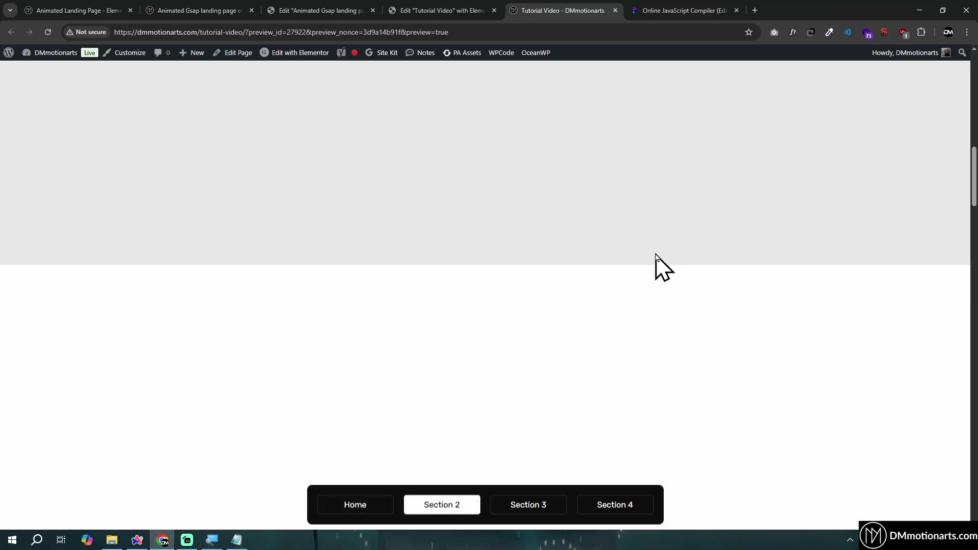
{"action": "scroll", "coordinate": [657, 260], "scroll_direction": "up", "scroll_amount": 3}
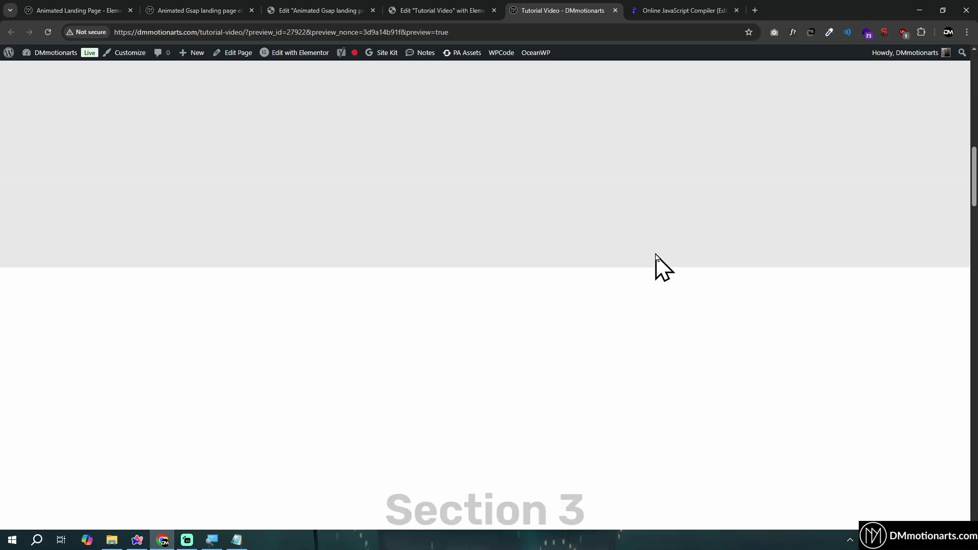
{"action": "scroll", "coordinate": [657, 259], "scroll_direction": "down", "scroll_amount": 1}
{"action": "scroll", "coordinate": [657, 260], "scroll_direction": "down", "scroll_amount": 2}
{"action": "scroll", "coordinate": [657, 259], "scroll_direction": "up", "scroll_amount": 3}
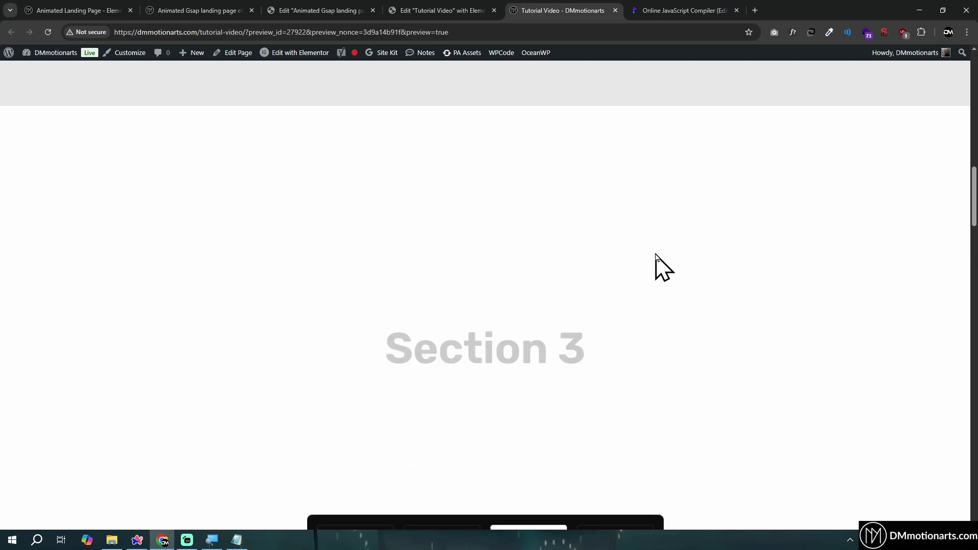
{"action": "scroll", "coordinate": [656, 255], "scroll_direction": "down", "scroll_amount": 8}
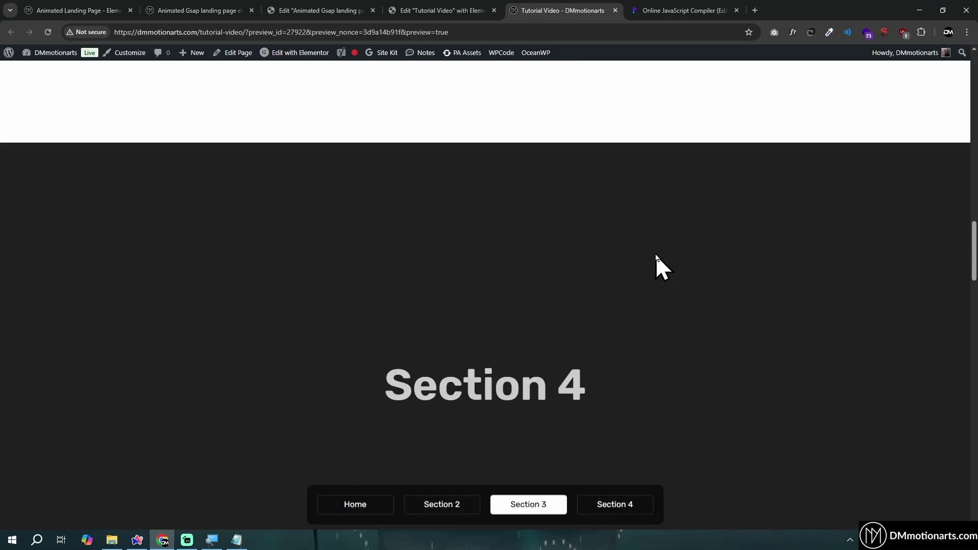
{"action": "scroll", "coordinate": [656, 255], "scroll_direction": "up", "scroll_amount": 9}
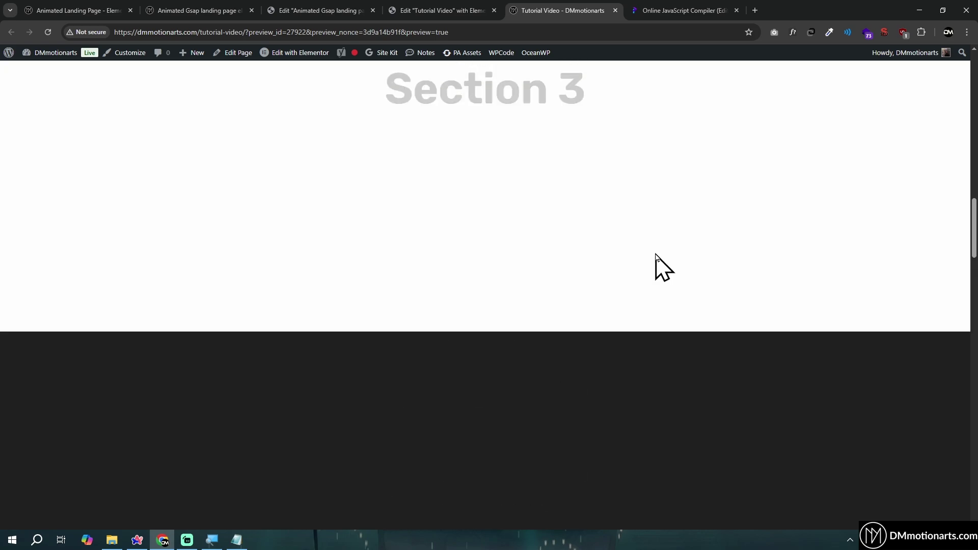
{"action": "scroll", "coordinate": [656, 255], "scroll_direction": "down", "scroll_amount": 8}
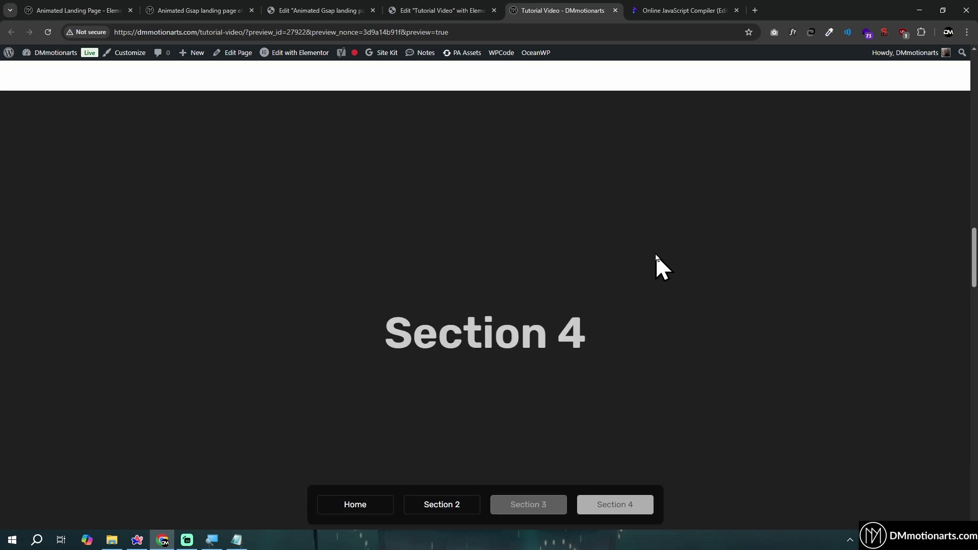
{"action": "scroll", "coordinate": [655, 255], "scroll_direction": "up", "scroll_amount": 8}
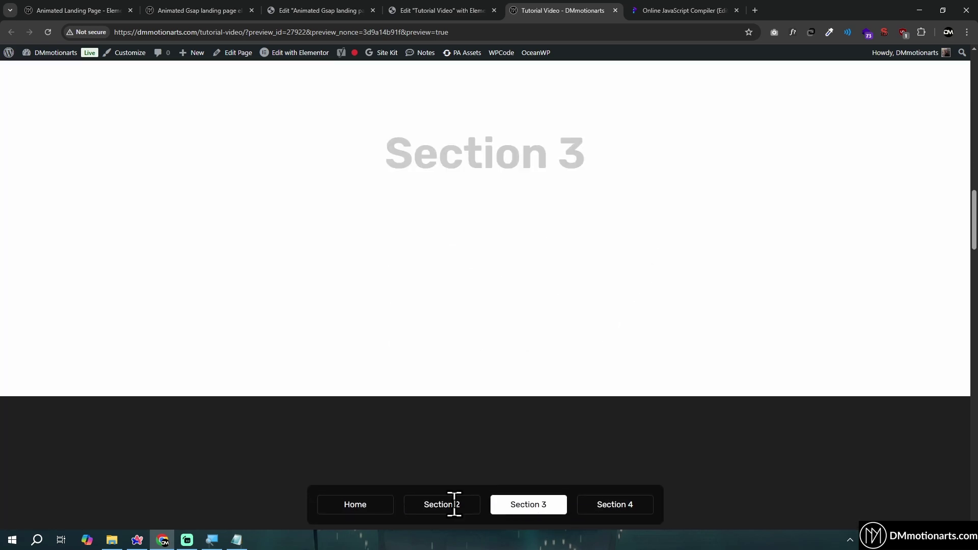
Step: Back in the Elementor editor, set the HTML tag of the navigation bar's Home link container to a (link)
{"action": "left_click", "coordinate": [447, 4]}
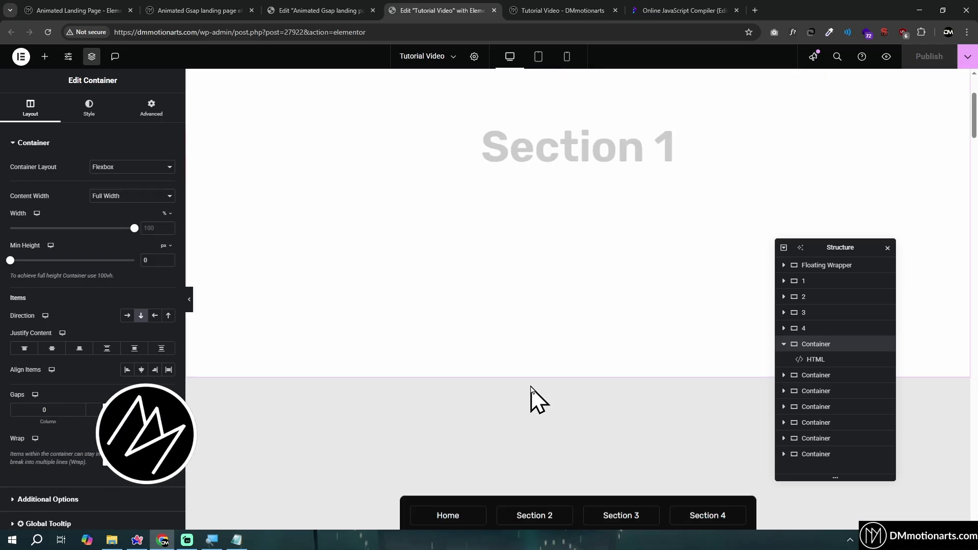
{"action": "left_click", "coordinate": [417, 507]}
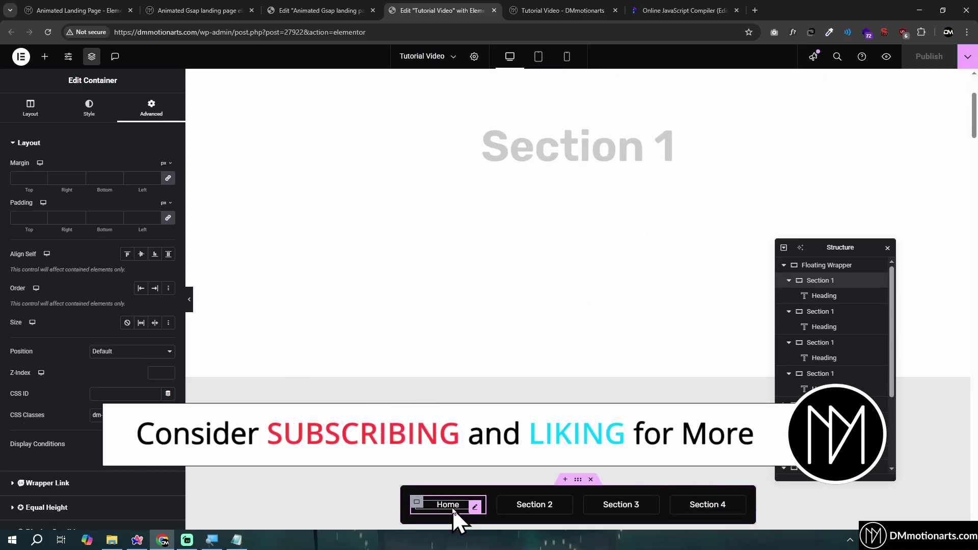
{"action": "left_click", "coordinate": [32, 111]}
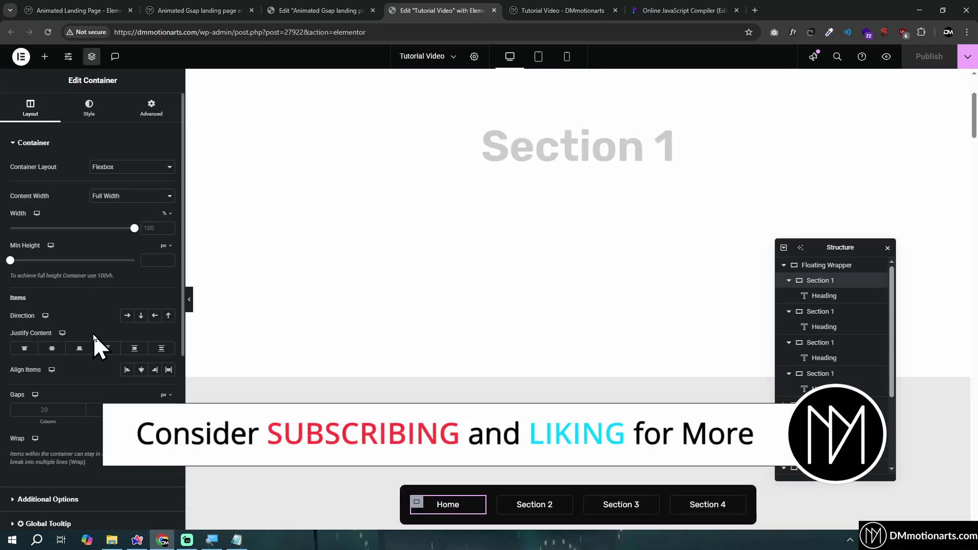
{"action": "left_click", "coordinate": [48, 499]}
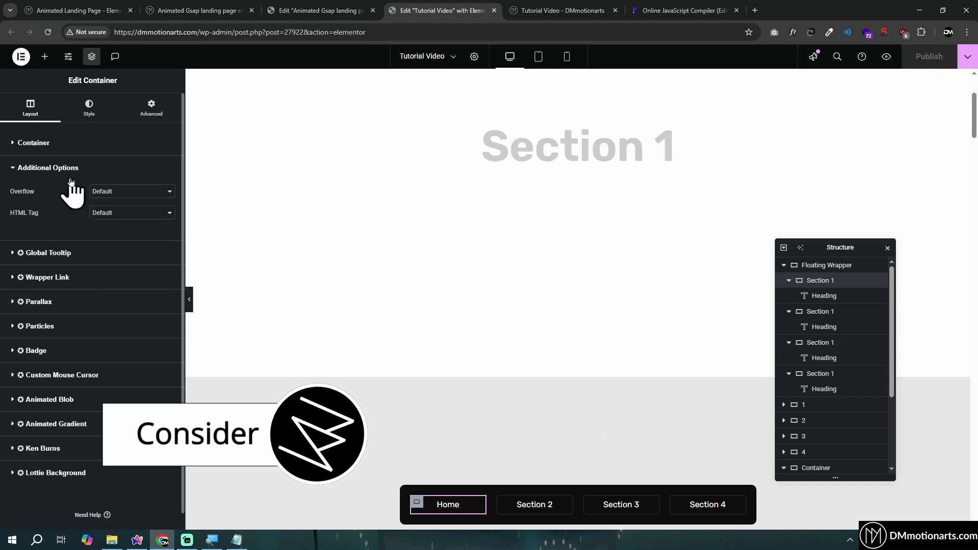
{"action": "left_click", "coordinate": [121, 192]}
{"action": "left_click", "coordinate": [119, 195]}
{"action": "left_click", "coordinate": [118, 213]}
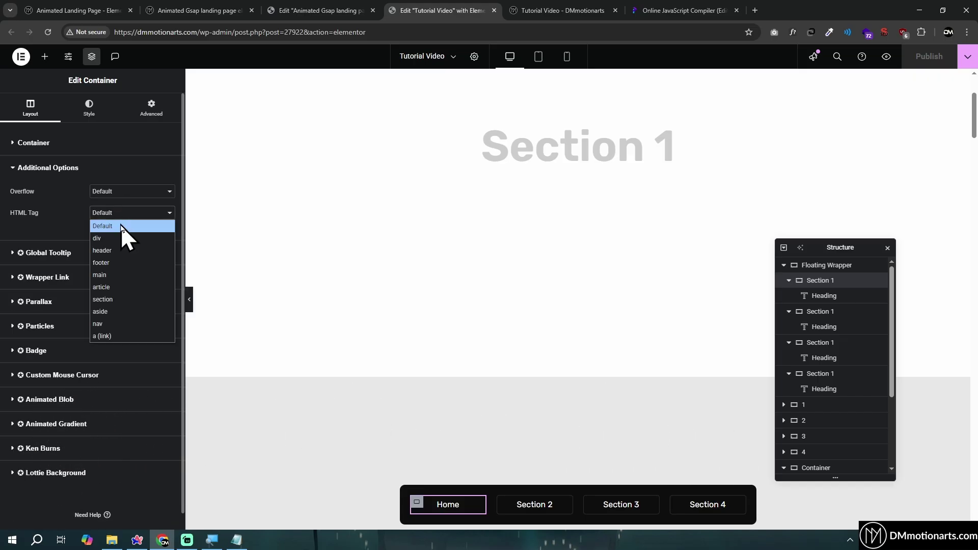
{"action": "left_click", "coordinate": [111, 335]}
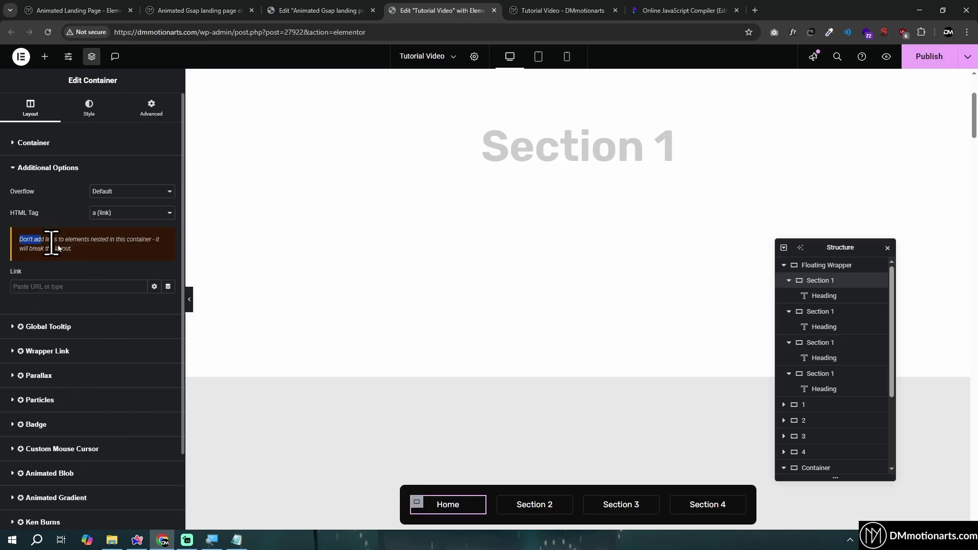
{"action": "left_click_drag", "start_coordinate": [57, 248], "coordinate": [78, 250]}
{"action": "left_click", "coordinate": [78, 249]}
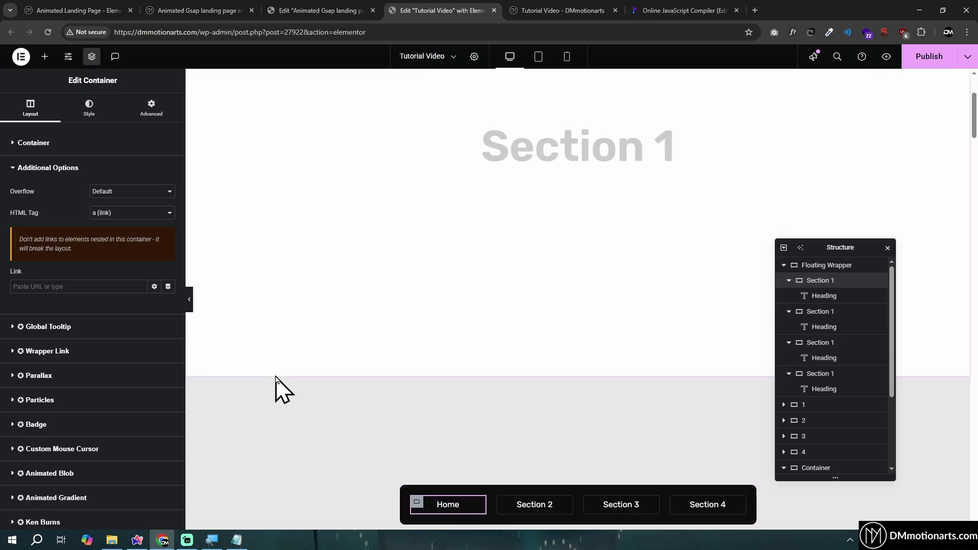
Step: Set the Home link container's link to #home and check the CSS ID of section container 1
{"action": "left_click", "coordinate": [458, 507]}
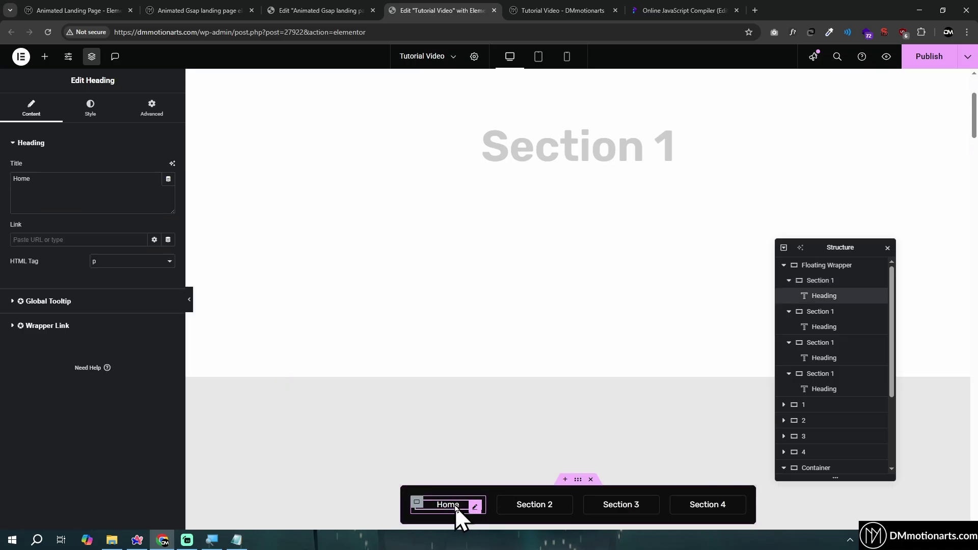
{"action": "left_click", "coordinate": [415, 504]}
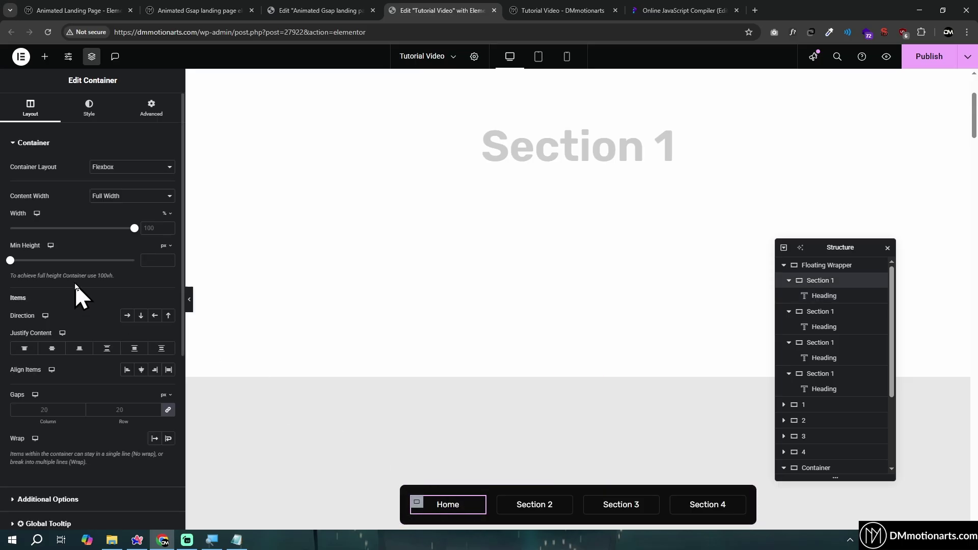
{"action": "left_click", "coordinate": [32, 499]}
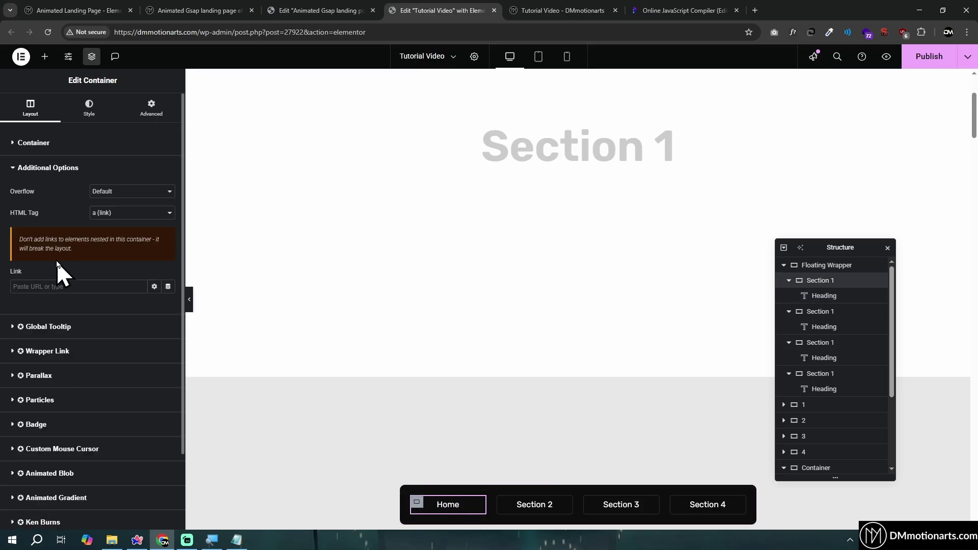
{"action": "type", "text": "home"}
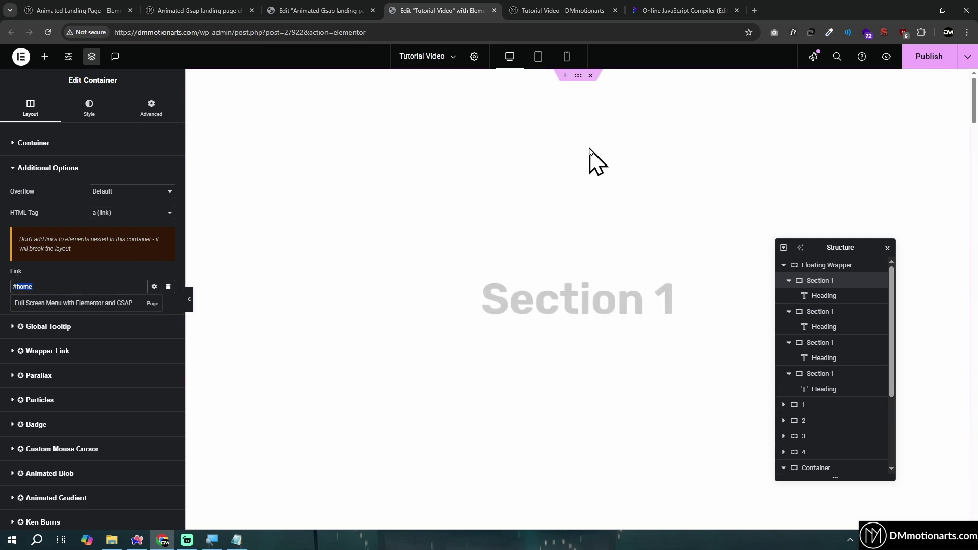
{"action": "left_click", "coordinate": [579, 78]}
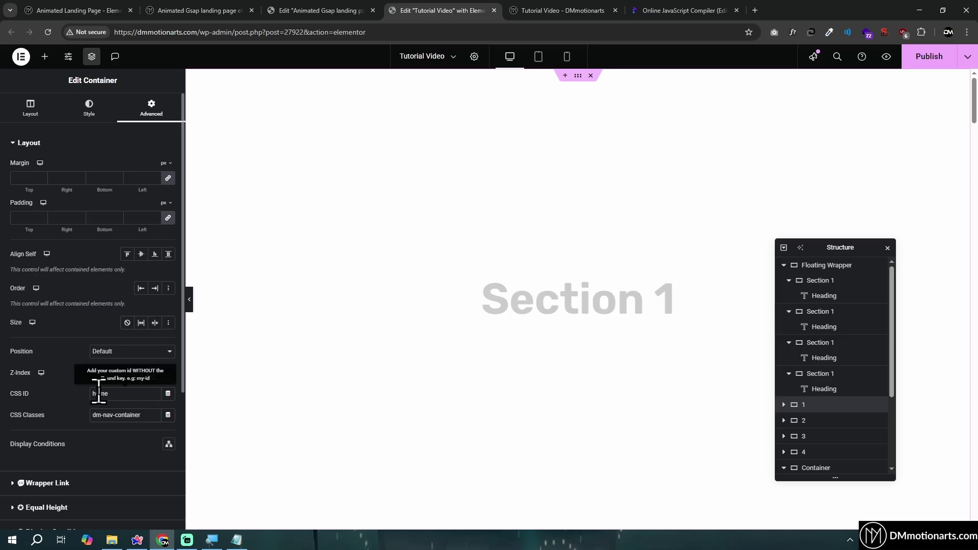
Step: Switch to the page preview, move down to Section 3 and test the Home link in the navigation bar
{"action": "left_click", "coordinate": [892, 64]}
{"action": "scroll", "coordinate": [639, 326], "scroll_direction": "down", "scroll_amount": 10}
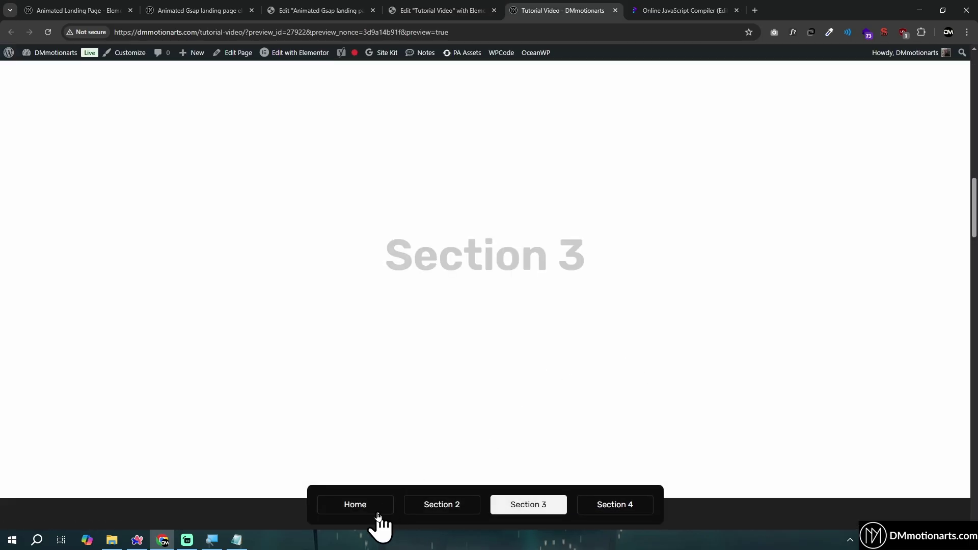
{"action": "left_click", "coordinate": [378, 511]}
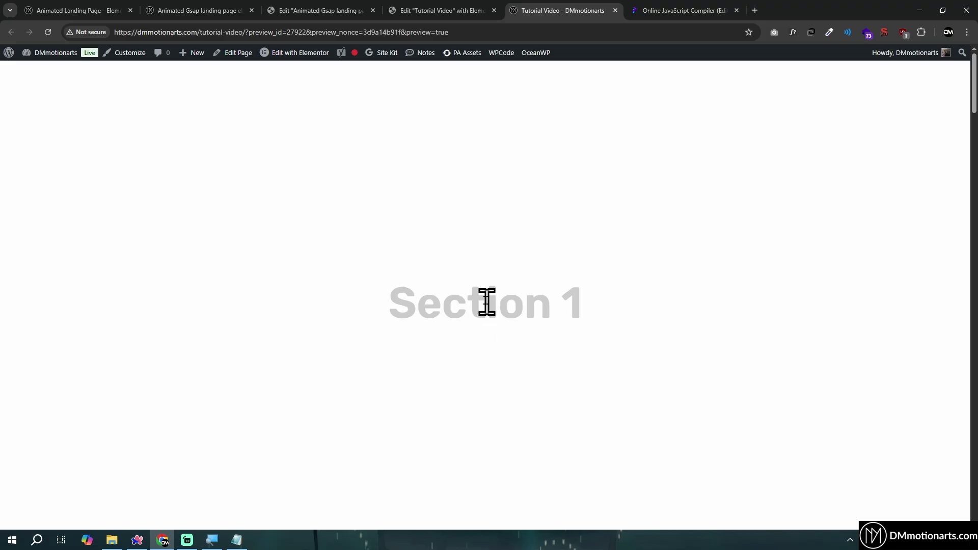
Step: Back in the editor, review the responsive visibility options of the Floating Wrapper container
{"action": "left_click", "coordinate": [427, 11]}
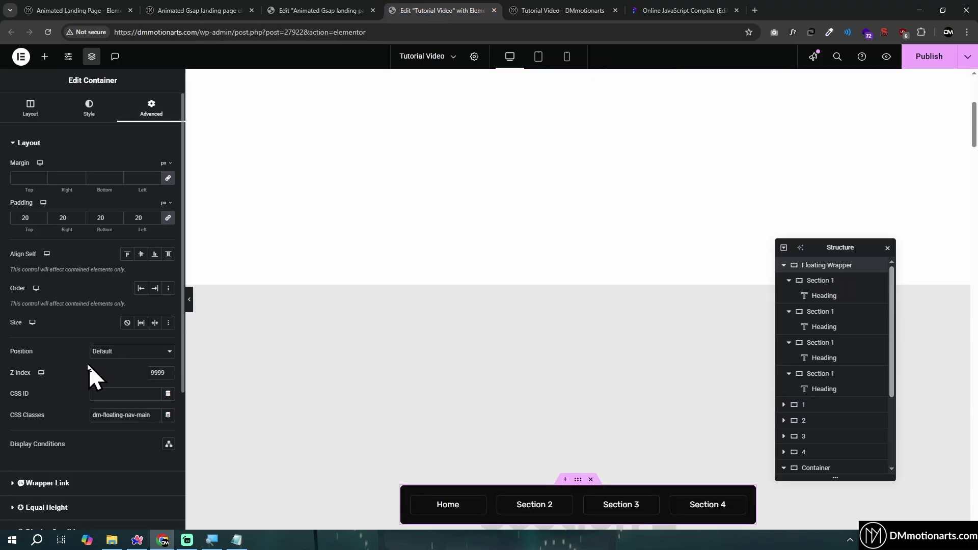
{"action": "scroll", "coordinate": [88, 364], "scroll_direction": "down", "scroll_amount": 4}
{"action": "left_click", "coordinate": [104, 415]}
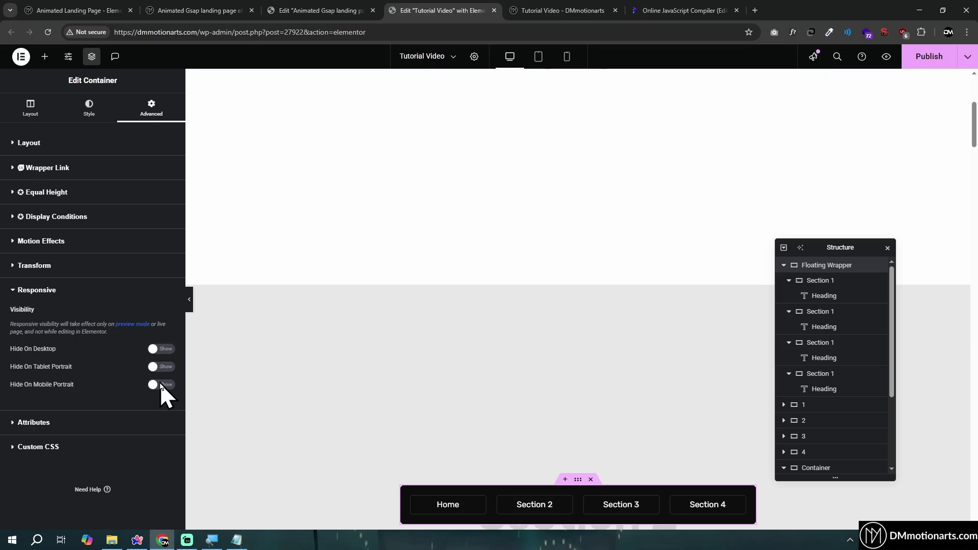
{"action": "left_click", "coordinate": [34, 105]}
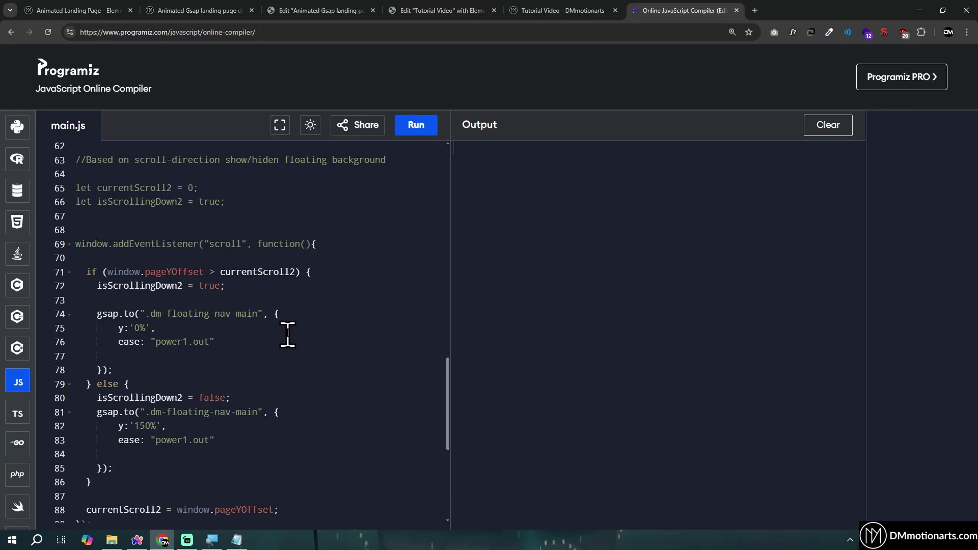
Step: Reload the page preview and check how the floating navigation bar reacts to moving down and back up the page
{"action": "left_click", "coordinate": [564, 10]}
{"action": "key", "text": "F5"}
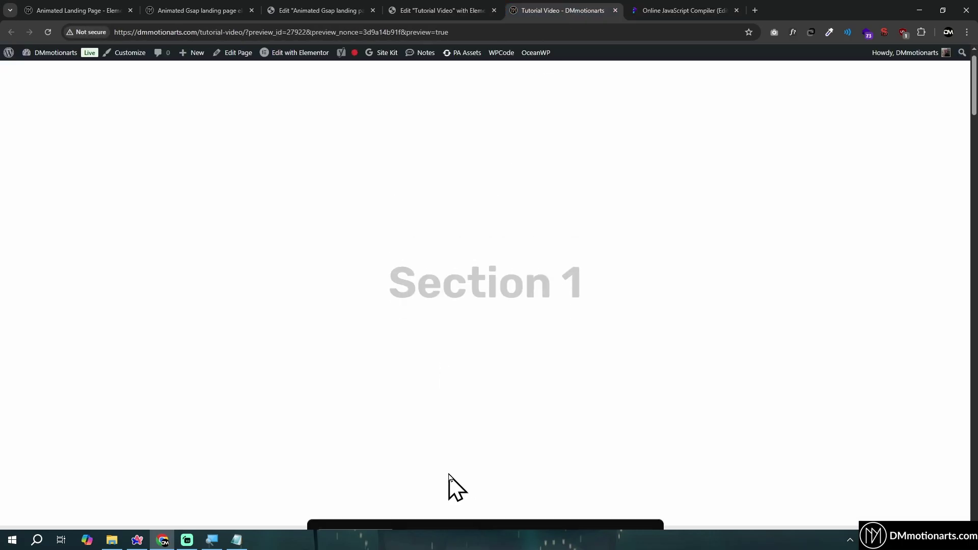
{"action": "scroll", "coordinate": [529, 275], "scroll_direction": "down", "scroll_amount": 5}
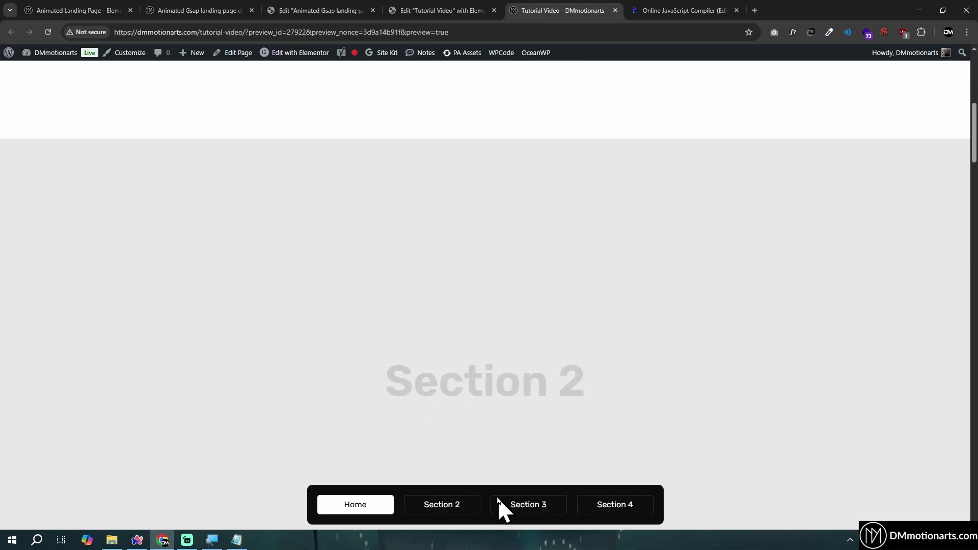
{"action": "scroll", "coordinate": [489, 448], "scroll_direction": "up", "scroll_amount": 4}
Step: In the online JavaScript compiler, set y to '0%' in the else branch's gsap.to call and review the scroll-direction condition
{"action": "left_click", "coordinate": [693, 7]}
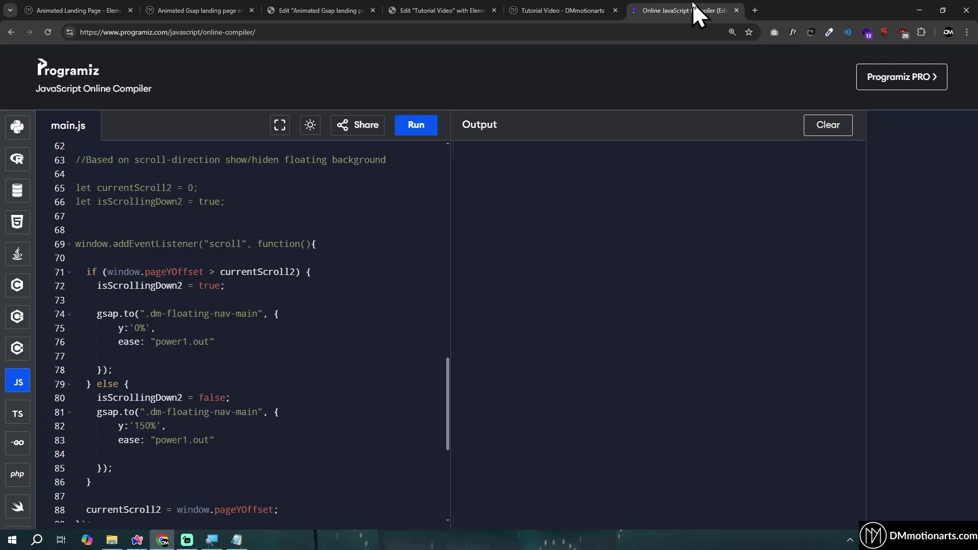
{"action": "scroll", "coordinate": [184, 408], "scroll_direction": "down", "scroll_amount": 1}
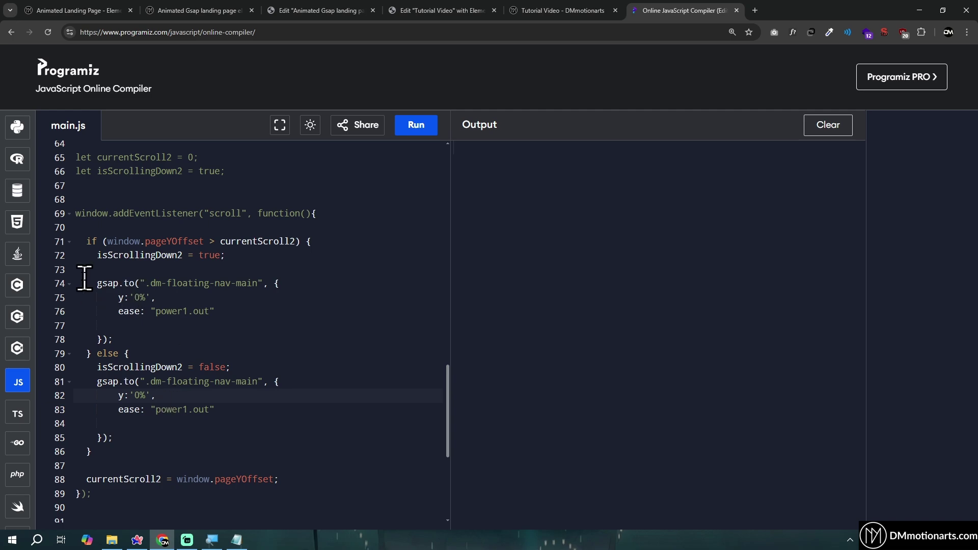
{"action": "left_click_drag", "start_coordinate": [85, 278], "coordinate": [262, 452]}
{"action": "left_click", "coordinate": [262, 452]}
{"action": "left_click_drag", "start_coordinate": [79, 242], "coordinate": [232, 452]}
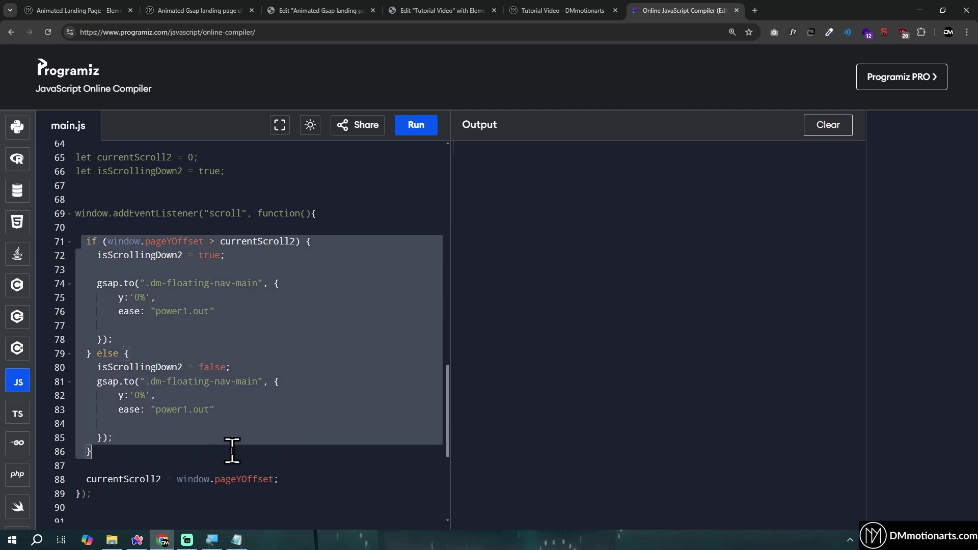
{"action": "left_click", "coordinate": [245, 456]}
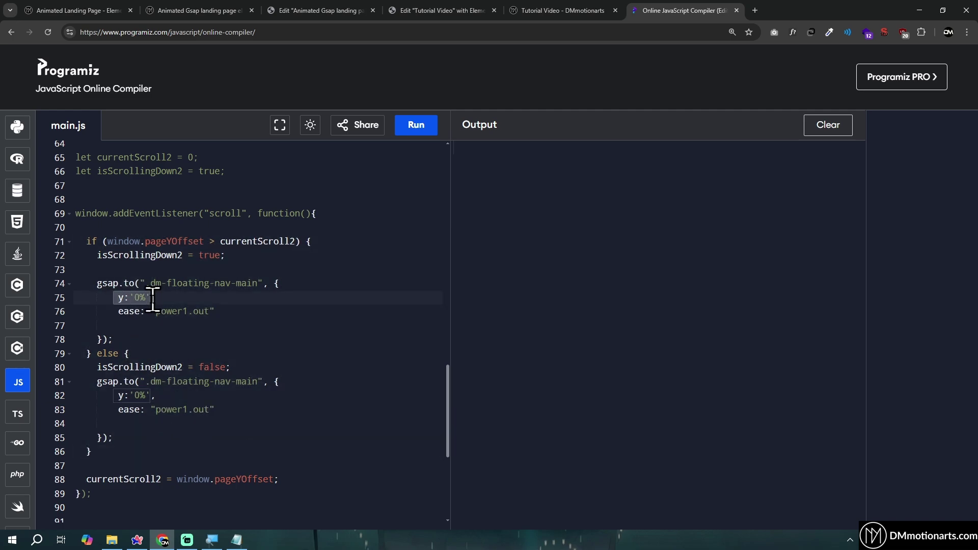
{"action": "left_click", "coordinate": [167, 397]}
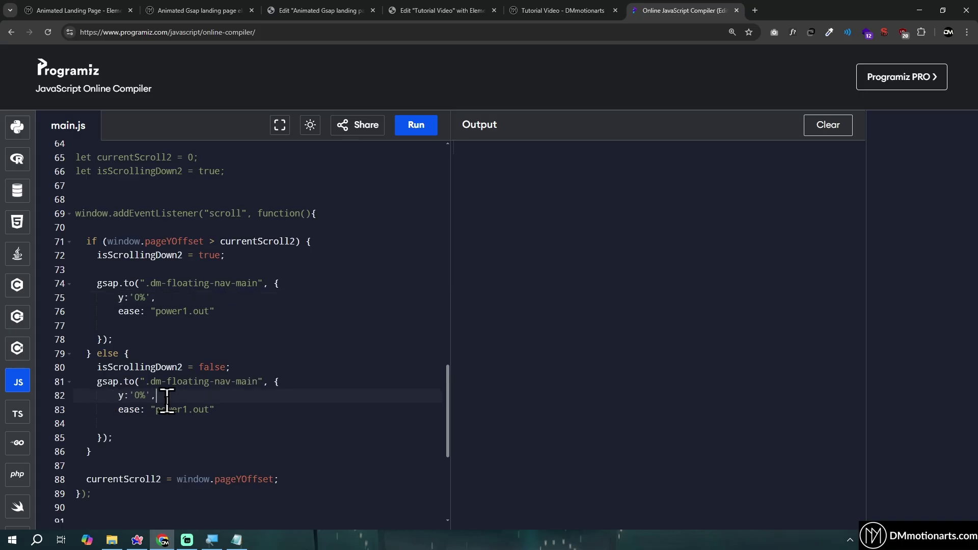
Step: Examine the two 15px backdrop-filter blur lines in the .dm-floating-nav-main CSS rule
{"action": "scroll", "coordinate": [132, 451], "scroll_direction": "up", "scroll_amount": 10}
{"action": "left_click_drag", "start_coordinate": [113, 412], "coordinate": [323, 430]}
{"action": "left_click", "coordinate": [322, 428]}
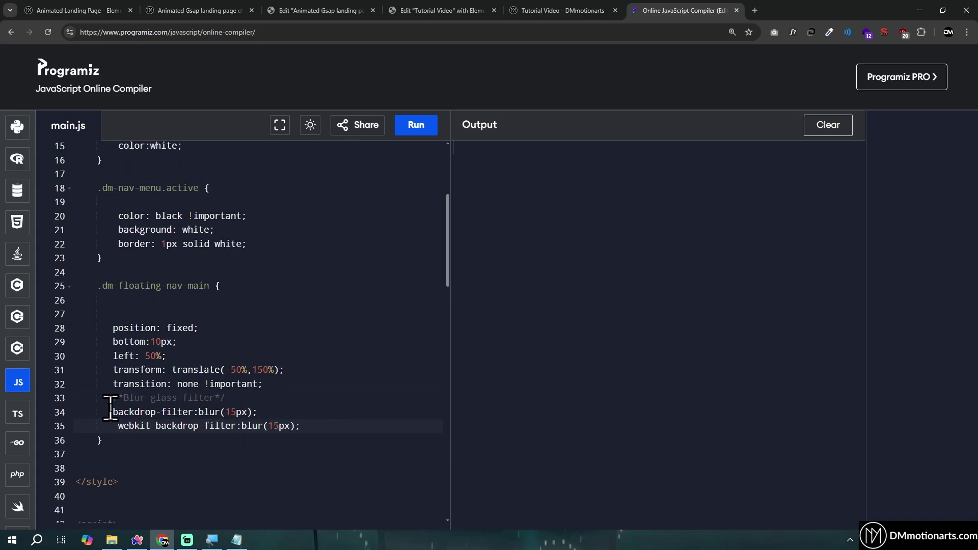
{"action": "left_click_drag", "start_coordinate": [110, 411], "coordinate": [317, 426]}
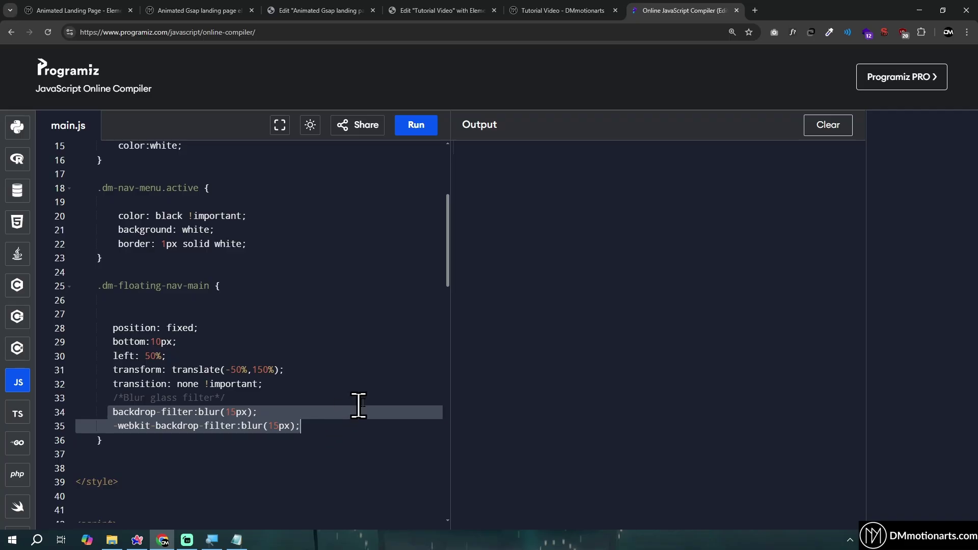
Step: In the Elementor editor, make the Floating Wrapper container's background a nearly transparent black, #00000014
{"action": "left_click", "coordinate": [457, 3]}
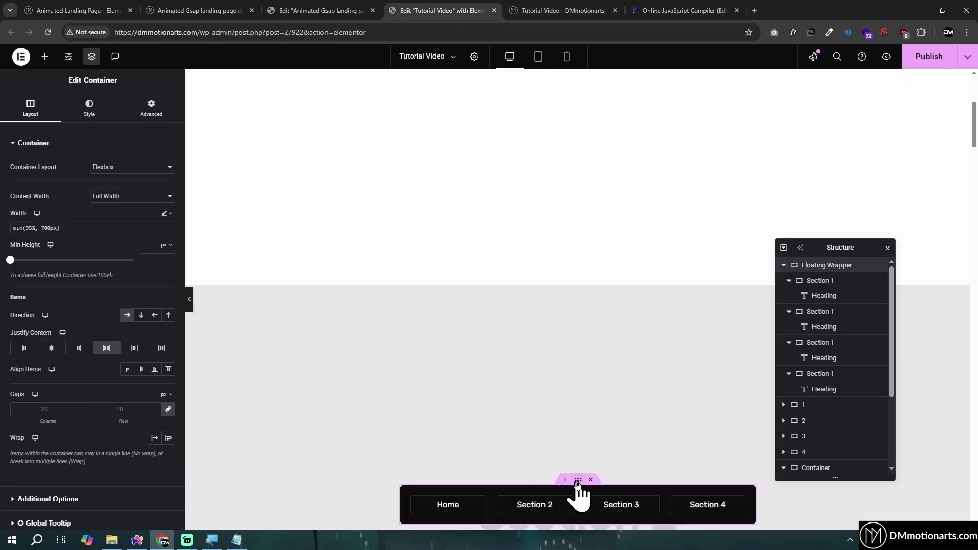
{"action": "left_click", "coordinate": [89, 108]}
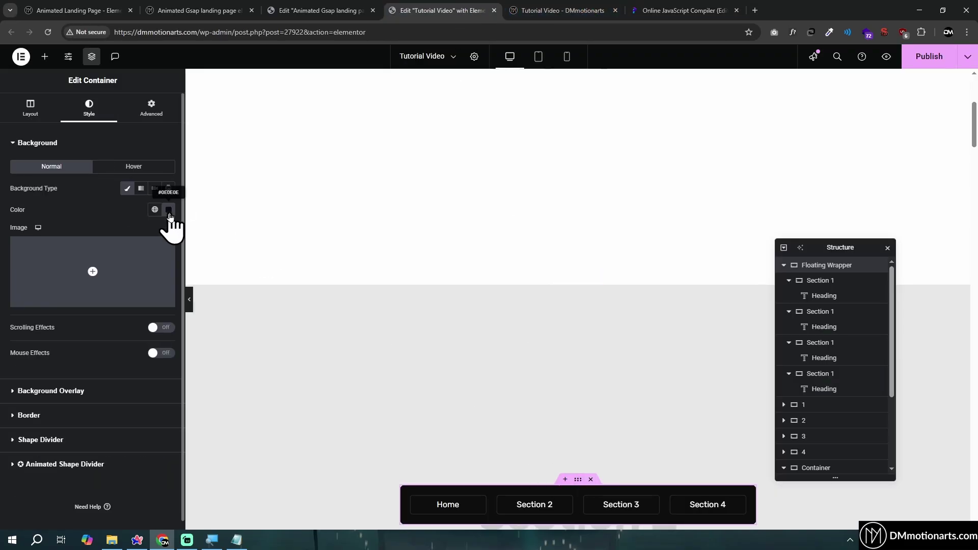
{"action": "left_click", "coordinate": [169, 210]}
{"action": "mouse_move", "coordinate": [111, 355]}
{"action": "left_mouse_down"}
{"action": "mouse_move", "coordinate": [127, 351]}
{"action": "mouse_move", "coordinate": [117, 345]}
{"action": "left_mouse_up"}
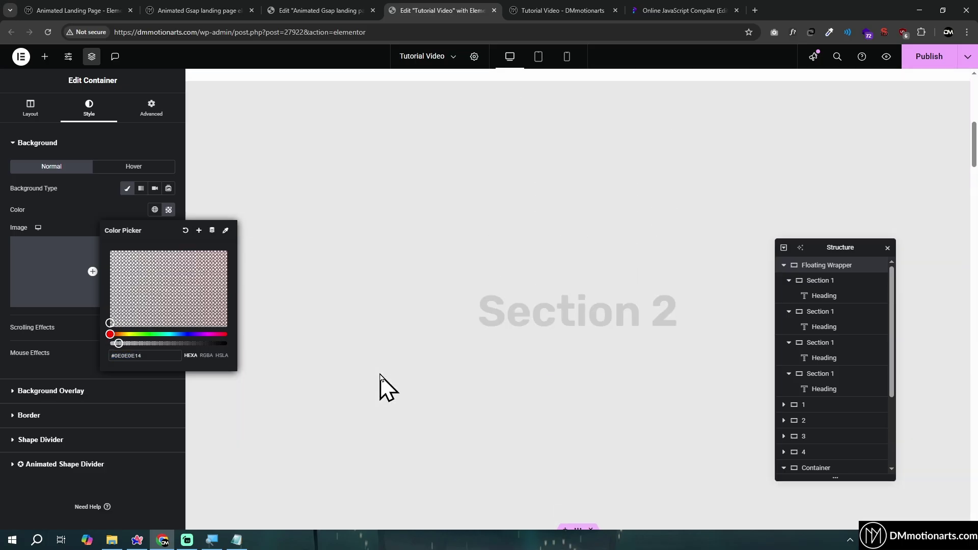
{"action": "left_click", "coordinate": [637, 514]}
{"action": "left_click", "coordinate": [168, 210]}
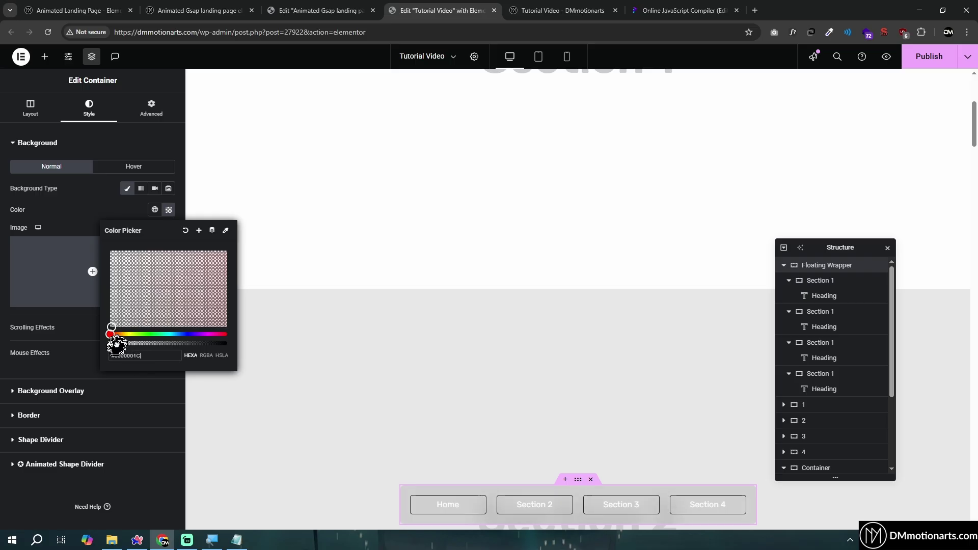
{"action": "left_click_drag", "start_coordinate": [116, 345], "coordinate": [118, 346]}
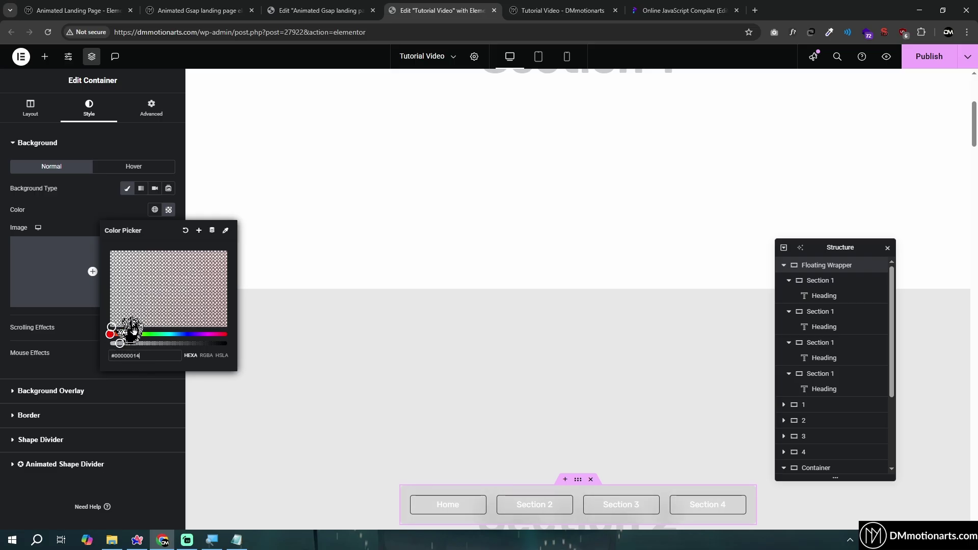
Step: Check the floating bar's glass blur against the light and dark page sections
{"action": "scroll", "coordinate": [368, 364], "scroll_direction": "down", "scroll_amount": 10}
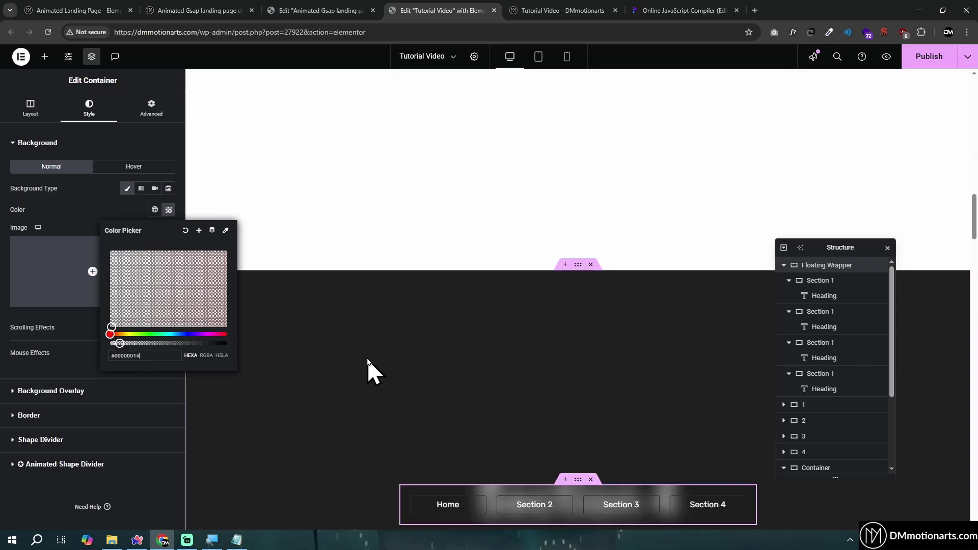
{"action": "scroll", "coordinate": [368, 364], "scroll_direction": "up", "scroll_amount": 5}
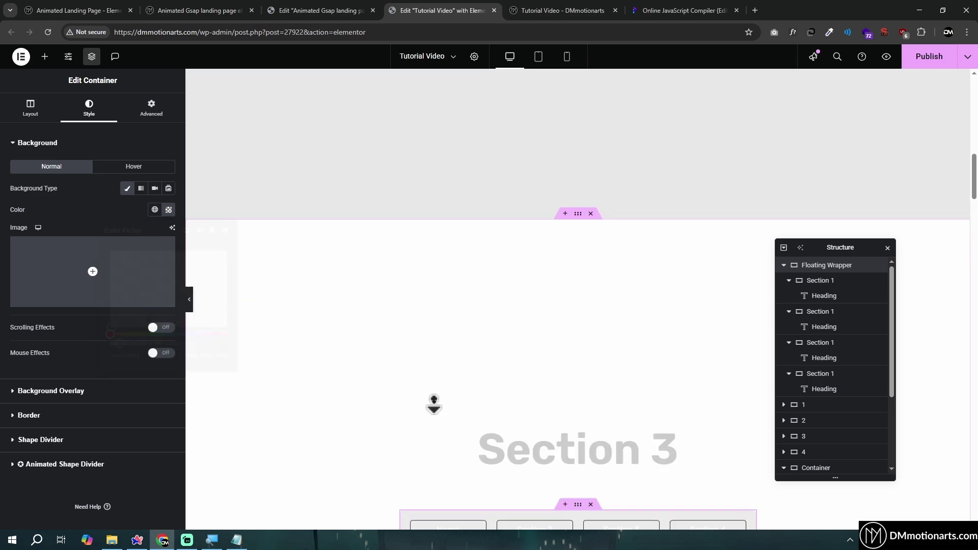
{"action": "scroll", "coordinate": [433, 403], "scroll_direction": "down", "scroll_amount": 6}
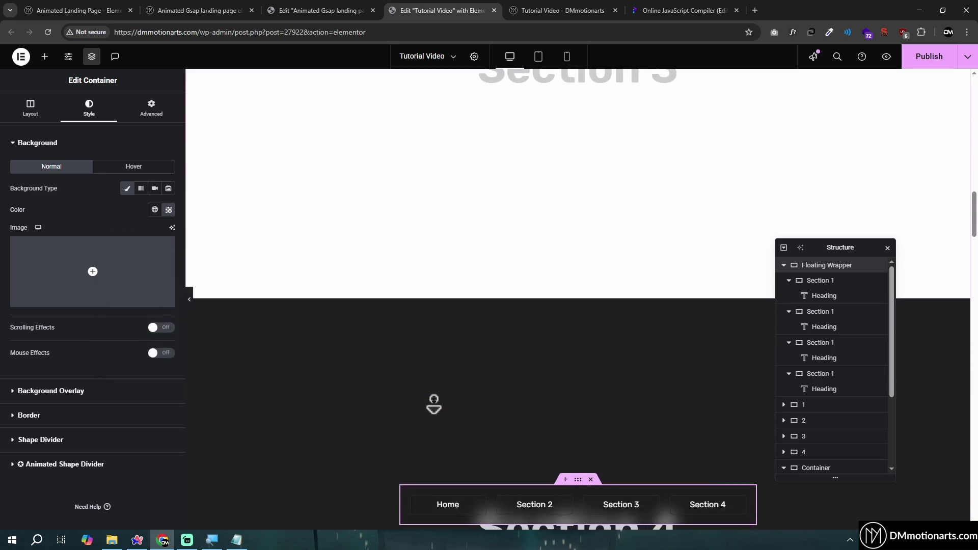
{"action": "scroll", "coordinate": [433, 404], "scroll_direction": "down", "scroll_amount": 1}
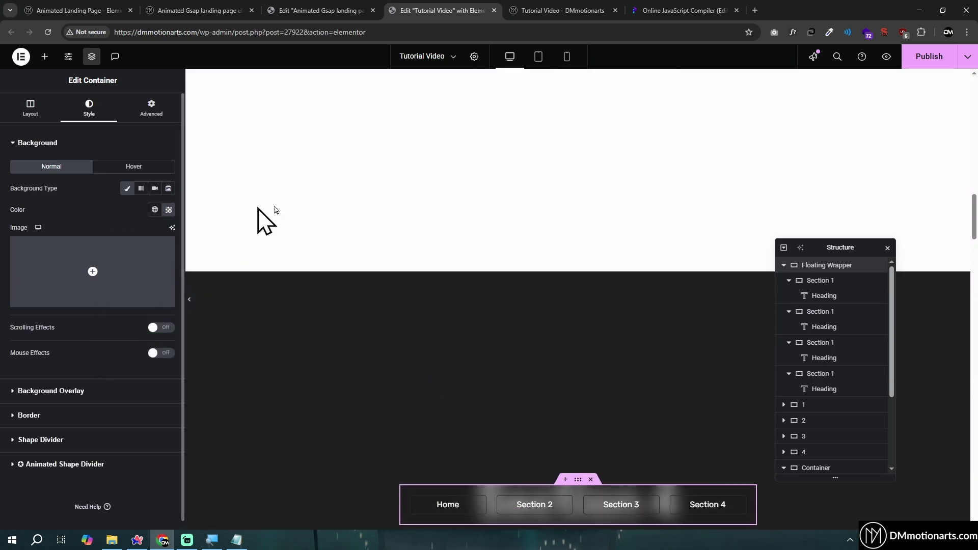
{"action": "middle_click", "coordinate": [513, 385]}
{"action": "middle_click", "coordinate": [504, 328]}
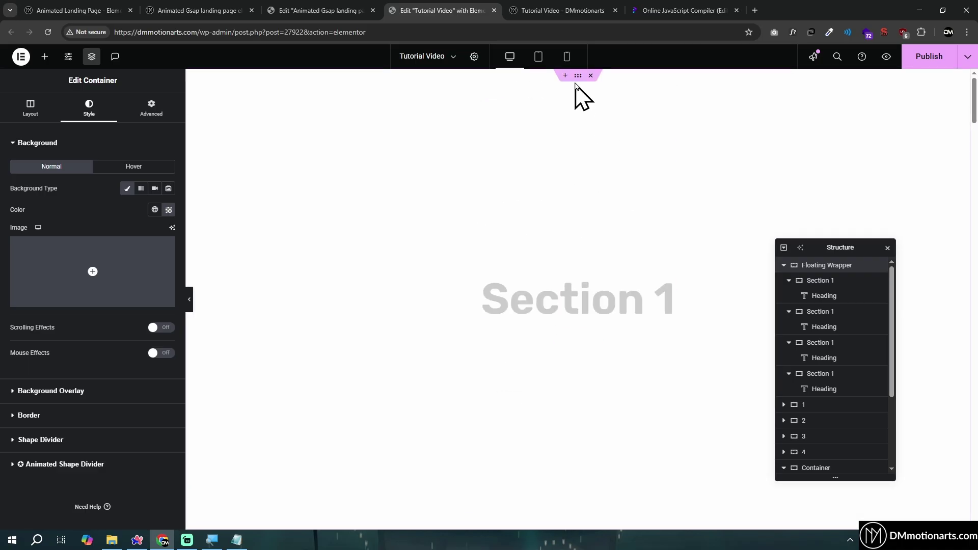
Step: Review the CSS ID and CSS class assigned to the first page section's container
{"action": "left_click", "coordinate": [576, 82]}
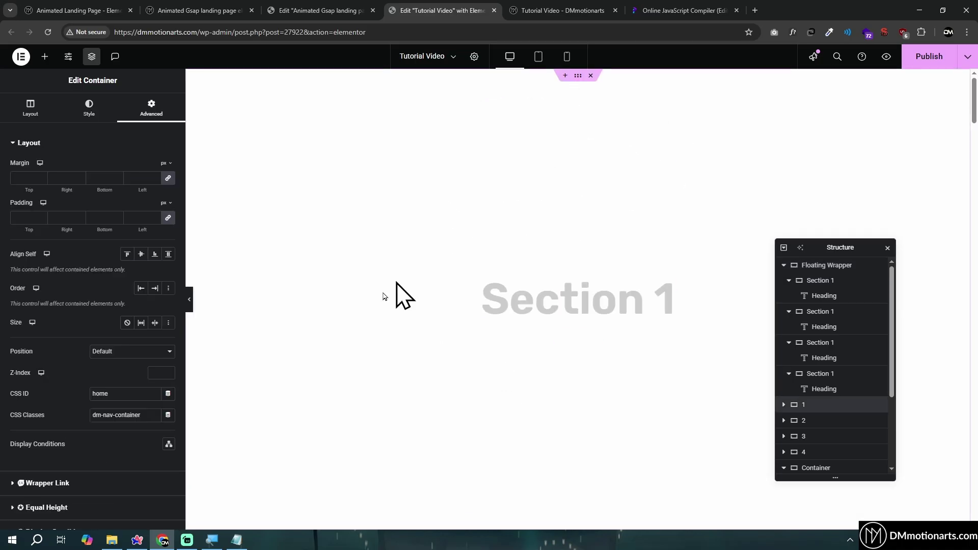
{"action": "left_click", "coordinate": [148, 414]}
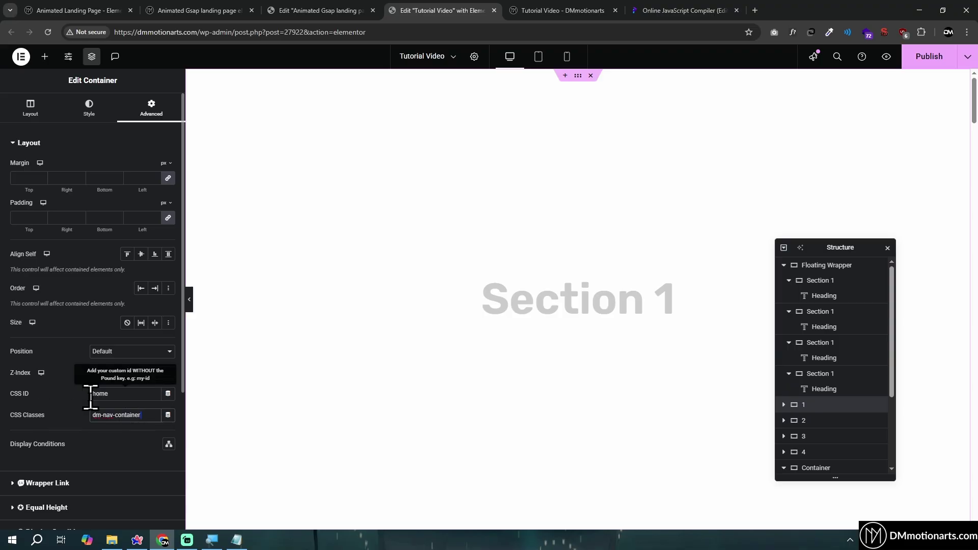
{"action": "scroll", "coordinate": [387, 402], "scroll_direction": "down", "scroll_amount": 2}
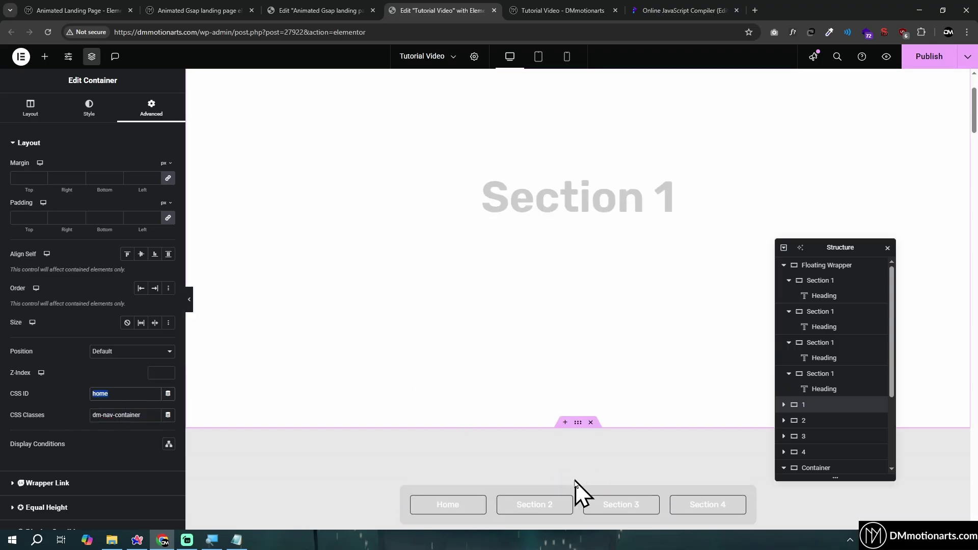
Step: Review the CSS class assigned to the Floating Wrapper container in its advanced settings
{"action": "left_click", "coordinate": [488, 521]}
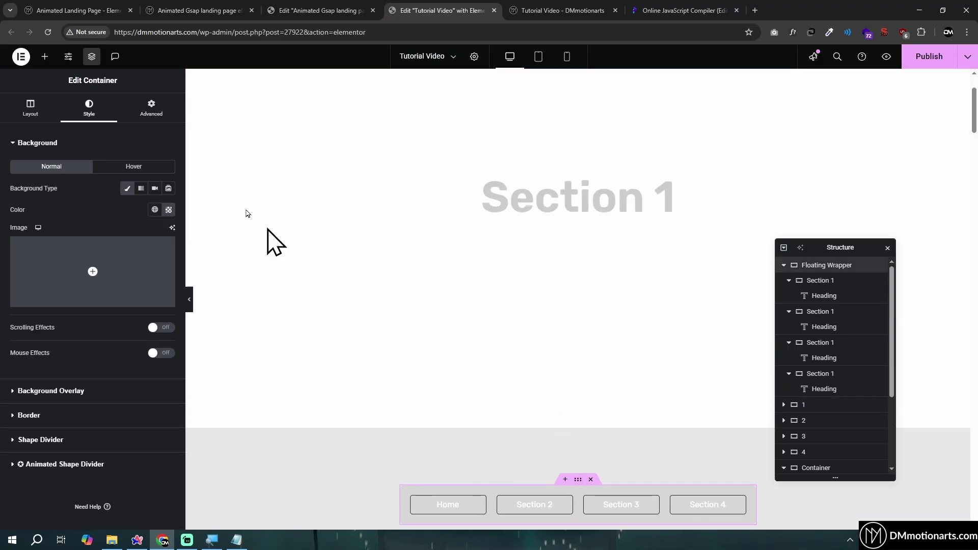
{"action": "left_click", "coordinate": [152, 109]}
{"action": "left_click_drag", "start_coordinate": [90, 414], "coordinate": [145, 415]}
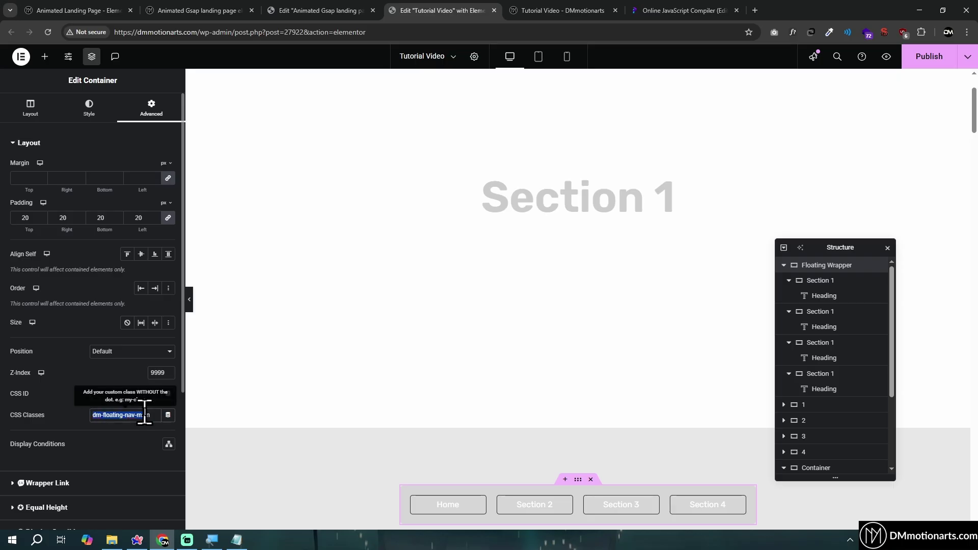
{"action": "key", "text": "ctrl+c"}
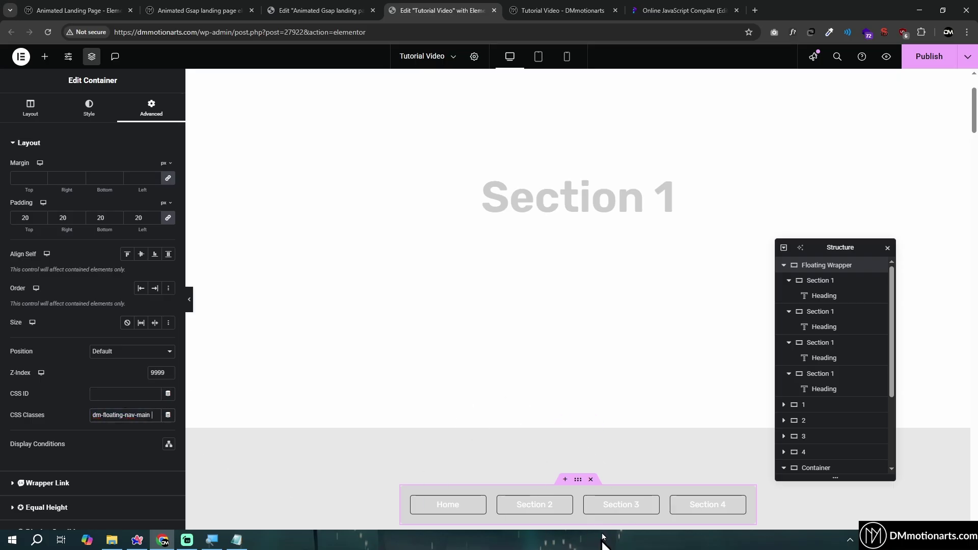
Step: Review the CSS classes of the Home and Section 2 navigation items and compare them with the page sections
{"action": "left_click", "coordinate": [417, 503]}
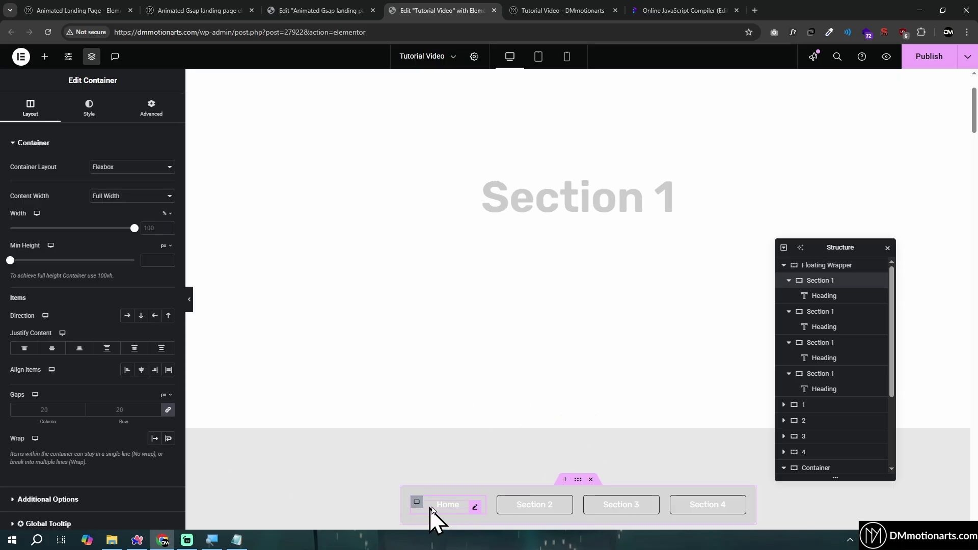
{"action": "left_click", "coordinate": [155, 116]}
{"action": "scroll", "coordinate": [127, 328], "scroll_direction": "down", "scroll_amount": 1}
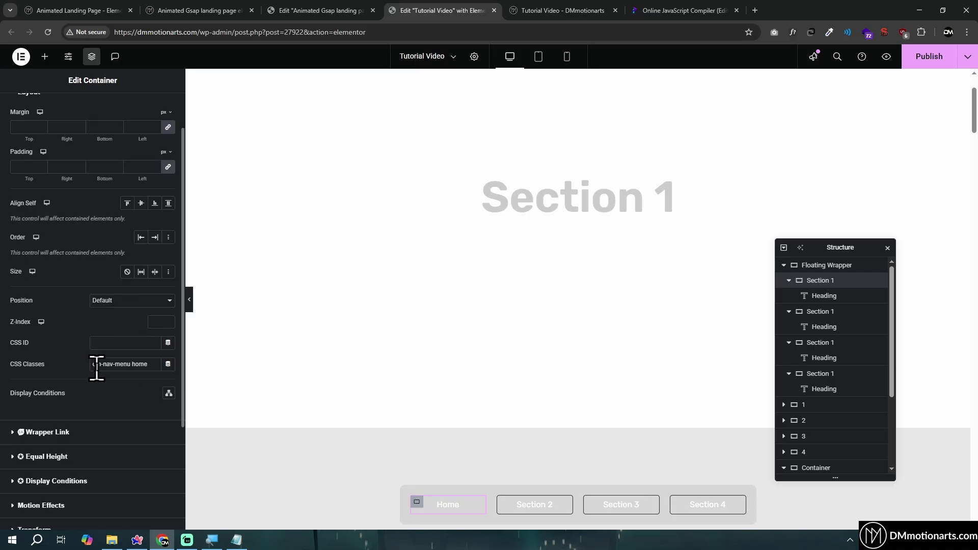
{"action": "left_click_drag", "start_coordinate": [93, 365], "coordinate": [110, 365]}
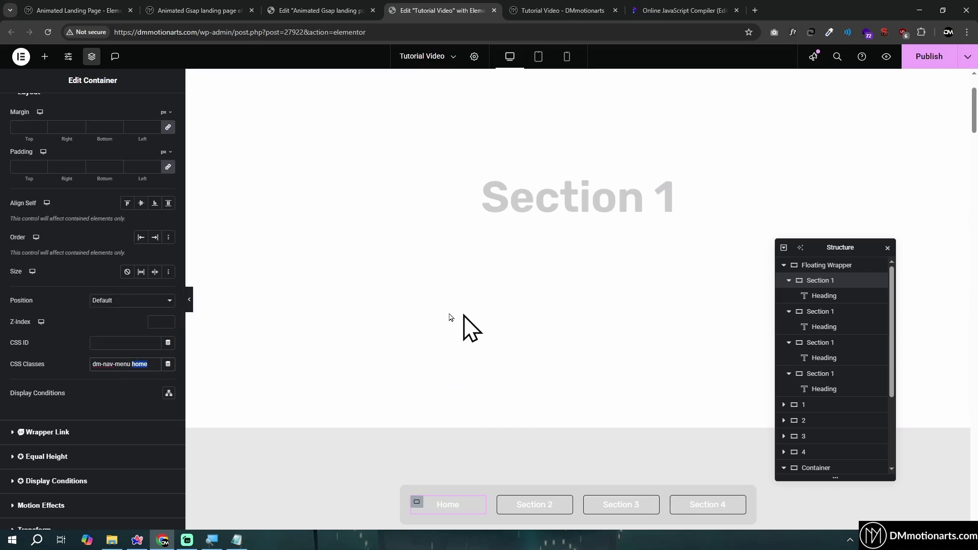
{"action": "left_click", "coordinate": [507, 505]}
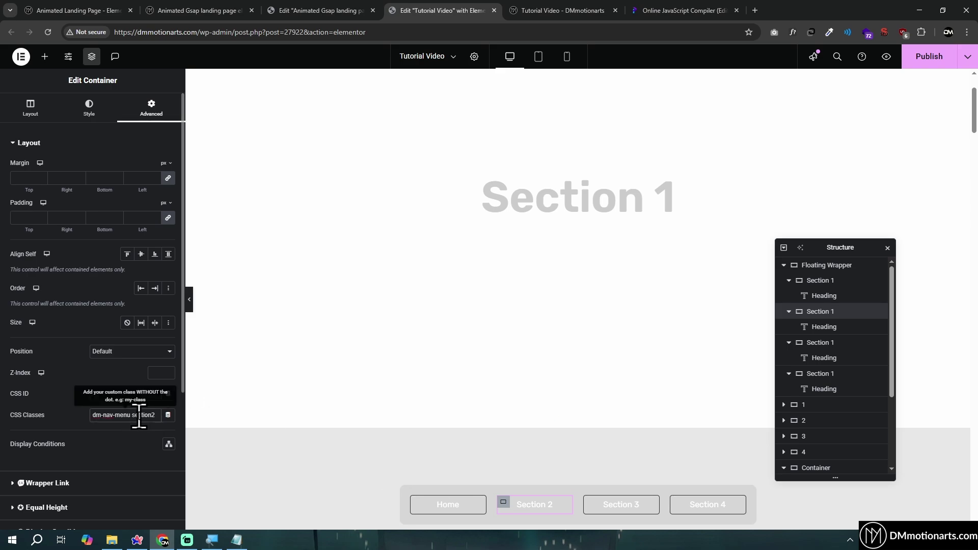
{"action": "scroll", "coordinate": [510, 435], "scroll_direction": "down", "scroll_amount": 5}
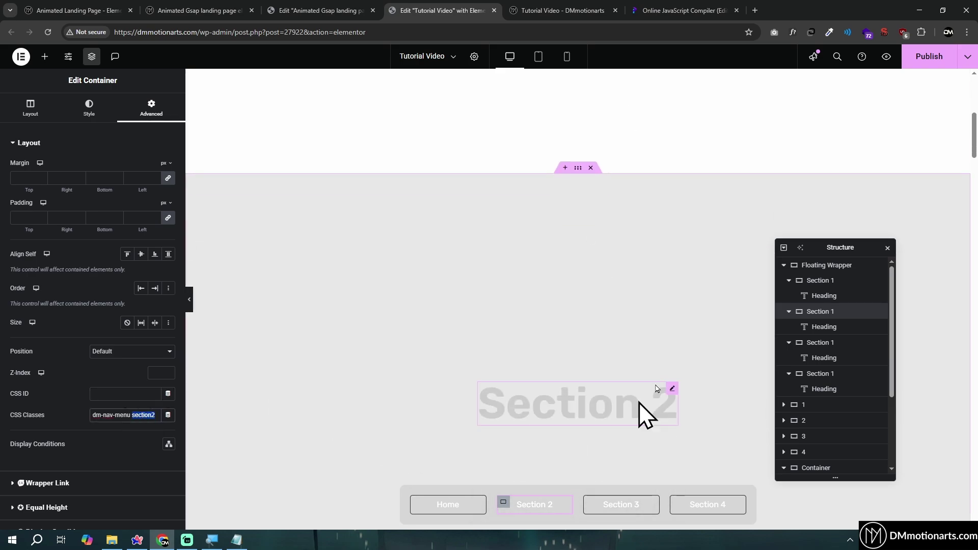
{"action": "scroll", "coordinate": [503, 247], "scroll_direction": "down", "scroll_amount": 10}
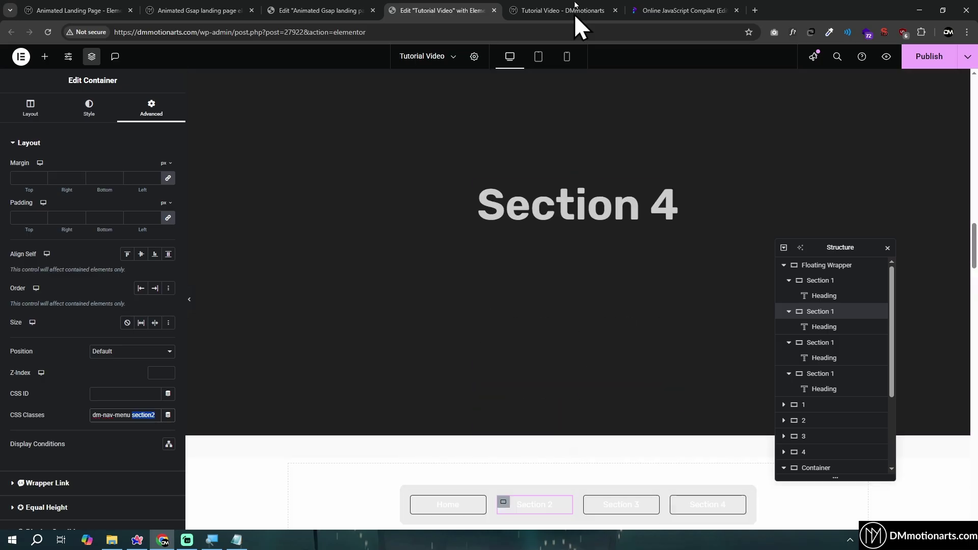
Step: In the online JavaScript compiler, examine the properties of the .dm-nav-menu CSS rule
{"action": "left_click", "coordinate": [657, 10]}
{"action": "scroll", "coordinate": [242, 395], "scroll_direction": "up", "scroll_amount": 4}
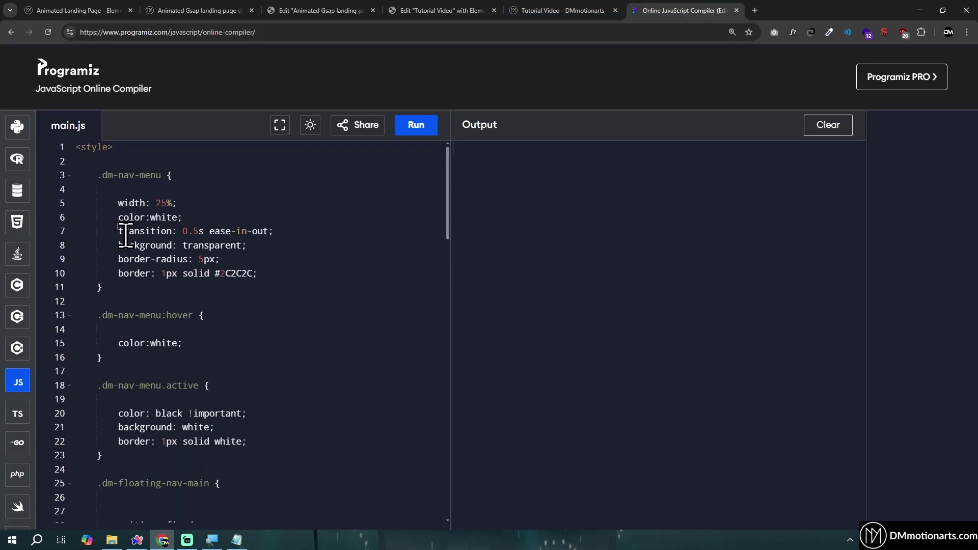
{"action": "left_click_drag", "start_coordinate": [93, 181], "coordinate": [213, 290]}
{"action": "left_click", "coordinate": [212, 289]}
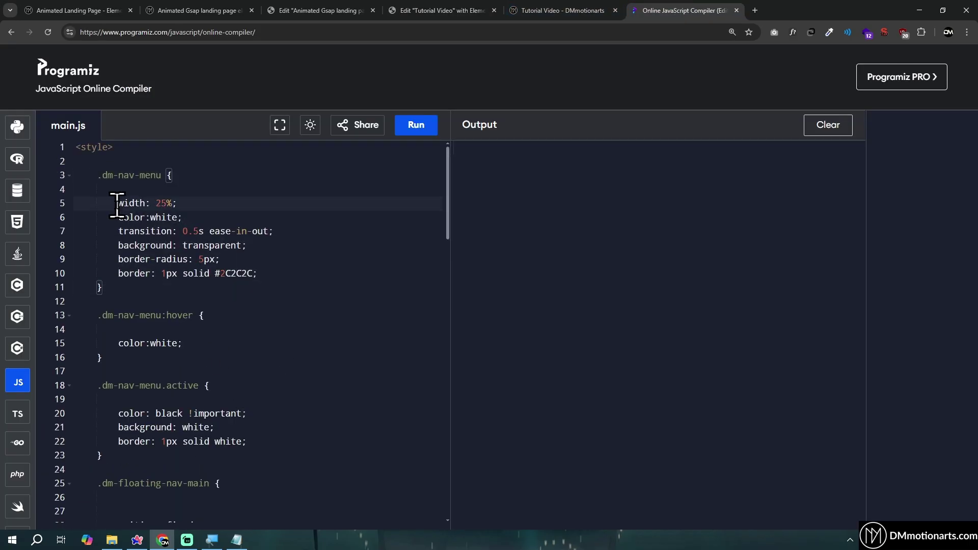
{"action": "left_click_drag", "start_coordinate": [116, 204], "coordinate": [323, 266]}
{"action": "left_click", "coordinate": [323, 266]}
{"action": "left_click_drag", "start_coordinate": [118, 202], "coordinate": [308, 274]}
{"action": "left_click", "coordinate": [308, 274]}
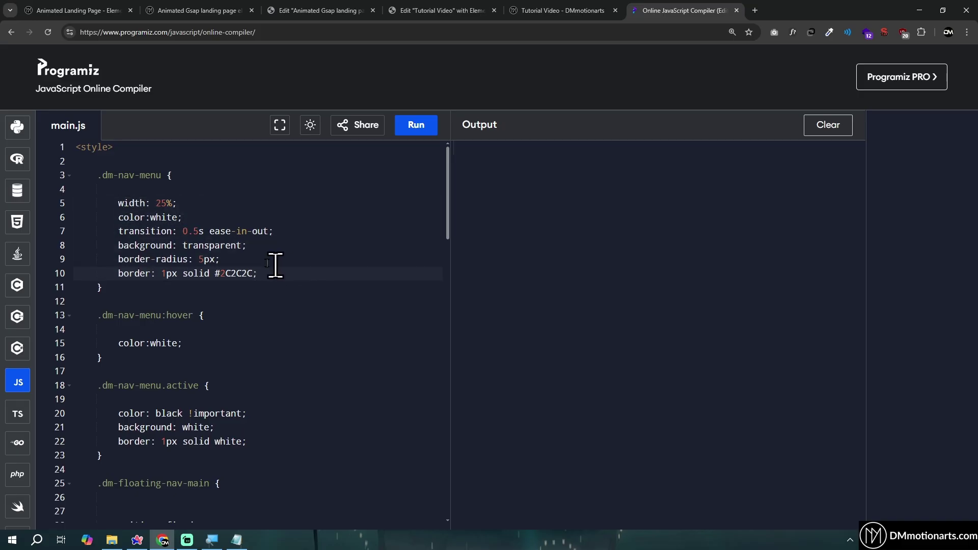
Step: Examine the .dm-nav-menu.active rule and the backdrop-filter blur lines in the .dm-floating-nav-main rule
{"action": "scroll", "coordinate": [193, 203], "scroll_direction": "down", "scroll_amount": 2}
{"action": "left_click_drag", "start_coordinate": [76, 287], "coordinate": [239, 377]}
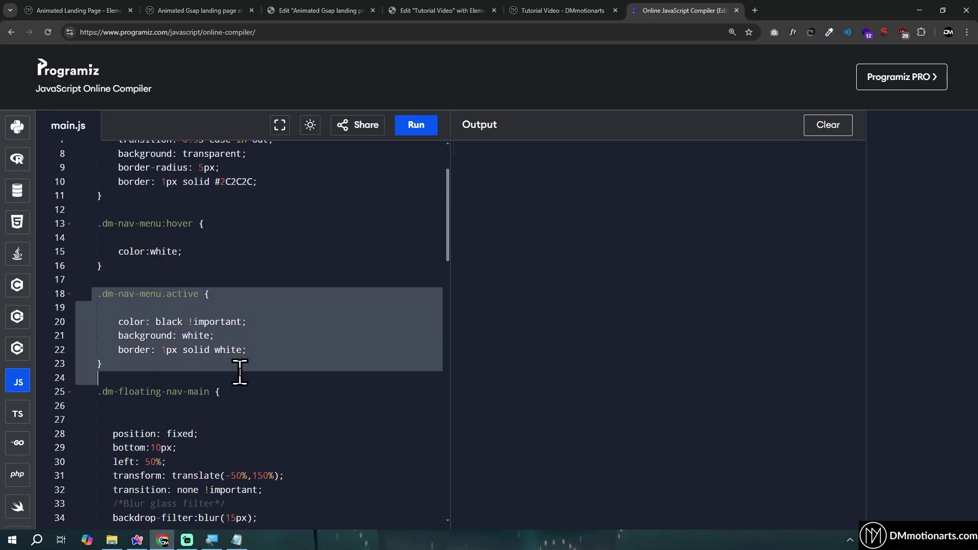
{"action": "left_click", "coordinate": [236, 371]}
{"action": "scroll", "coordinate": [236, 371], "scroll_direction": "down", "scroll_amount": 1}
{"action": "scroll", "coordinate": [240, 369], "scroll_direction": "down", "scroll_amount": 1}
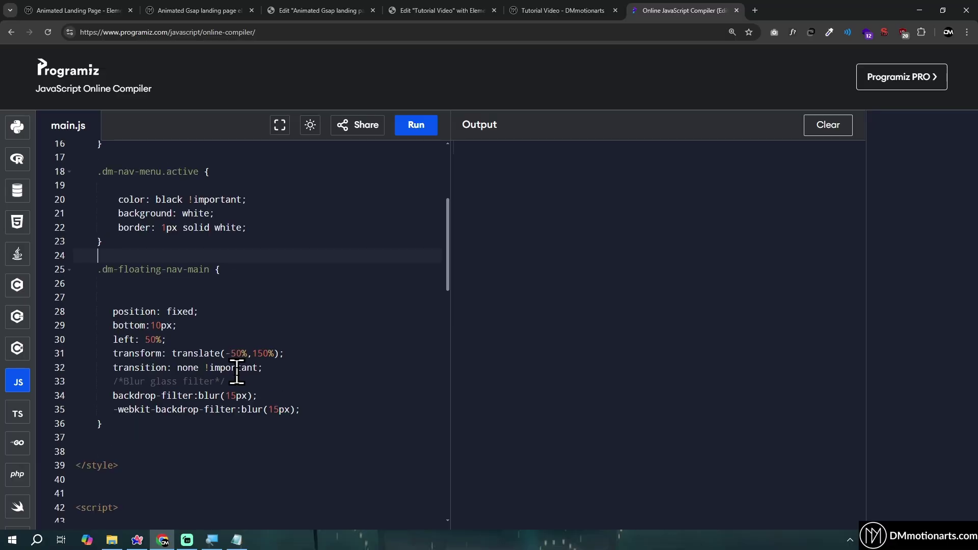
{"action": "left_click_drag", "start_coordinate": [111, 396], "coordinate": [321, 406]}
{"action": "left_click", "coordinate": [321, 406]}
{"action": "scroll", "coordinate": [367, 327], "scroll_direction": "up", "scroll_amount": 1}
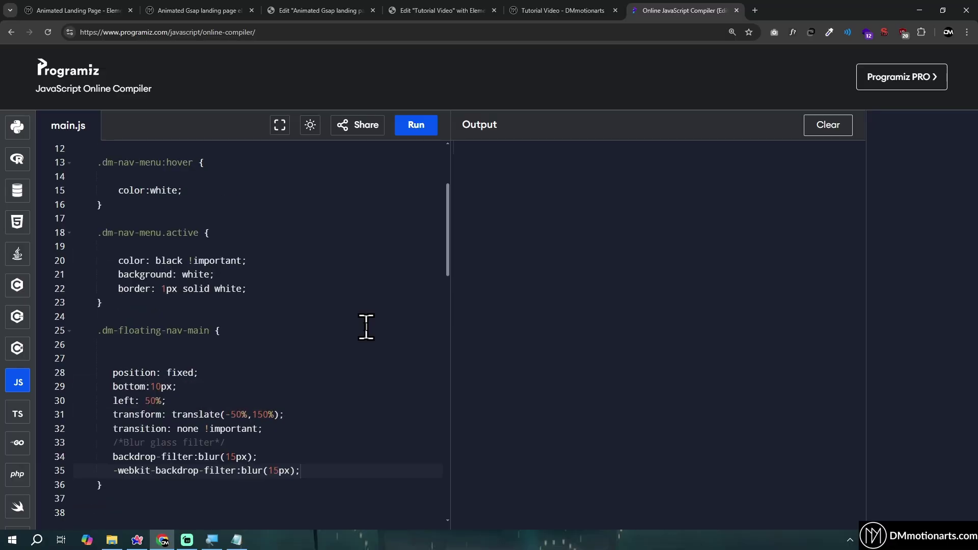
Step: Switch to the Animated Landing Page template's product page and view its description
{"action": "left_click", "coordinate": [561, 4]}
{"action": "left_click", "coordinate": [102, 3]}
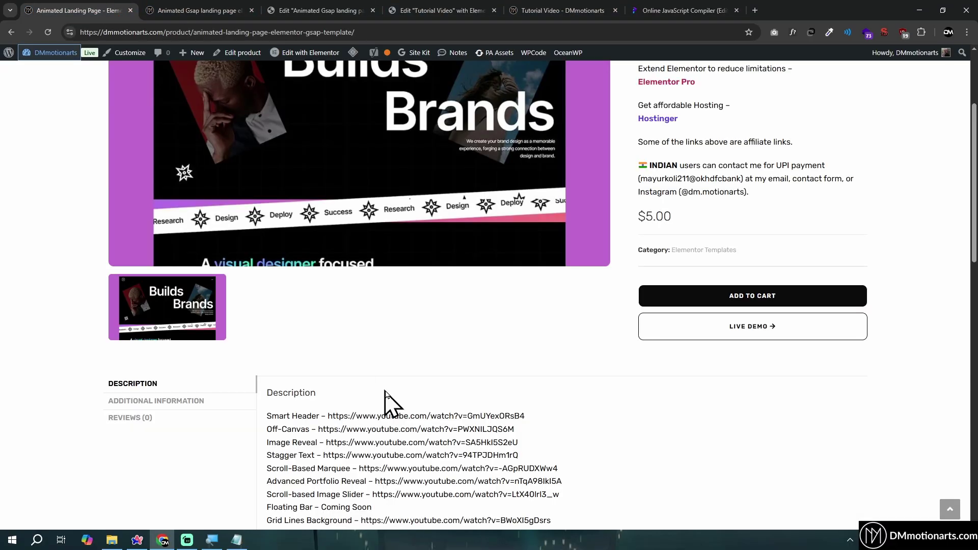